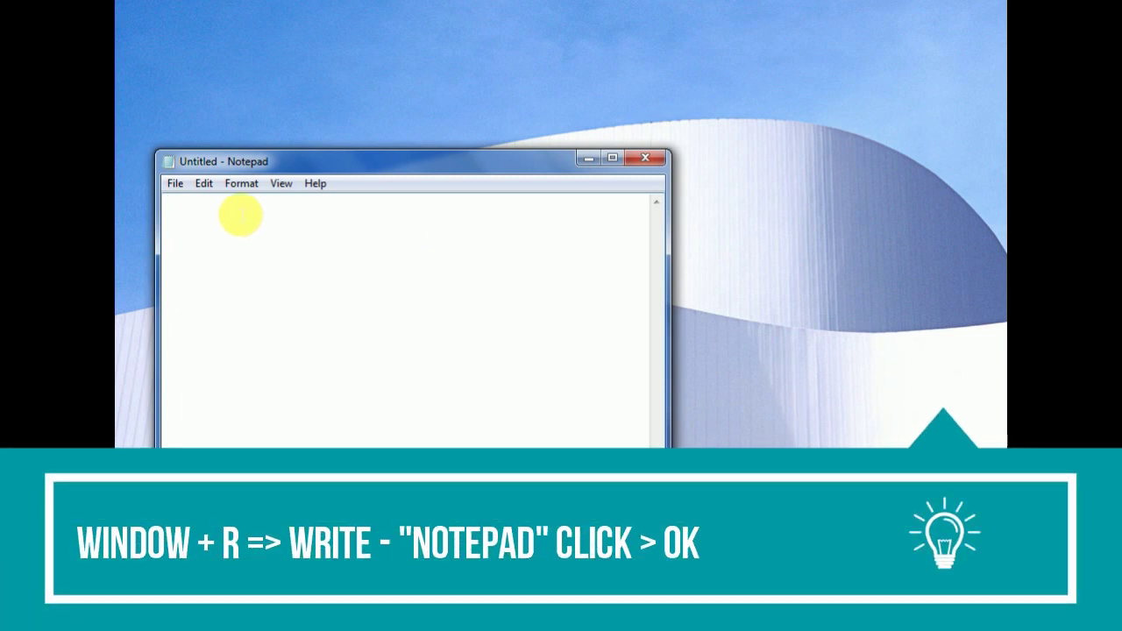
click(174, 185)
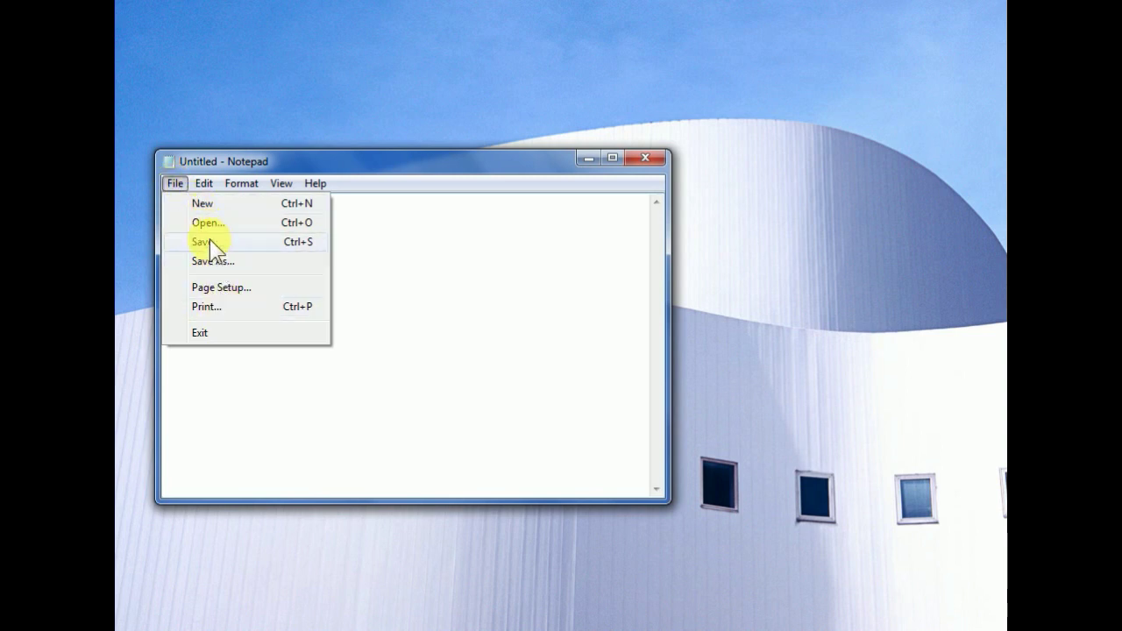
mouse_move(206, 187)
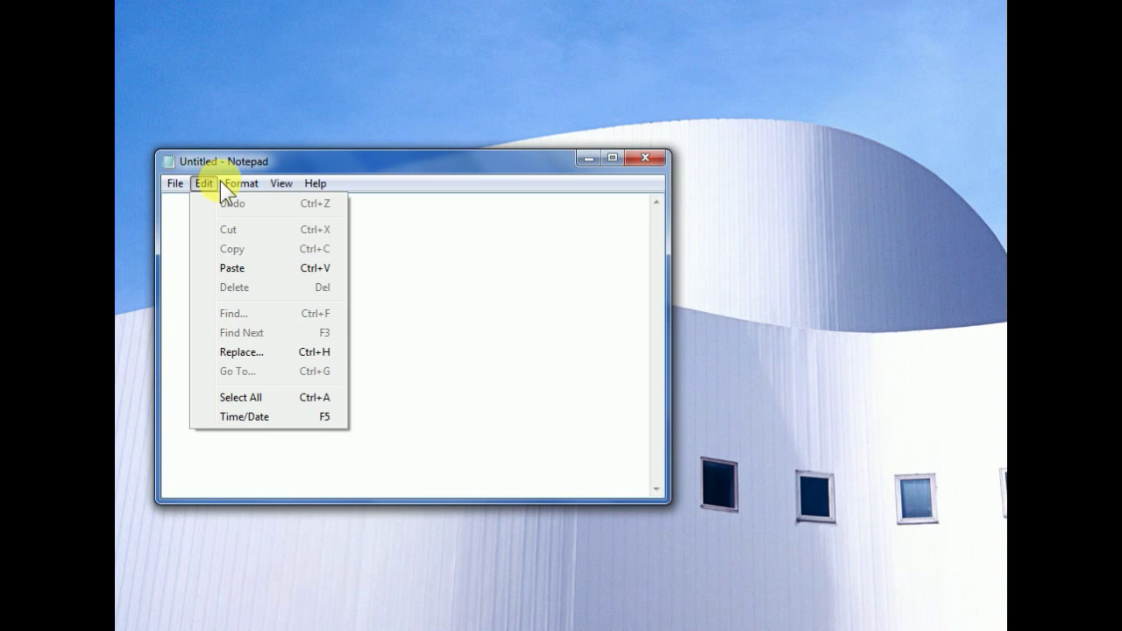
mouse_move(274, 190)
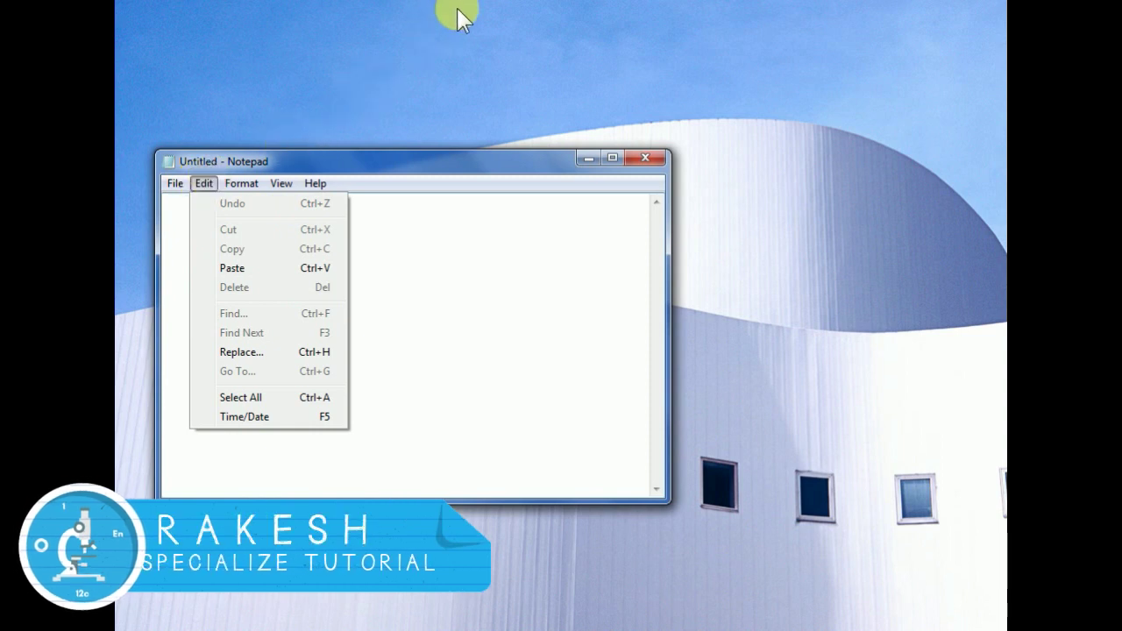
click(482, 265)
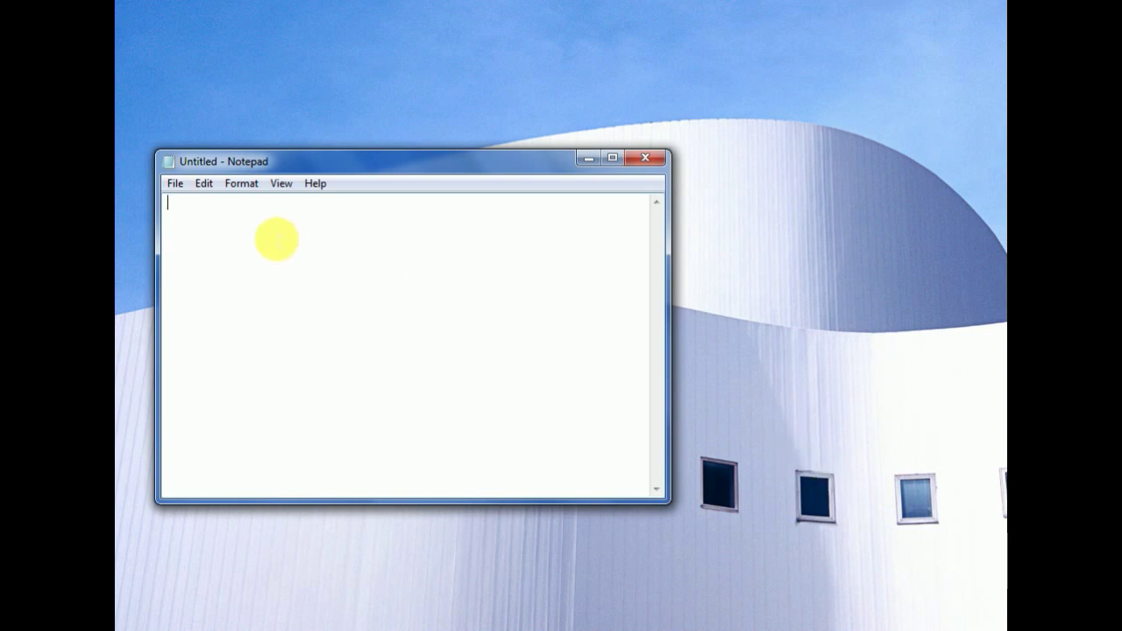
click(208, 183)
mouse_move(235, 182)
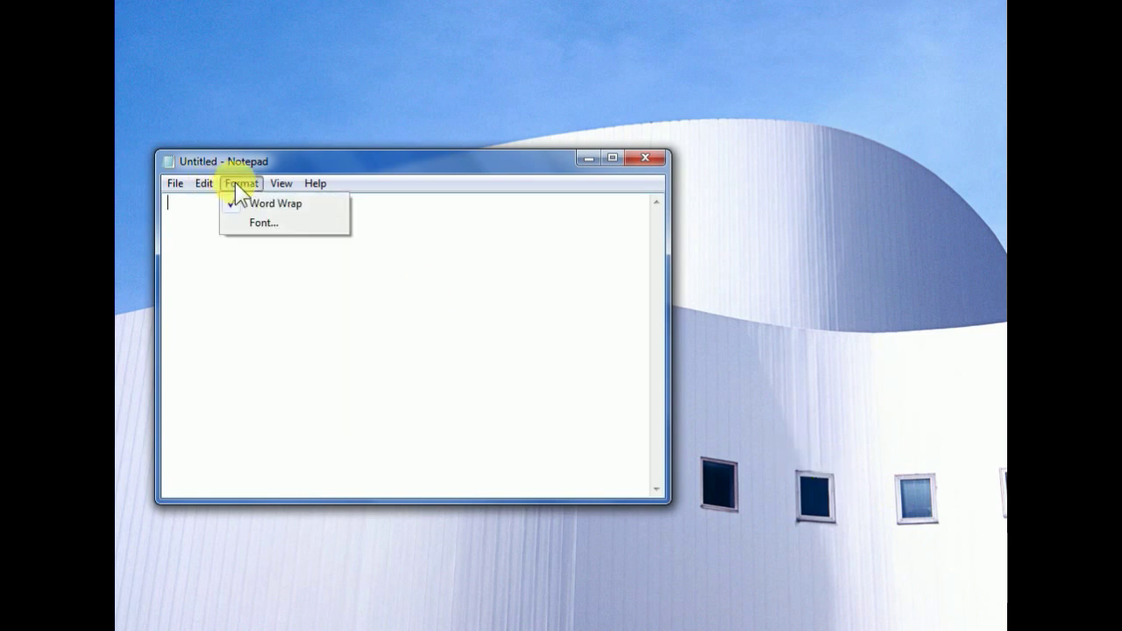
click(245, 272)
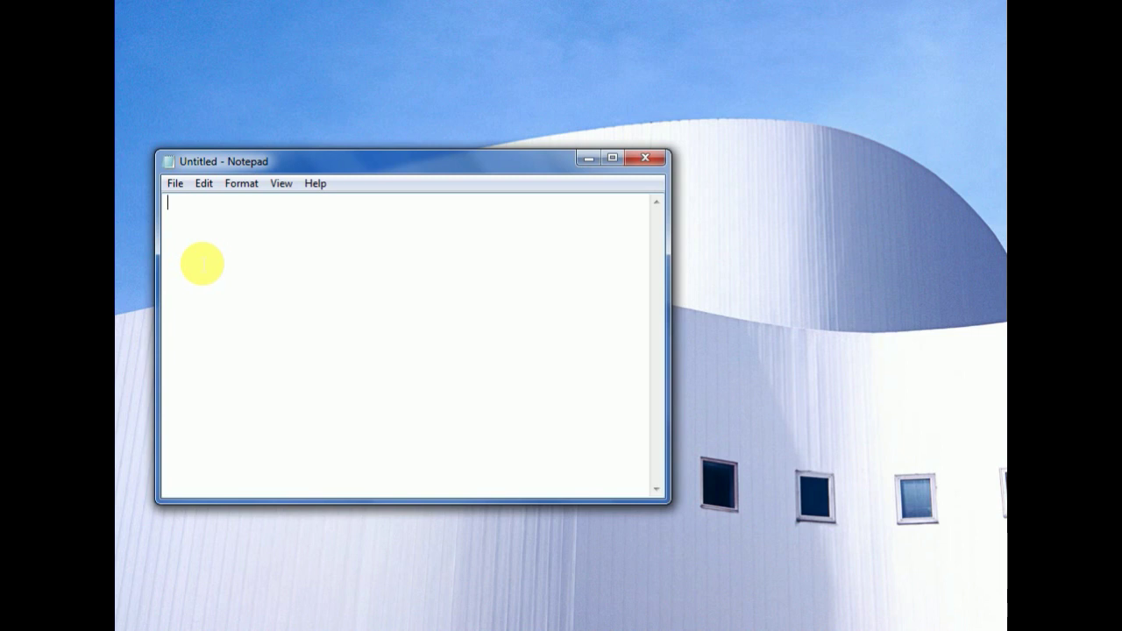
click(279, 187)
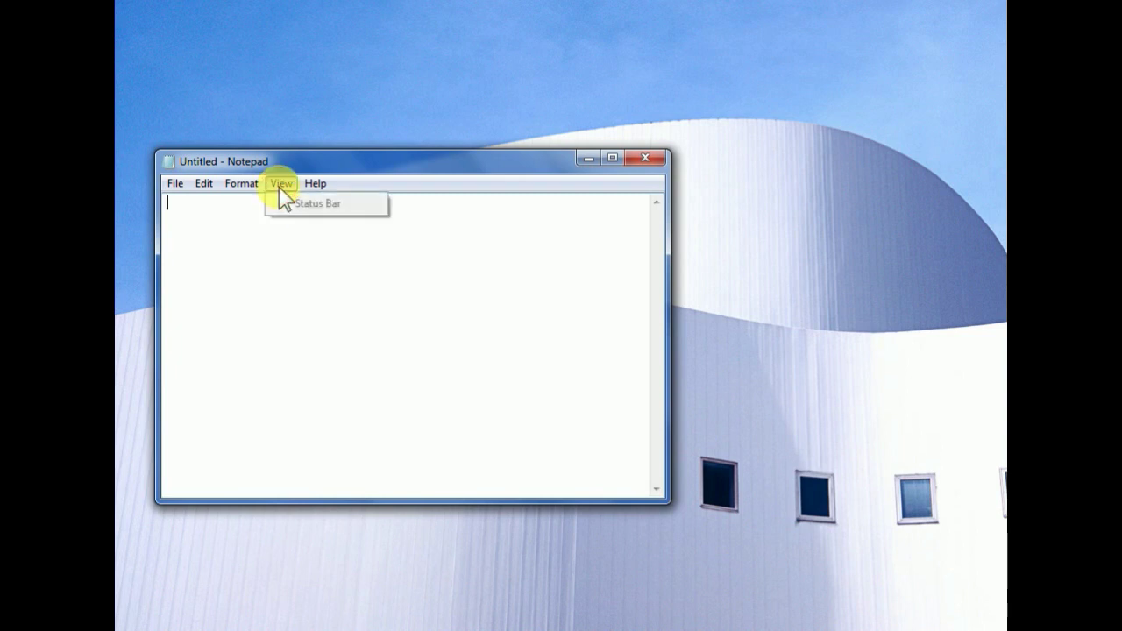
mouse_move(310, 183)
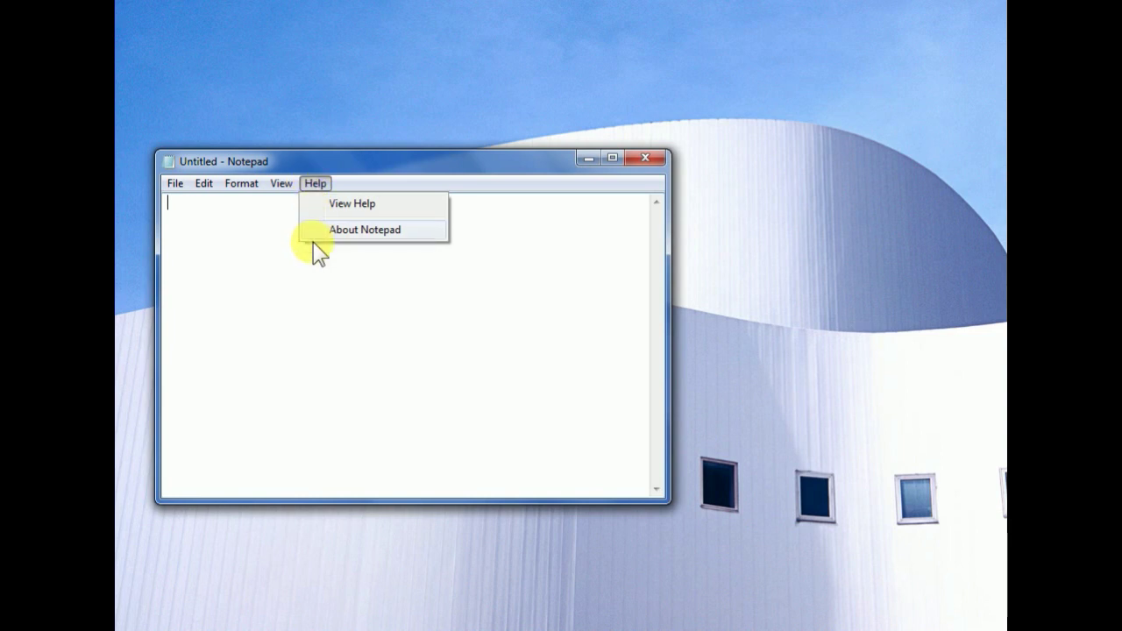
- Paste the copied paragraph about computer program installation into the empty document
mouse_move(175, 186)
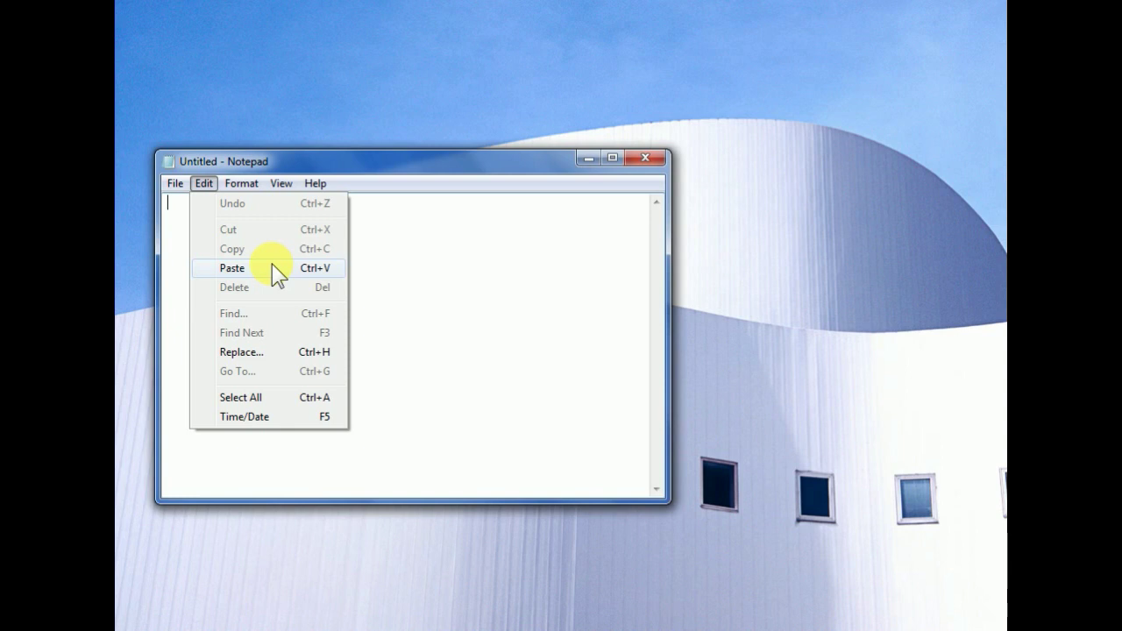
click(233, 267)
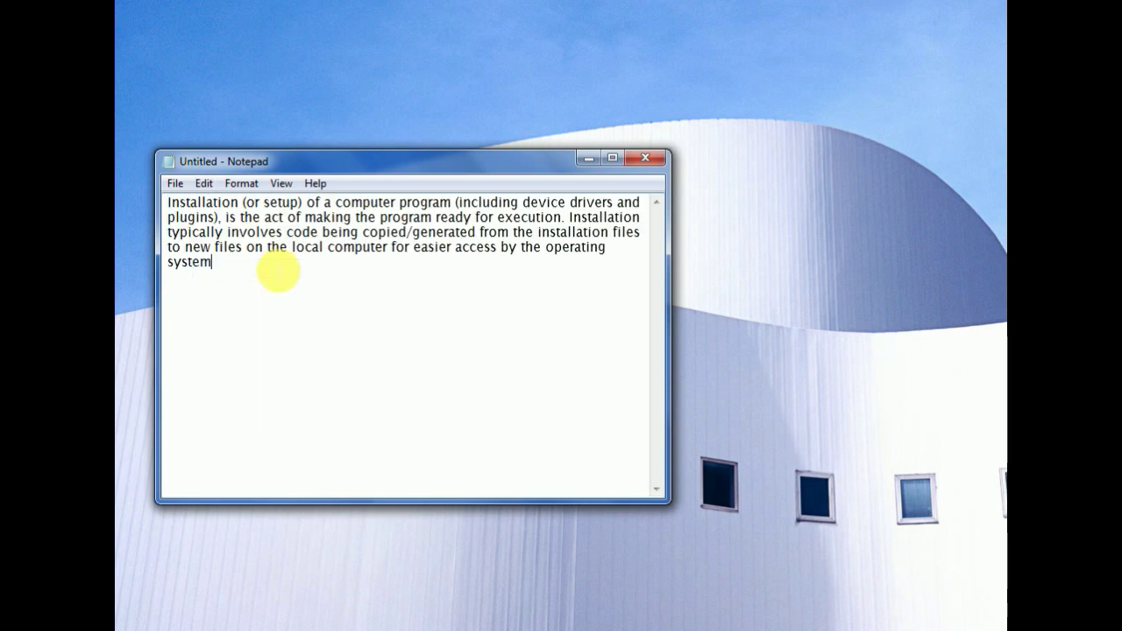
click(206, 185)
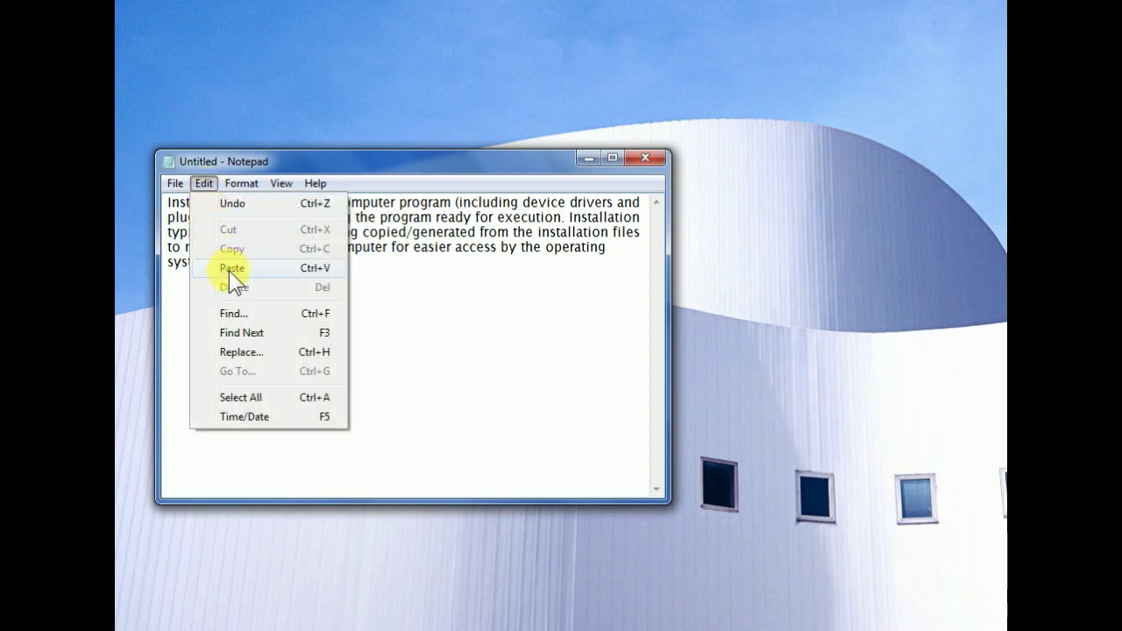
click(167, 282)
- Copy the passage from "typically involves" to "system" and paste it below the paragraph, separated by a blank line
drag(167, 232, 222, 274)
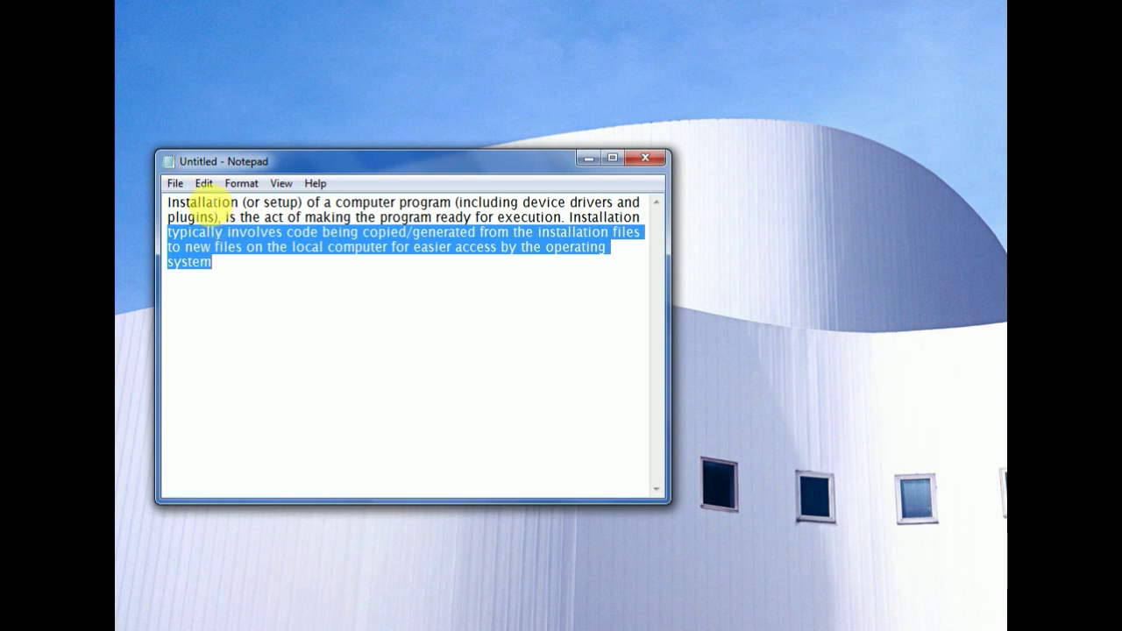
click(202, 187)
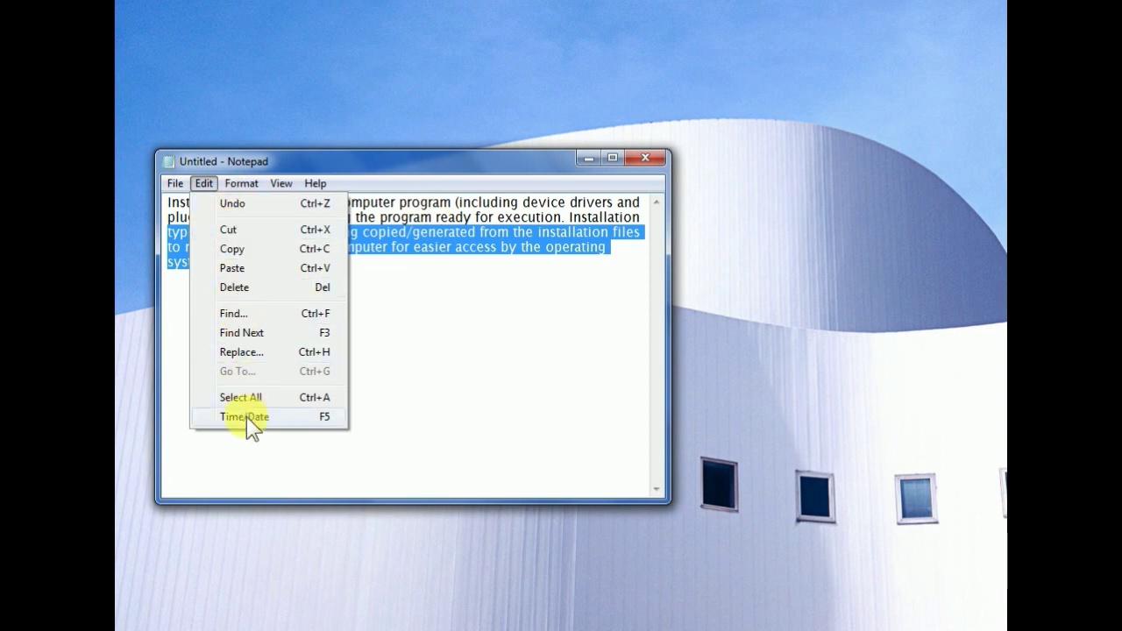
click(251, 248)
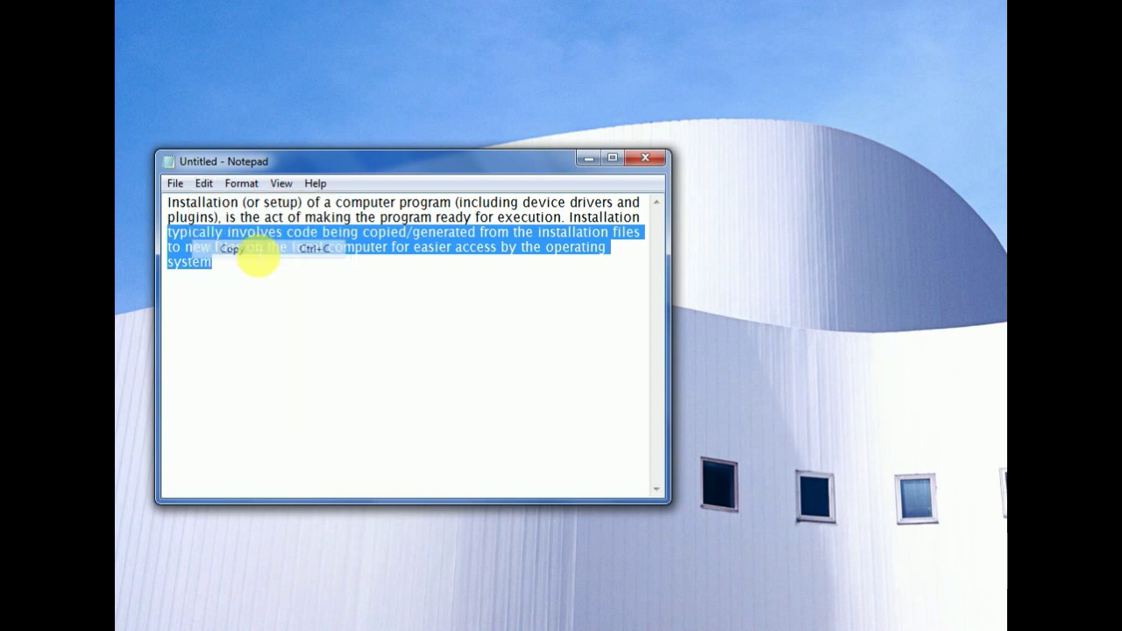
click(235, 273)
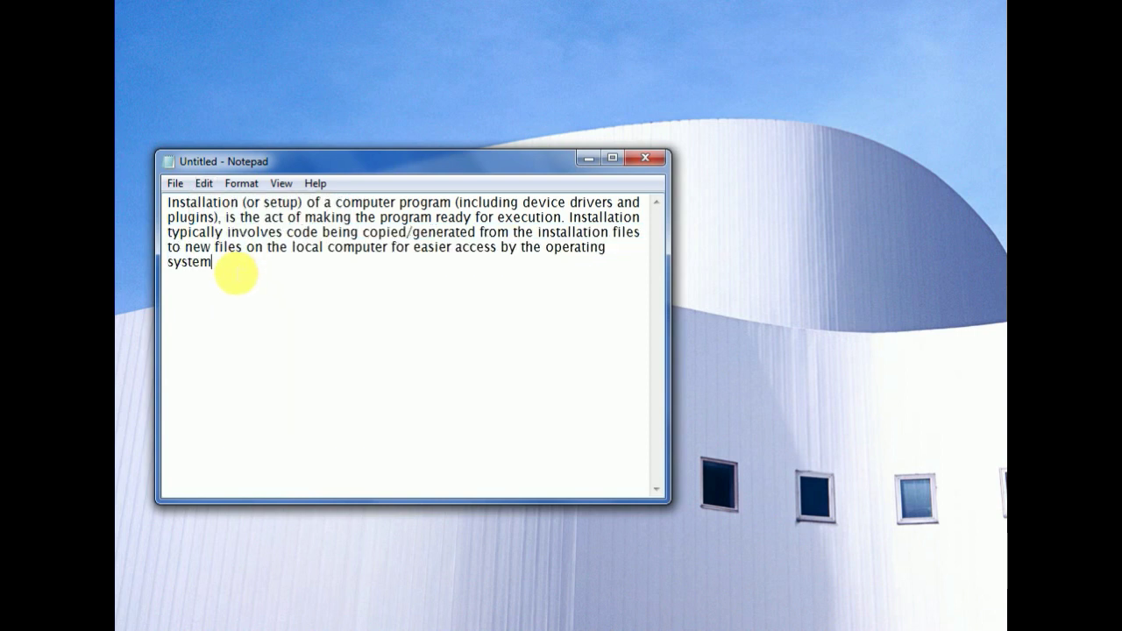
key(Return)
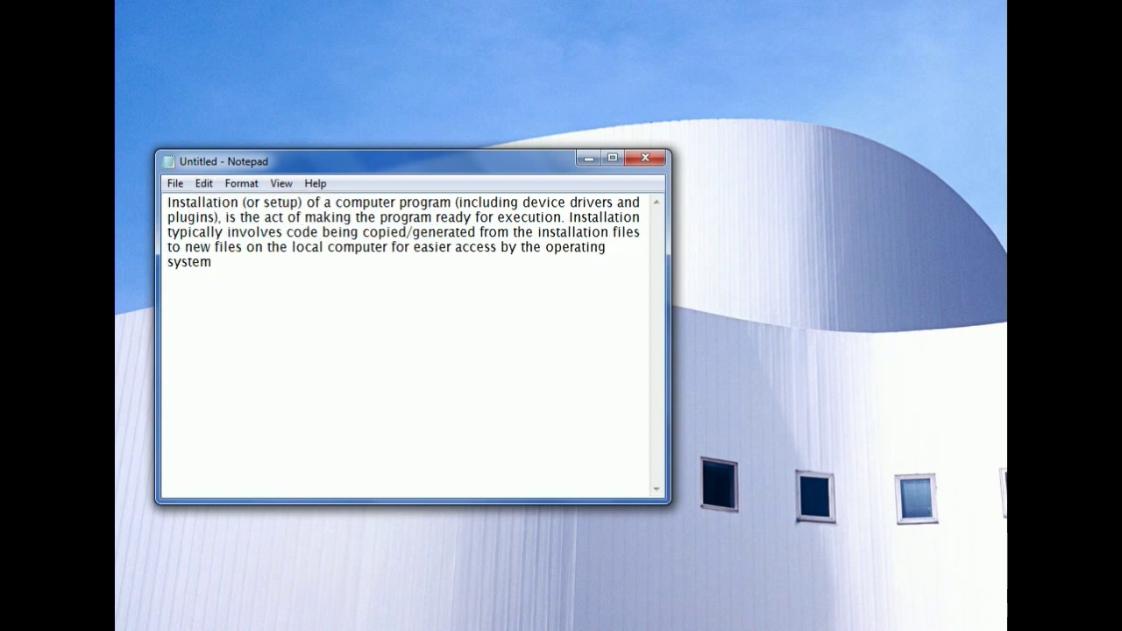
click(205, 182)
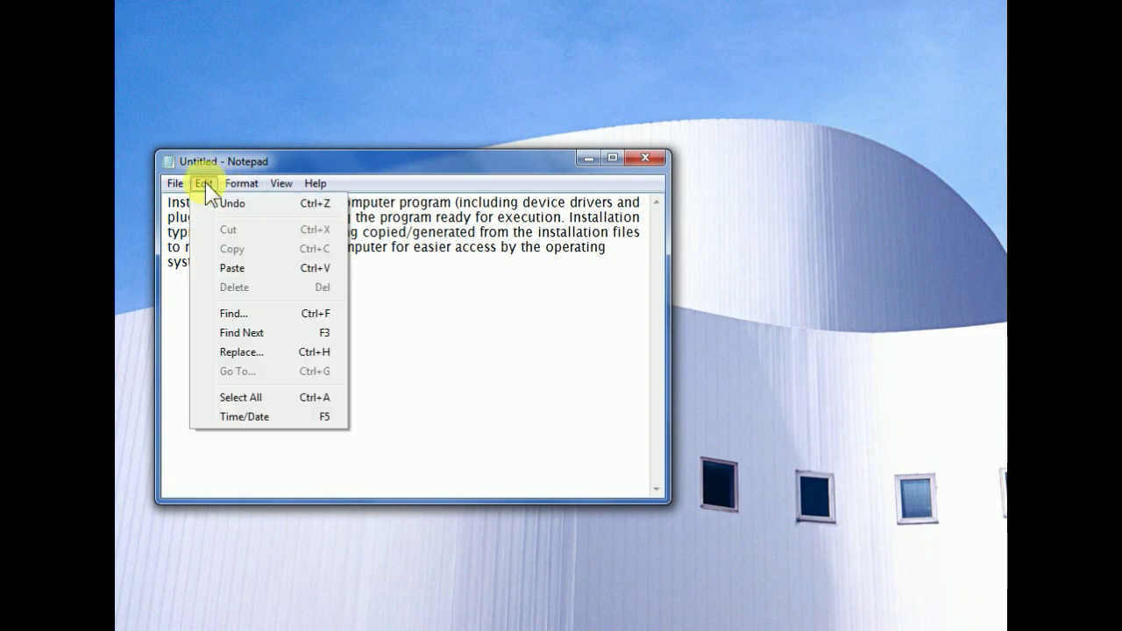
click(227, 270)
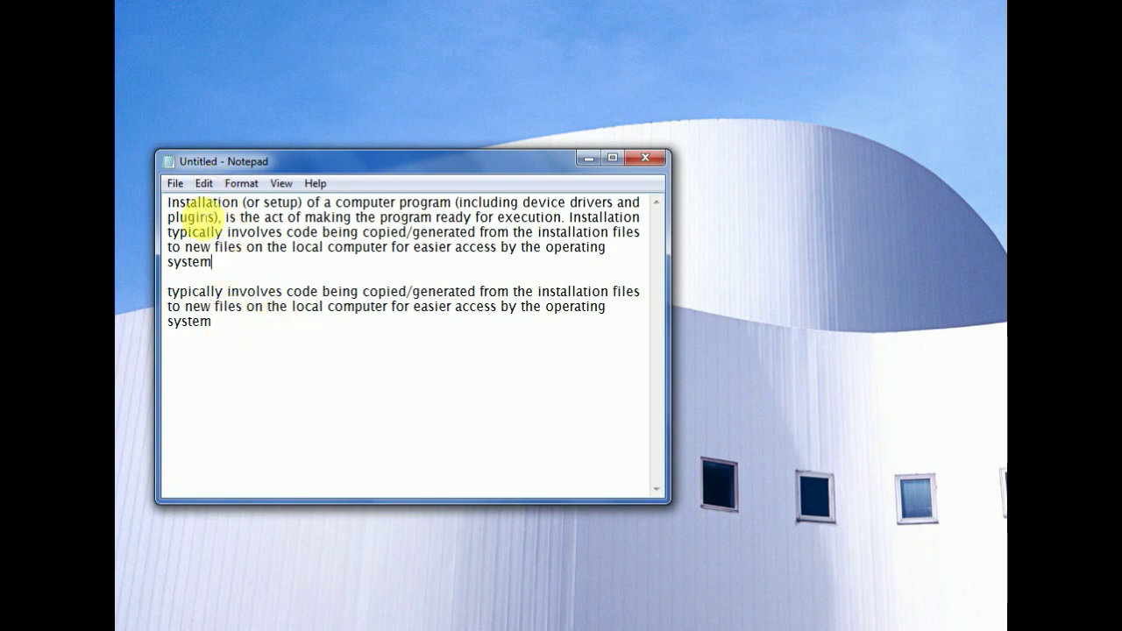
- Paste the copied passage four more times directly after "system" at the end of the first paragraph
click(203, 182)
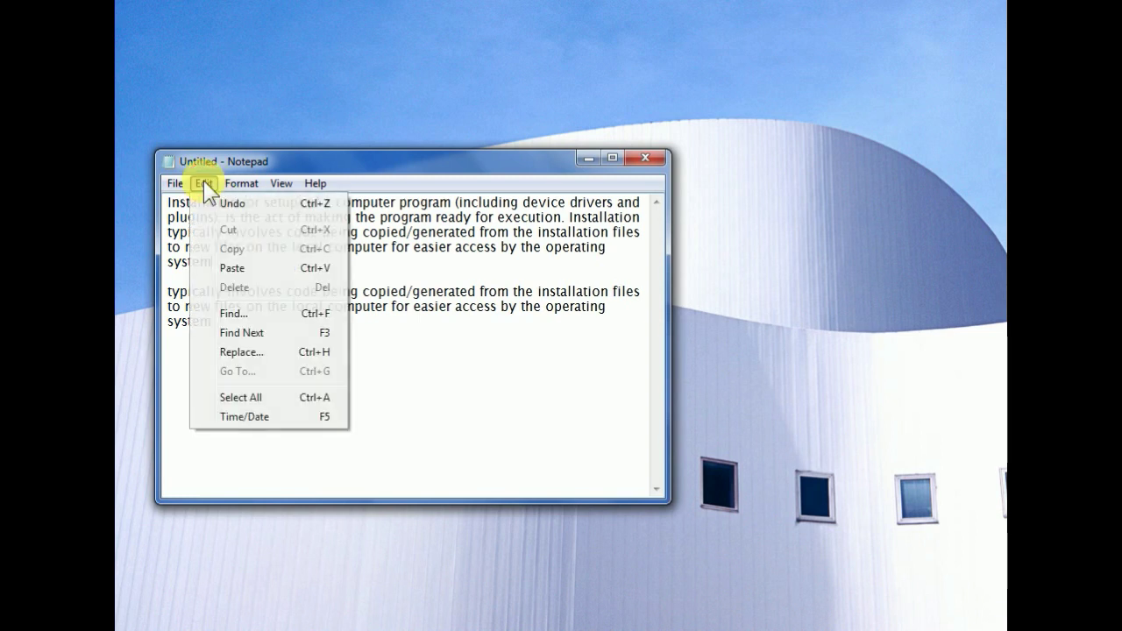
click(238, 268)
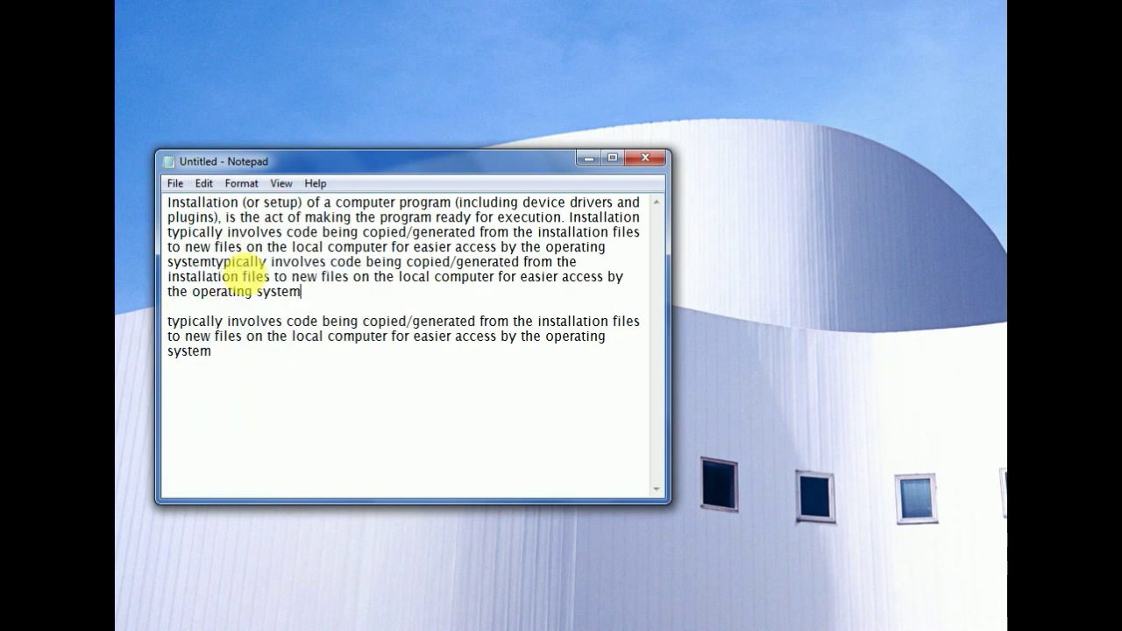
click(206, 184)
click(232, 268)
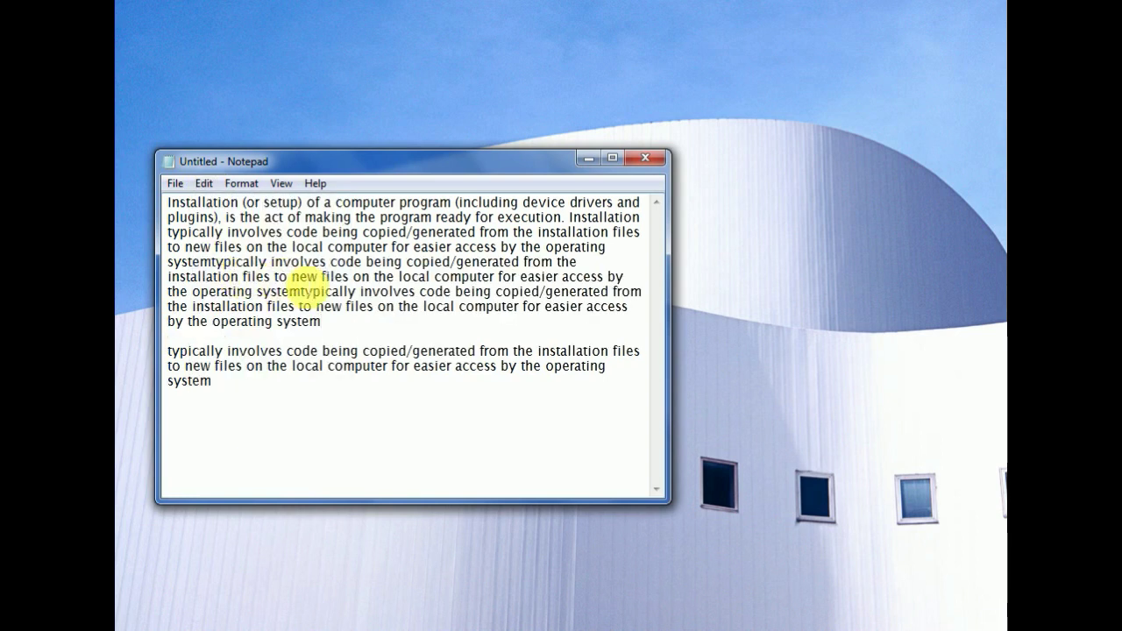
key(ctrl+v)
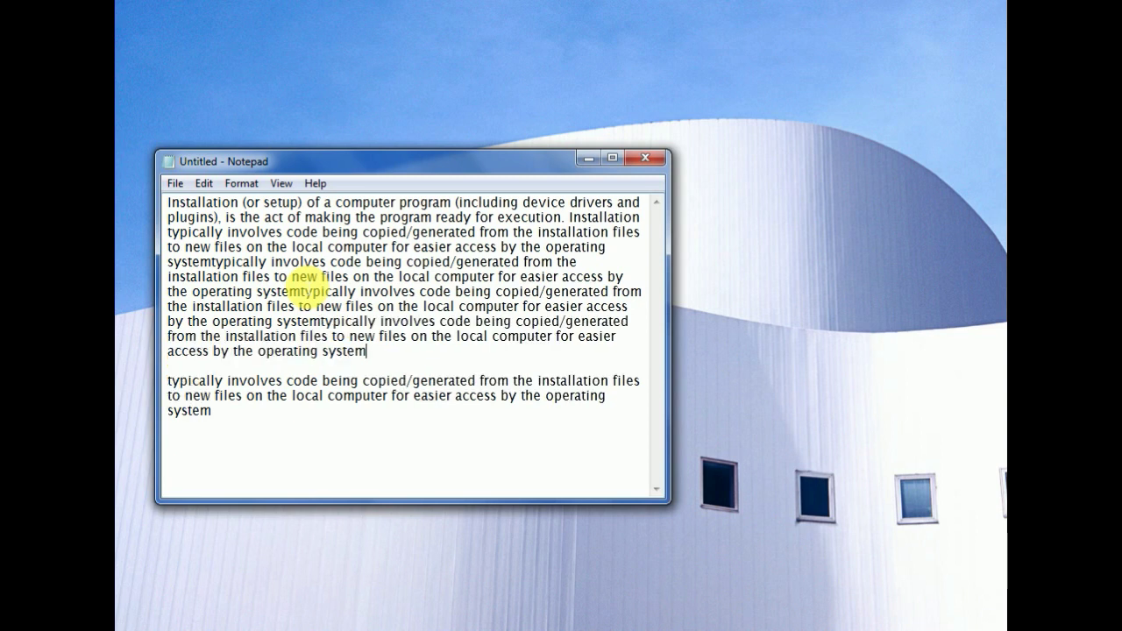
key(ctrl+v)
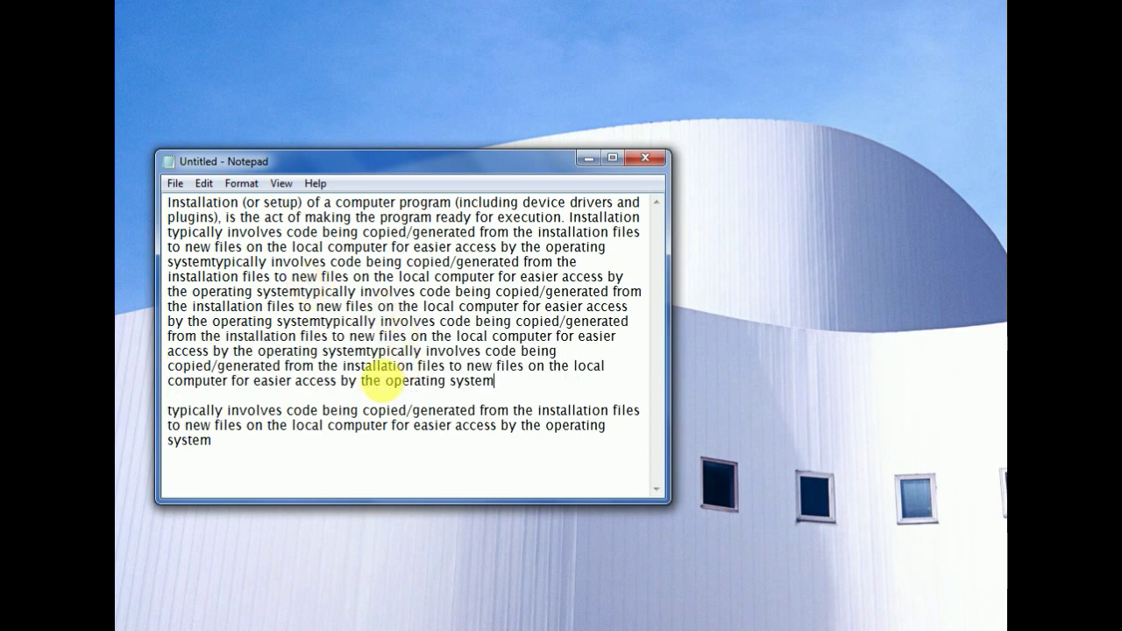
click(207, 182)
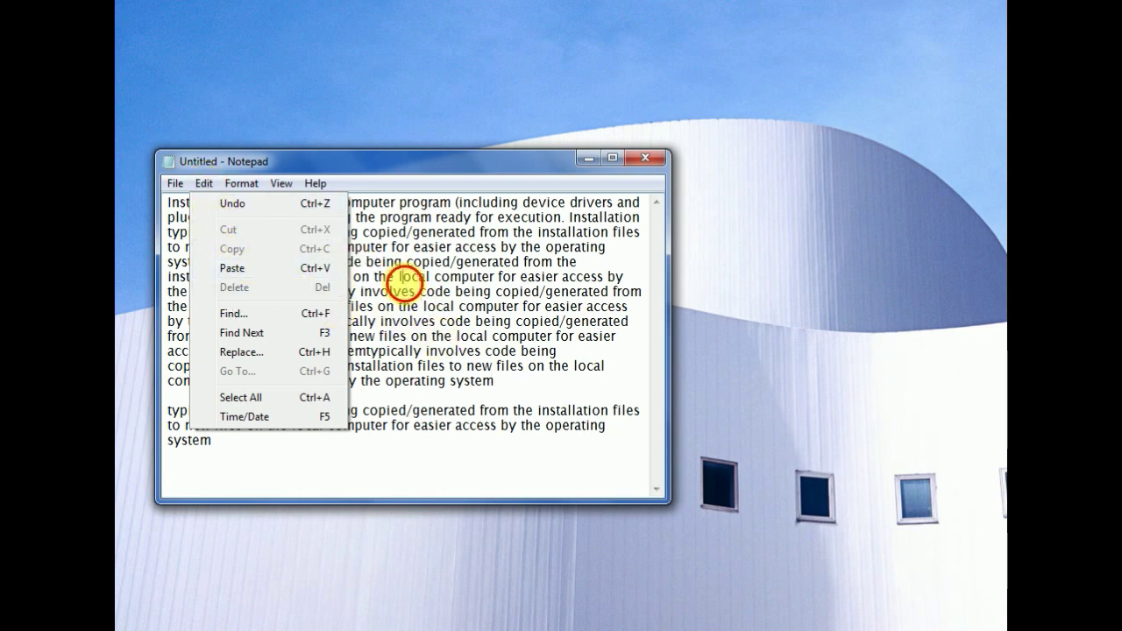
click(403, 276)
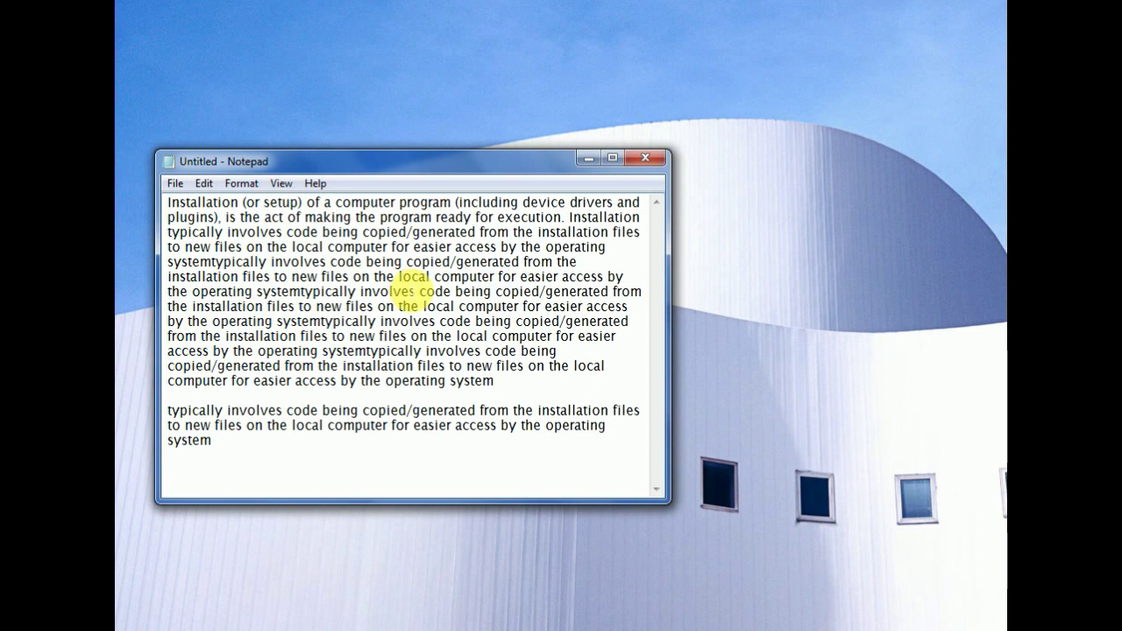
click(204, 184)
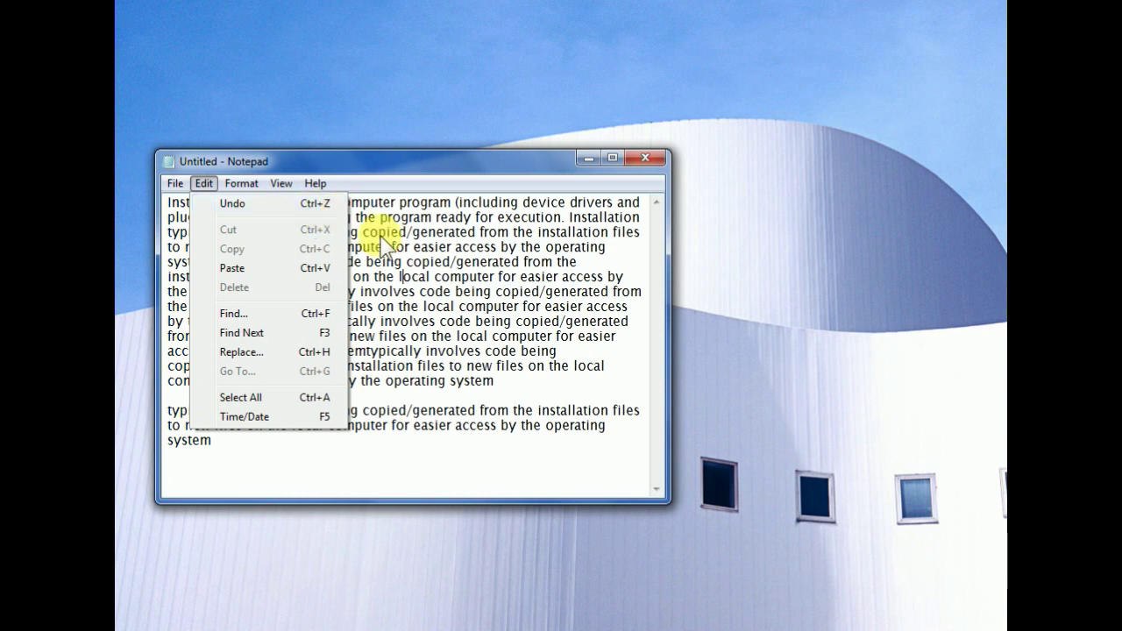
click(454, 293)
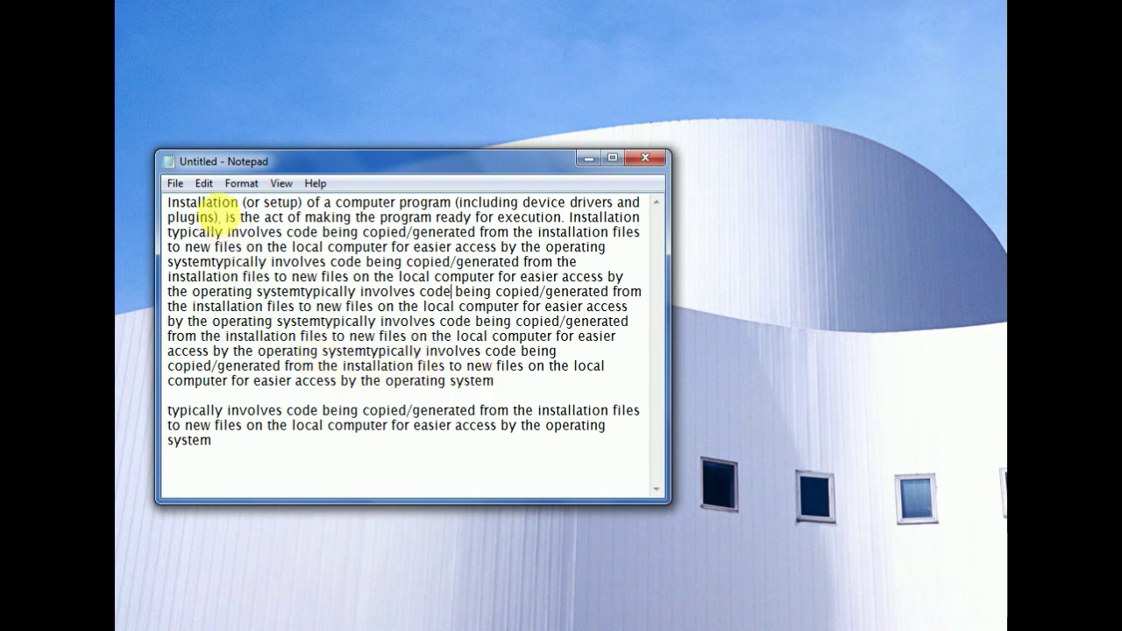
- Undo the repeated pastes at the end of the first paragraph, and restore them by undoing once more
click(204, 184)
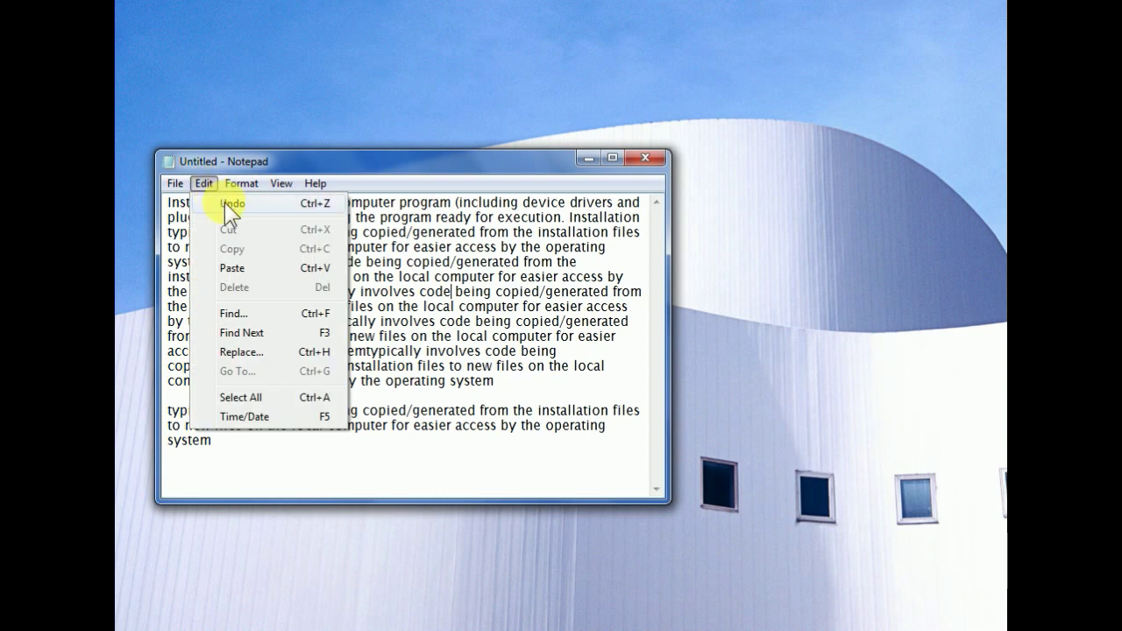
click(224, 202)
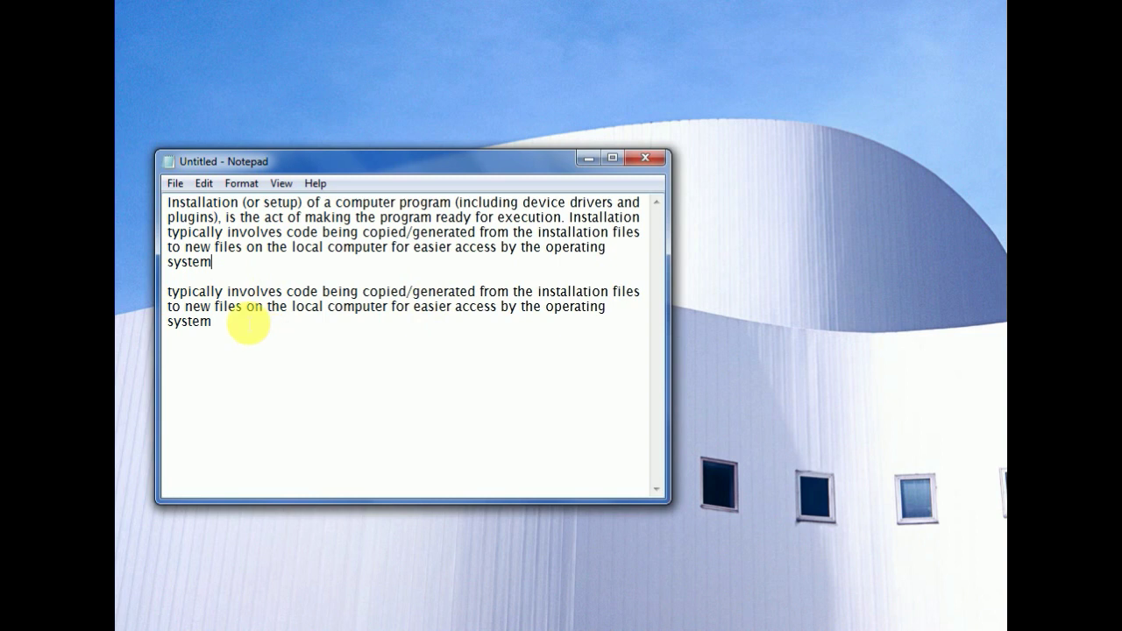
click(207, 184)
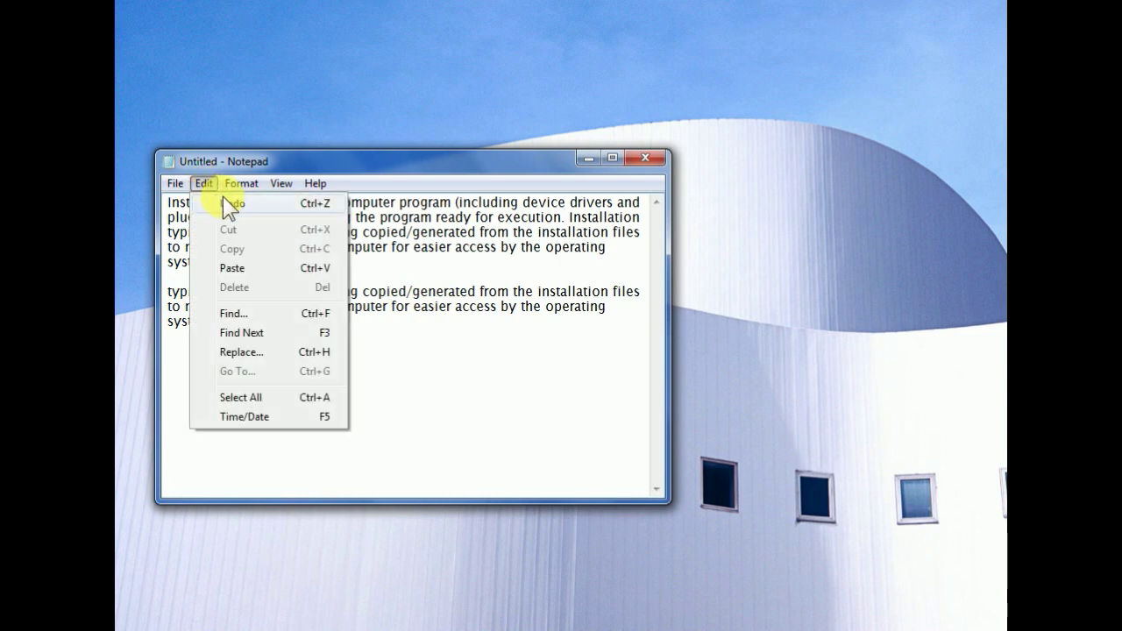
click(233, 203)
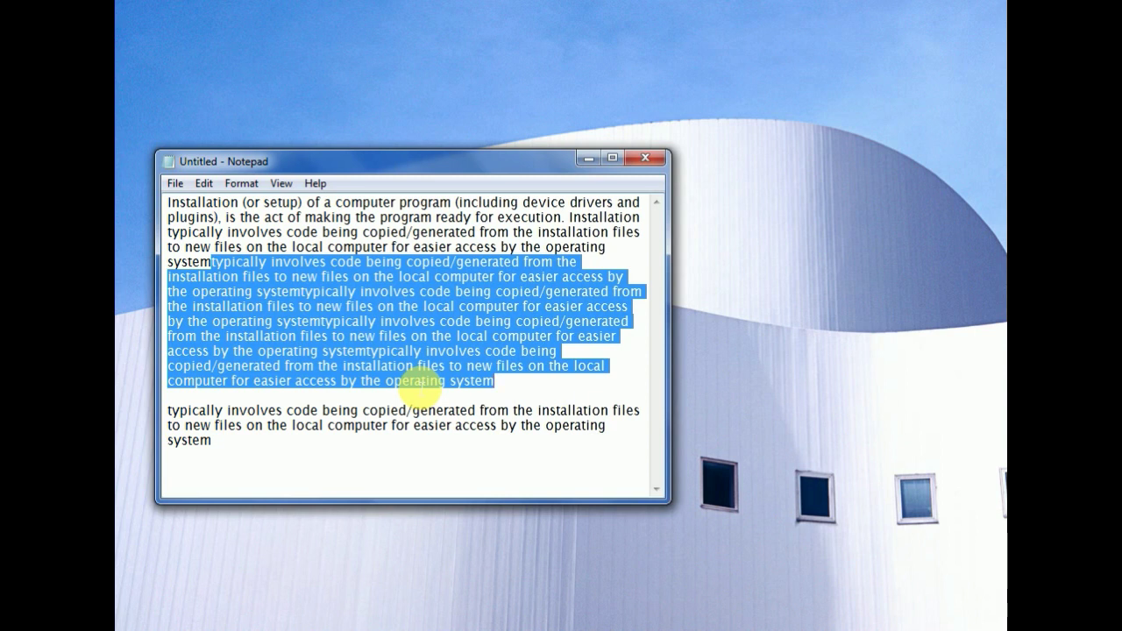
click(203, 183)
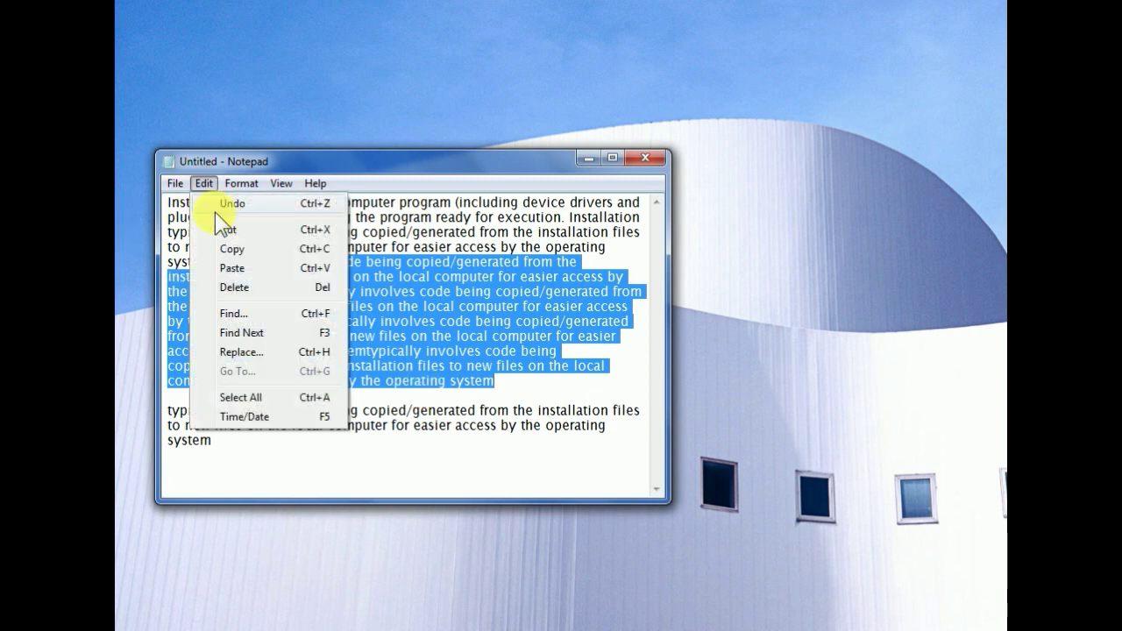
click(392, 219)
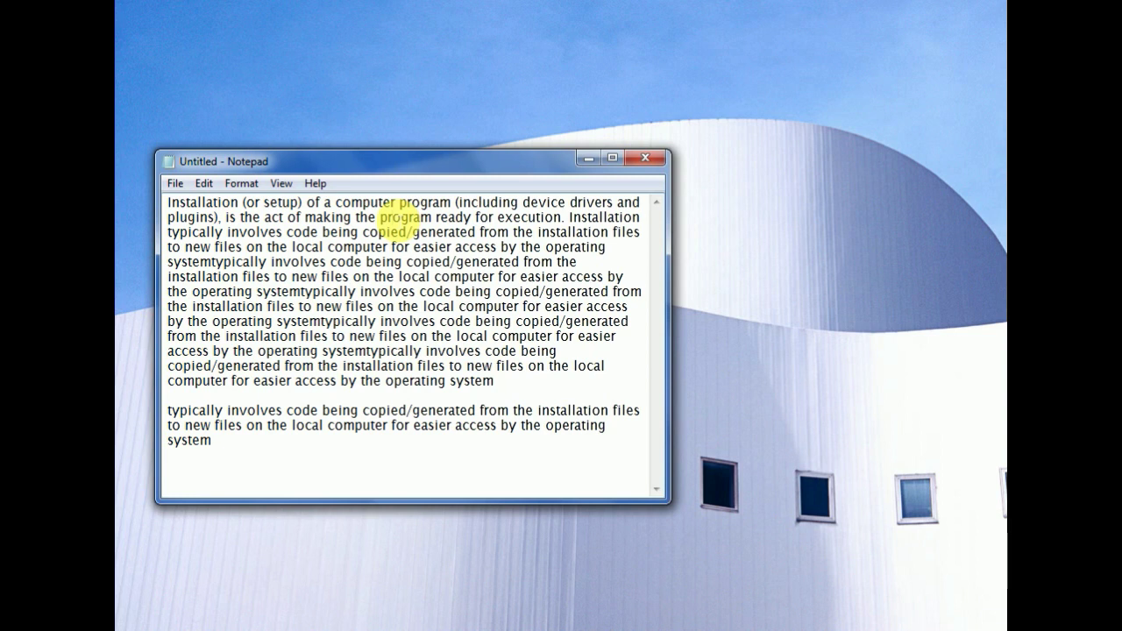
click(201, 184)
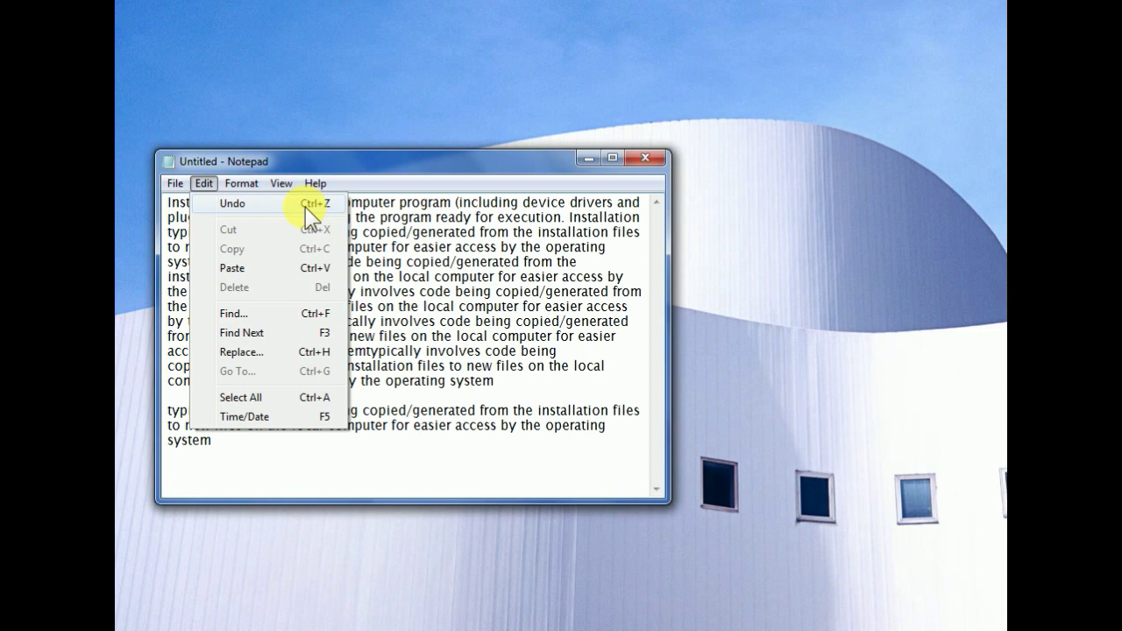
click(412, 276)
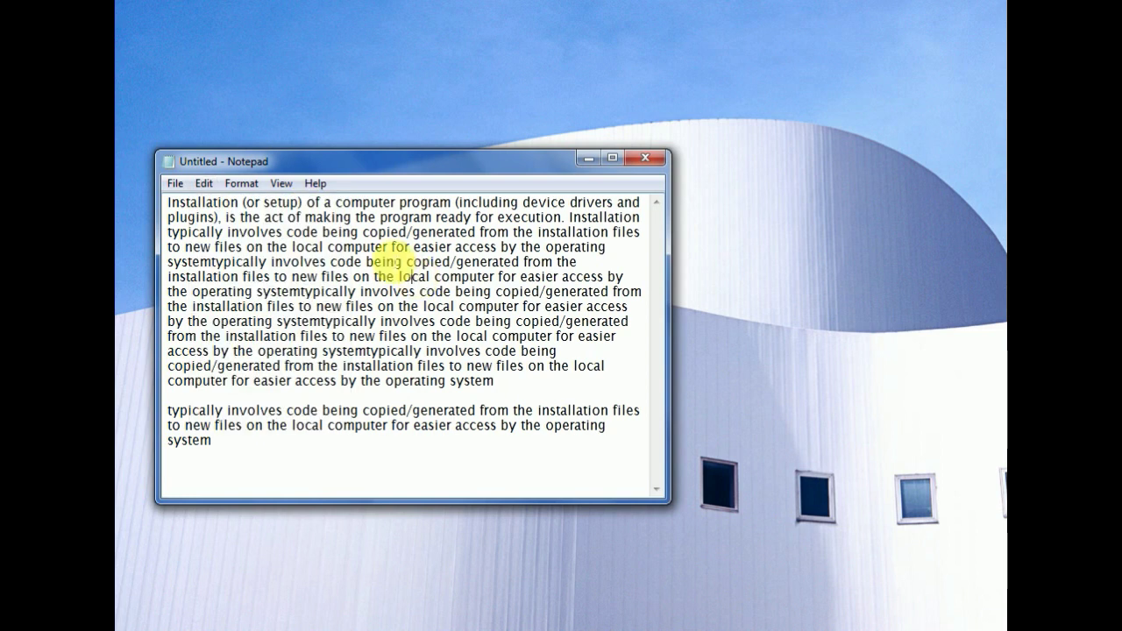
- Compare which editing commands are available with and without the passage below the paragraph selected
click(204, 183)
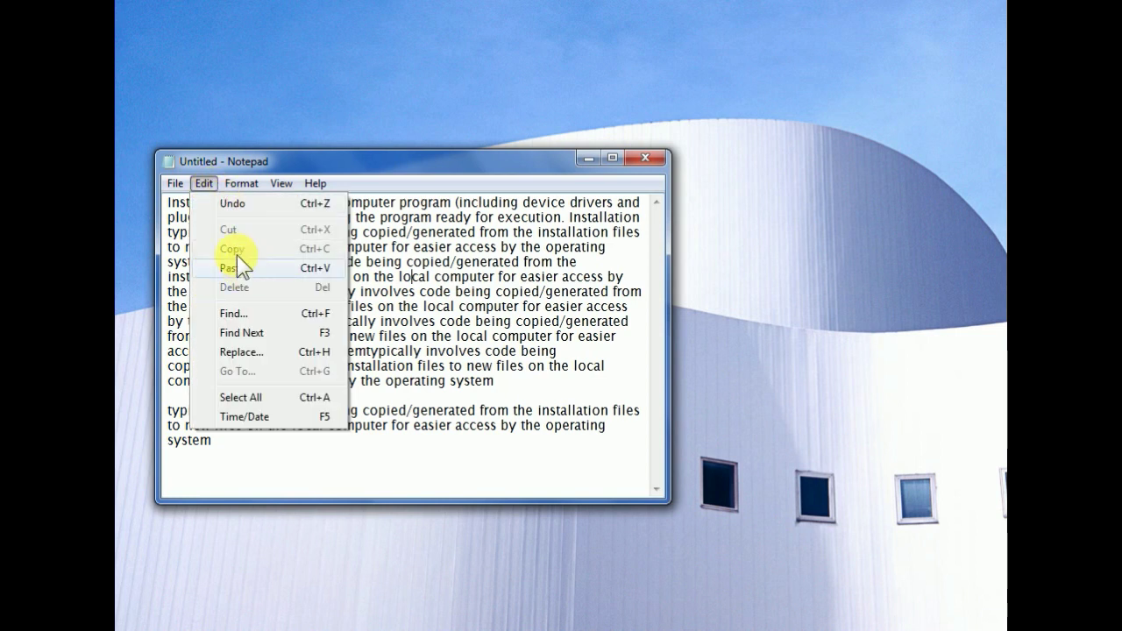
click(174, 377)
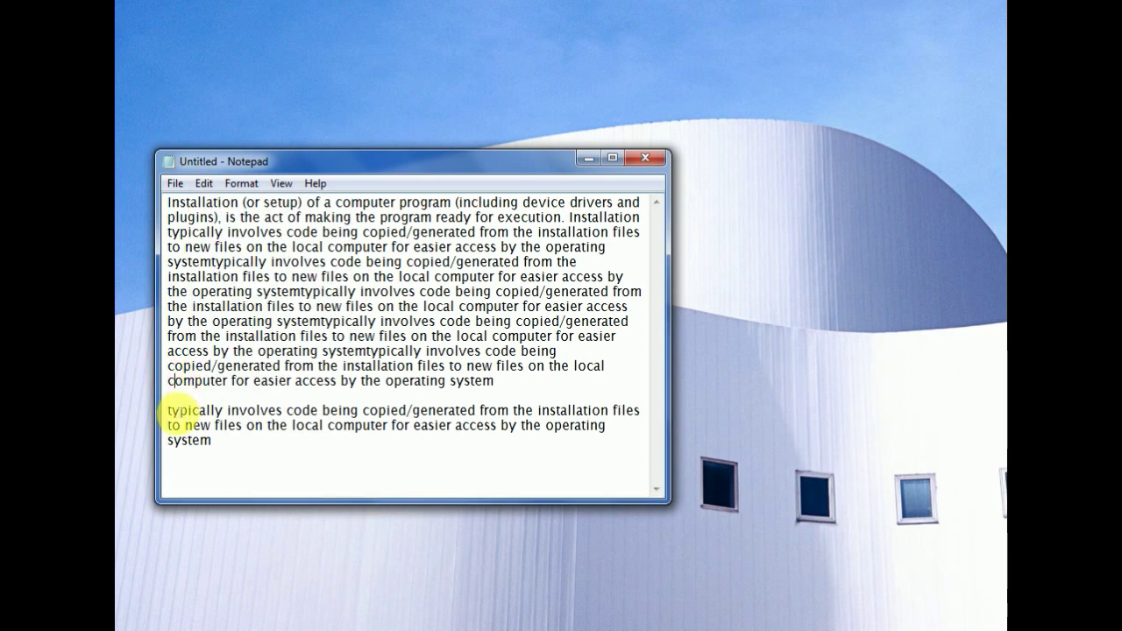
drag(167, 410, 235, 447)
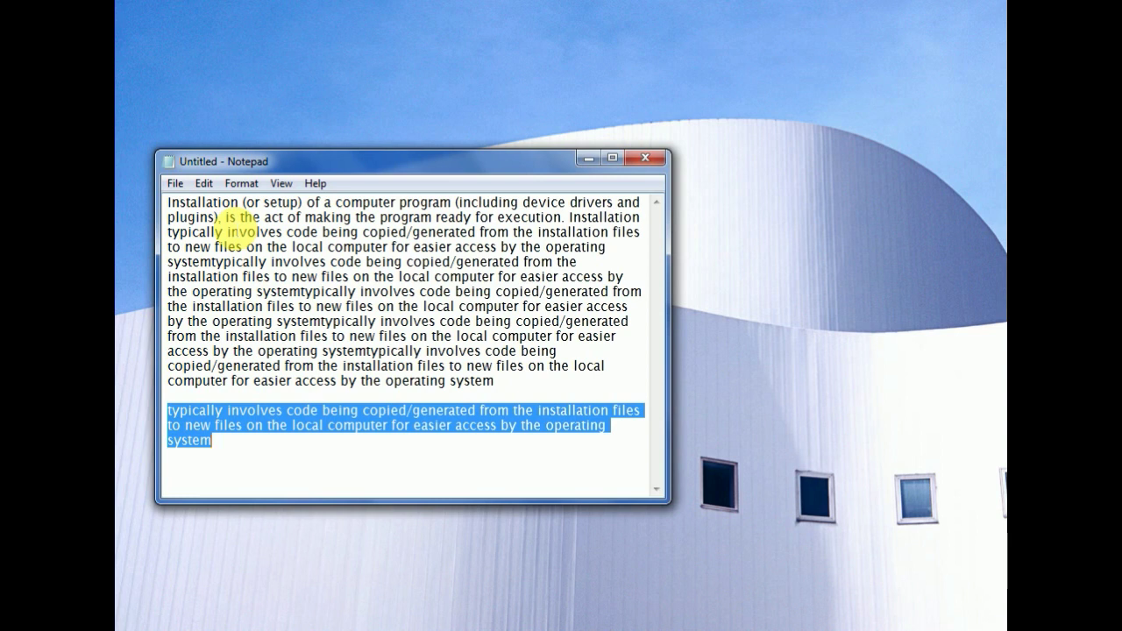
click(204, 182)
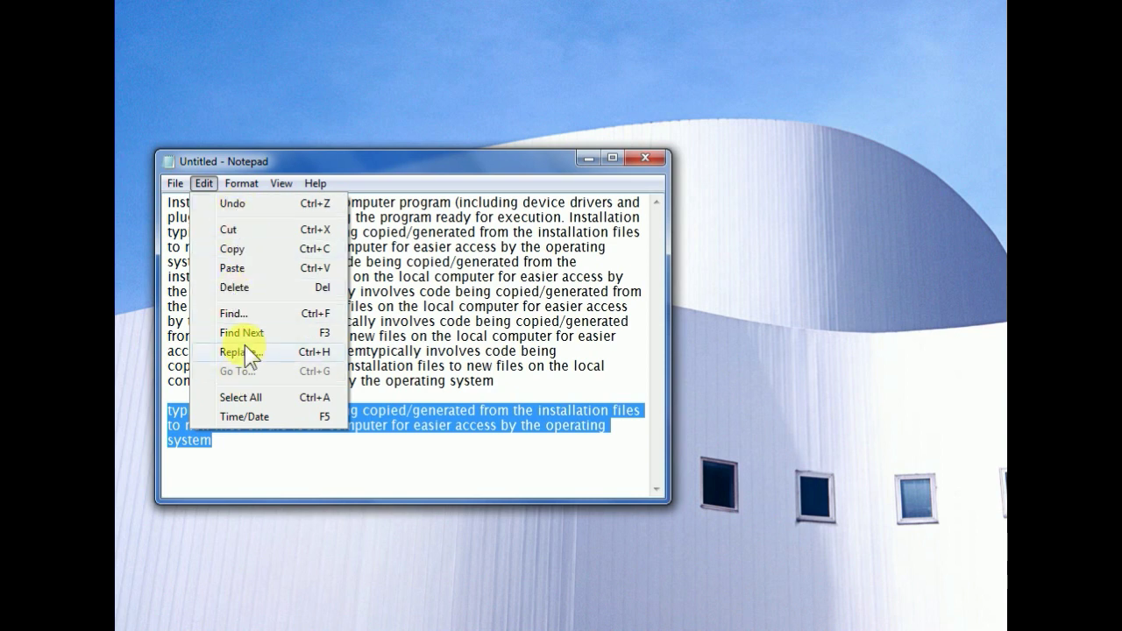
click(230, 446)
click(208, 186)
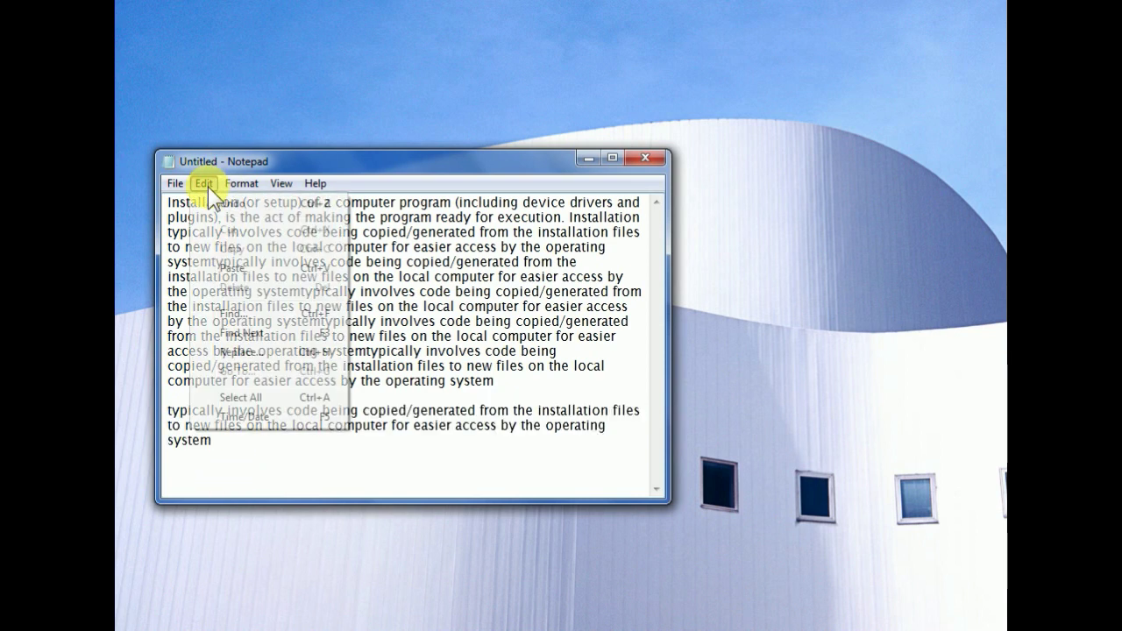
click(177, 351)
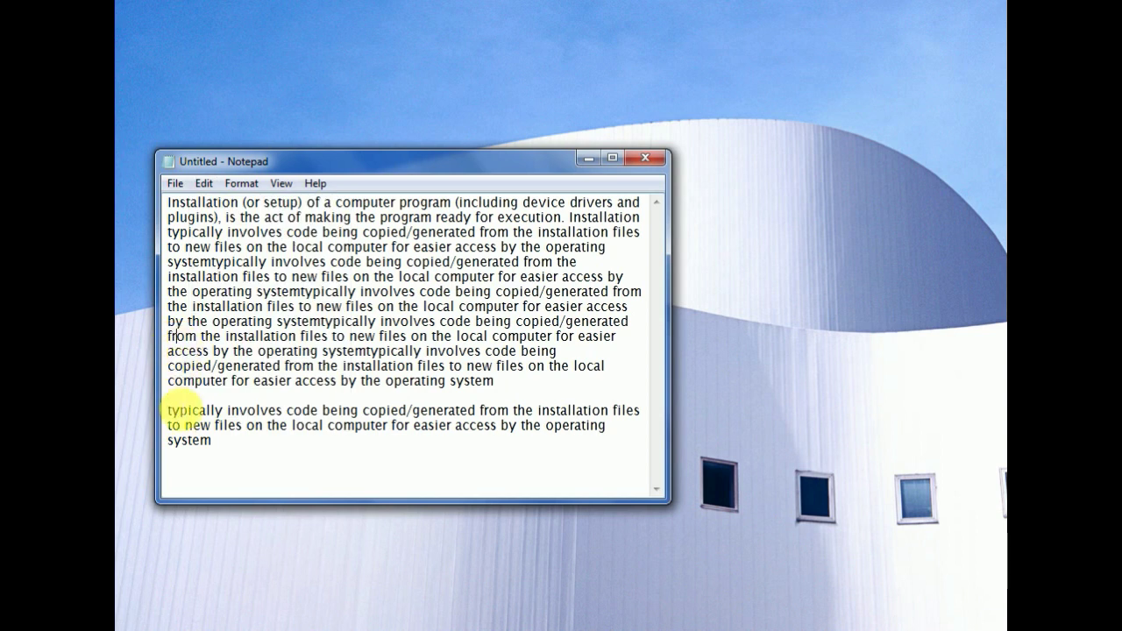
- Cut the separate passage "typically involves" to "system" below the first paragraph
drag(167, 409, 230, 441)
key(ctrl+c)
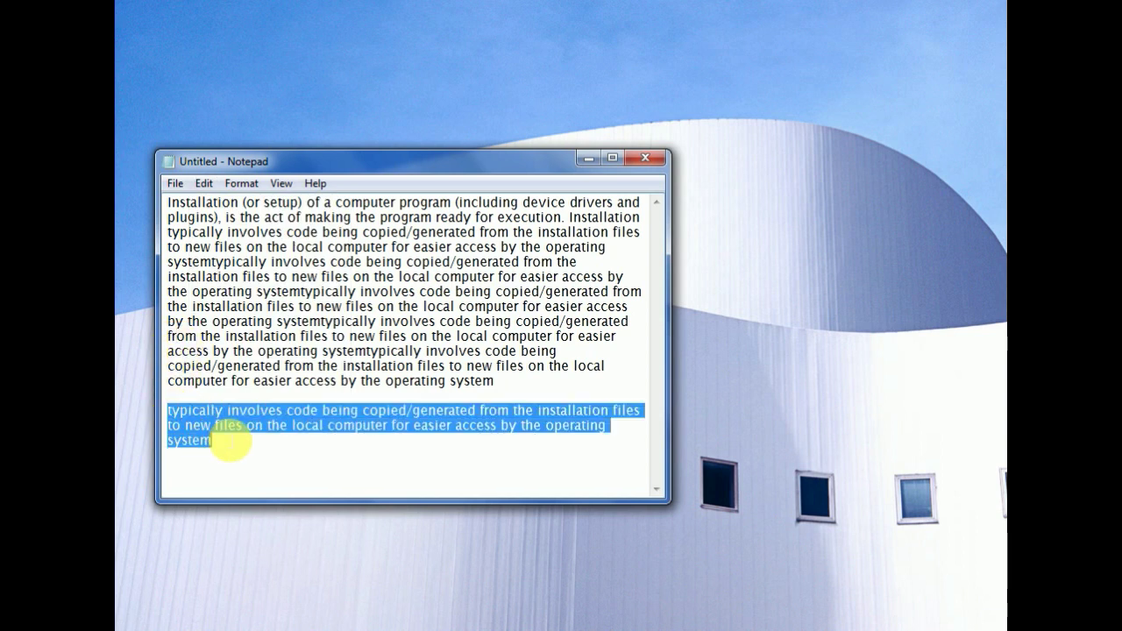
click(207, 182)
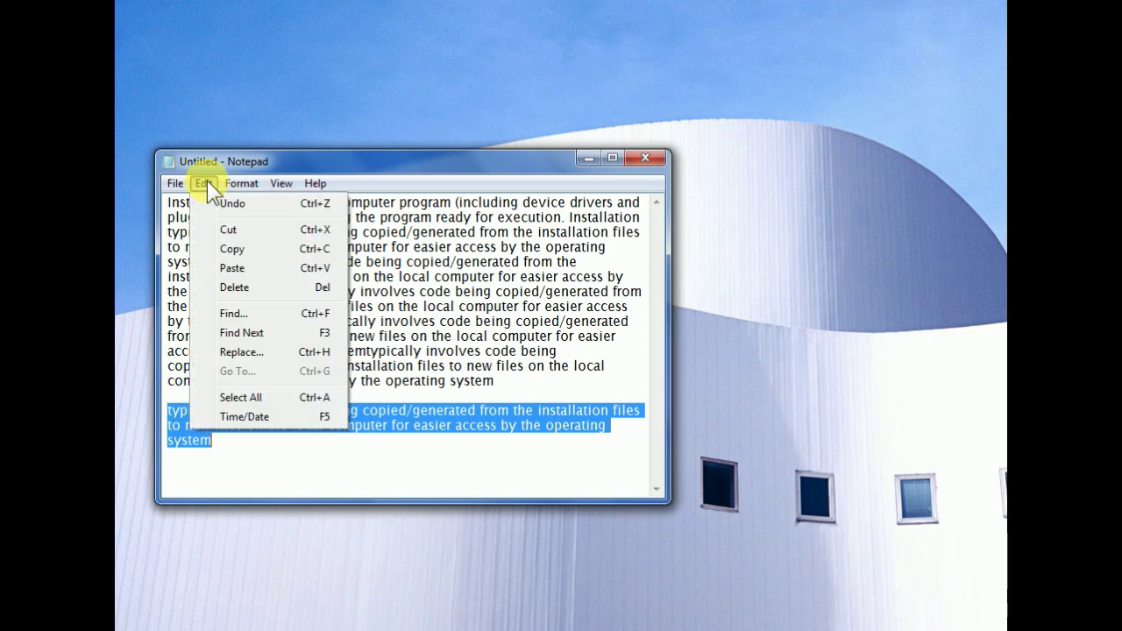
click(234, 229)
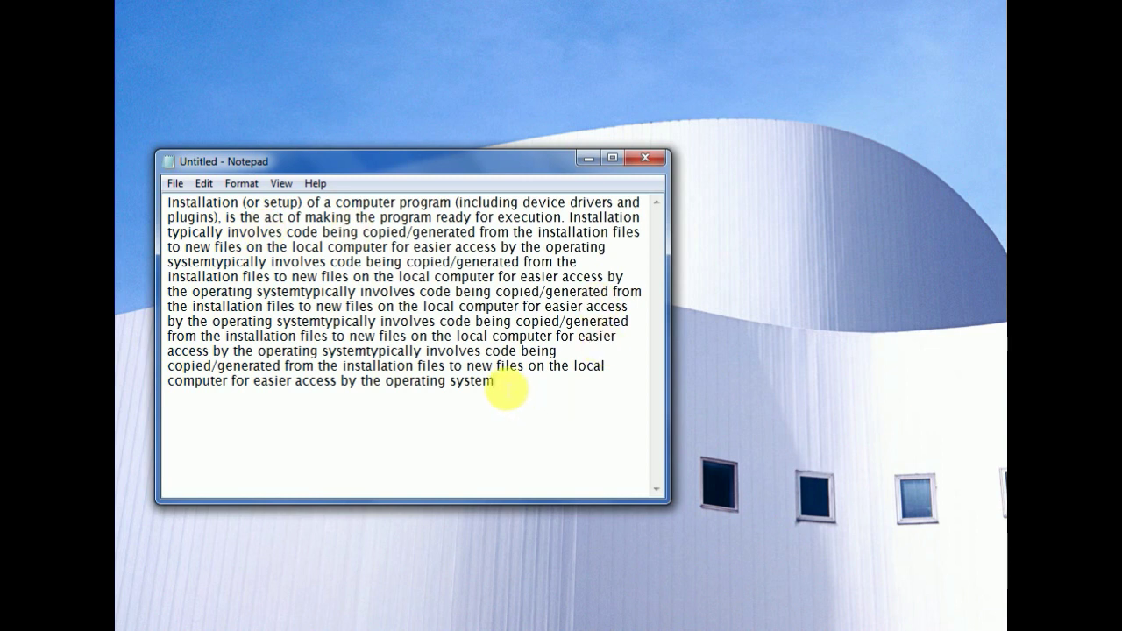
- Add a comma after the paragraph's final "system" and paste the cut passage three times, each on a new line
text(.)
key(Return)
key(ctrl+v)
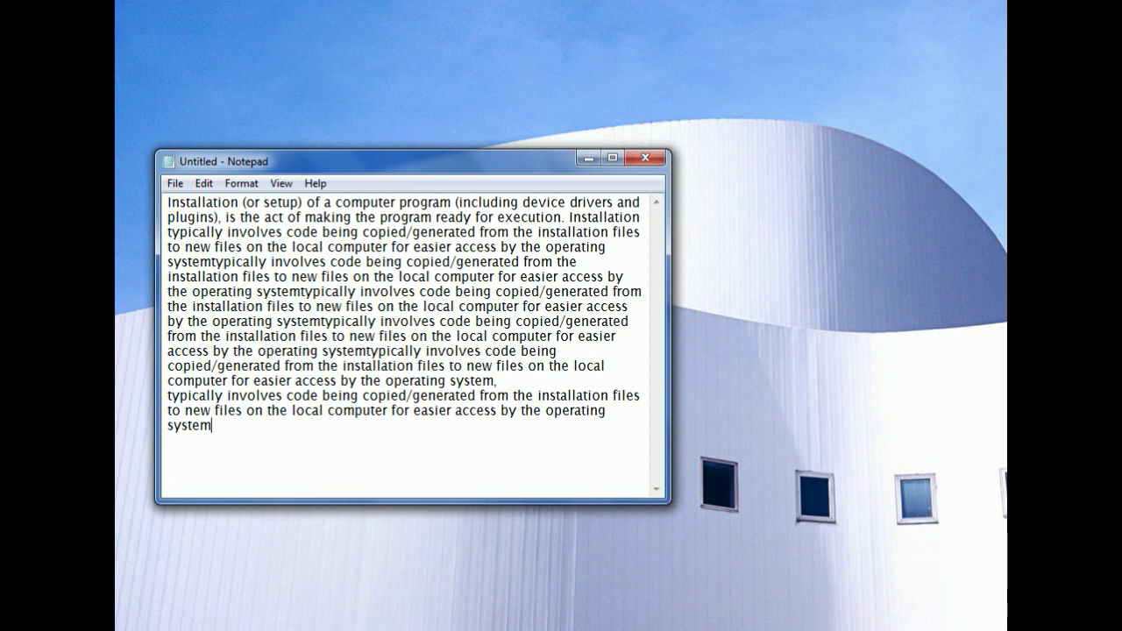
key(Return)
key(ctrl+v)
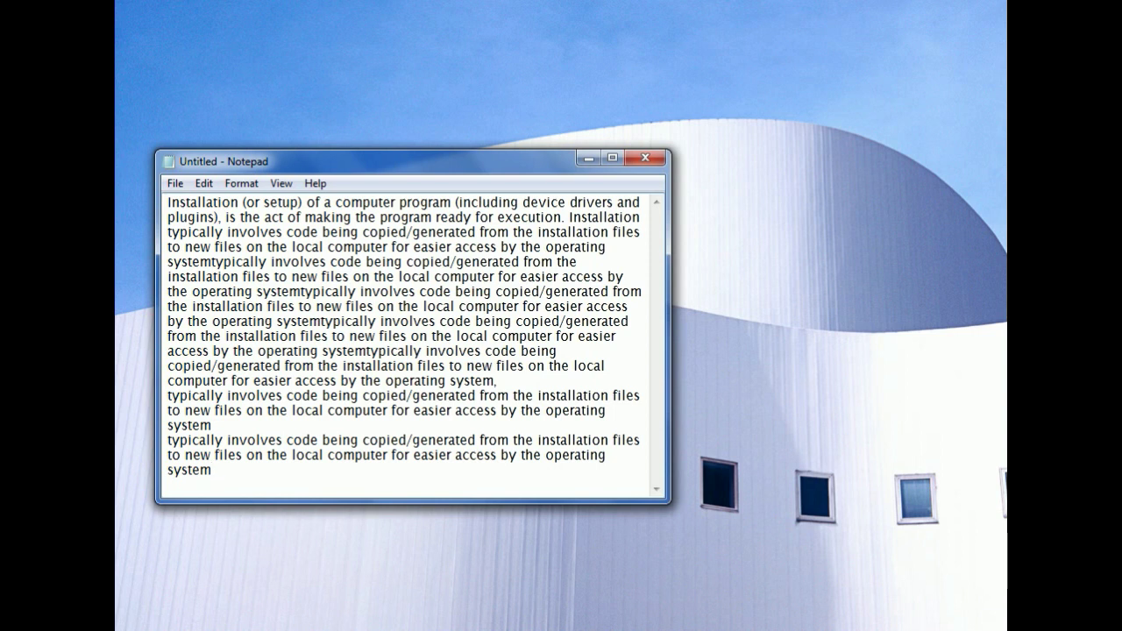
key(Return)
key(ctrl+v)
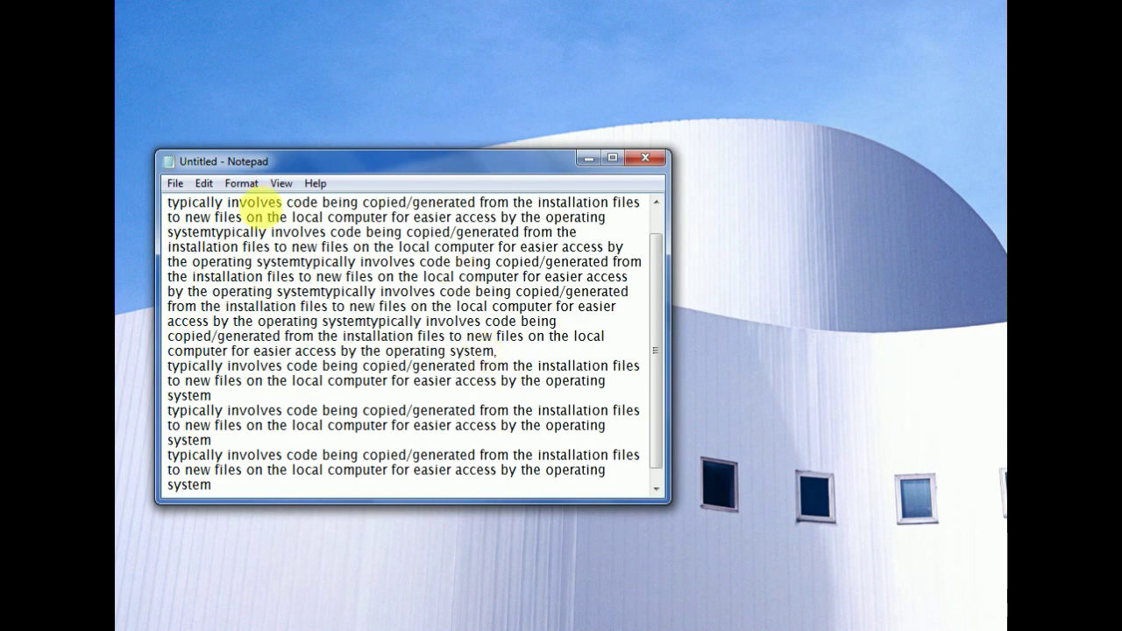
- Undo the added comma and the three pasted passages below the paragraph
click(204, 185)
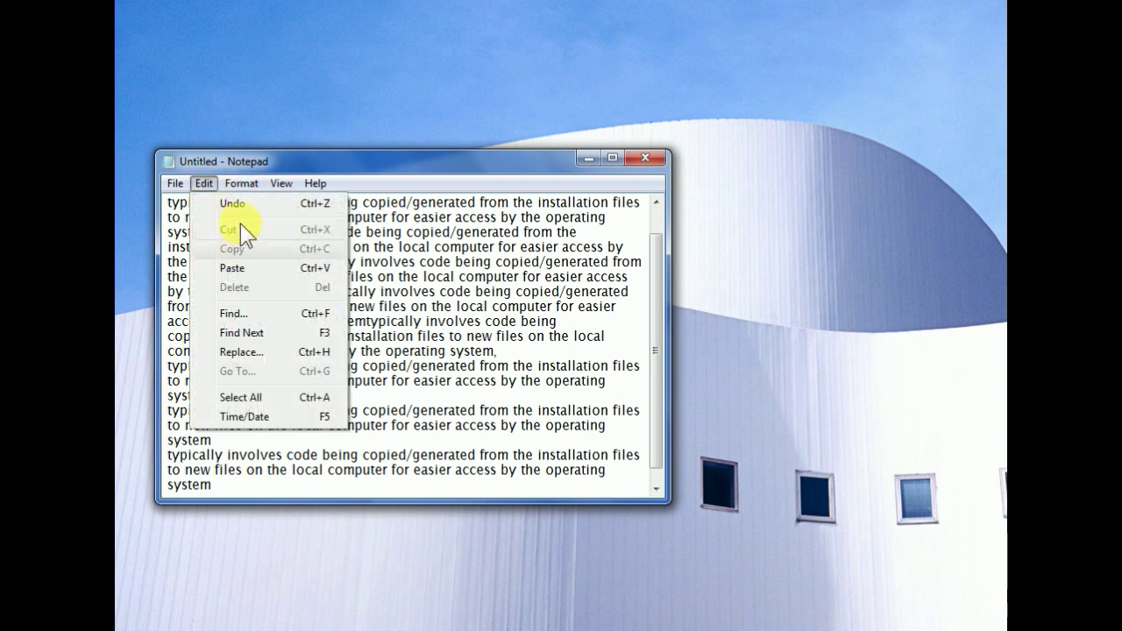
click(232, 204)
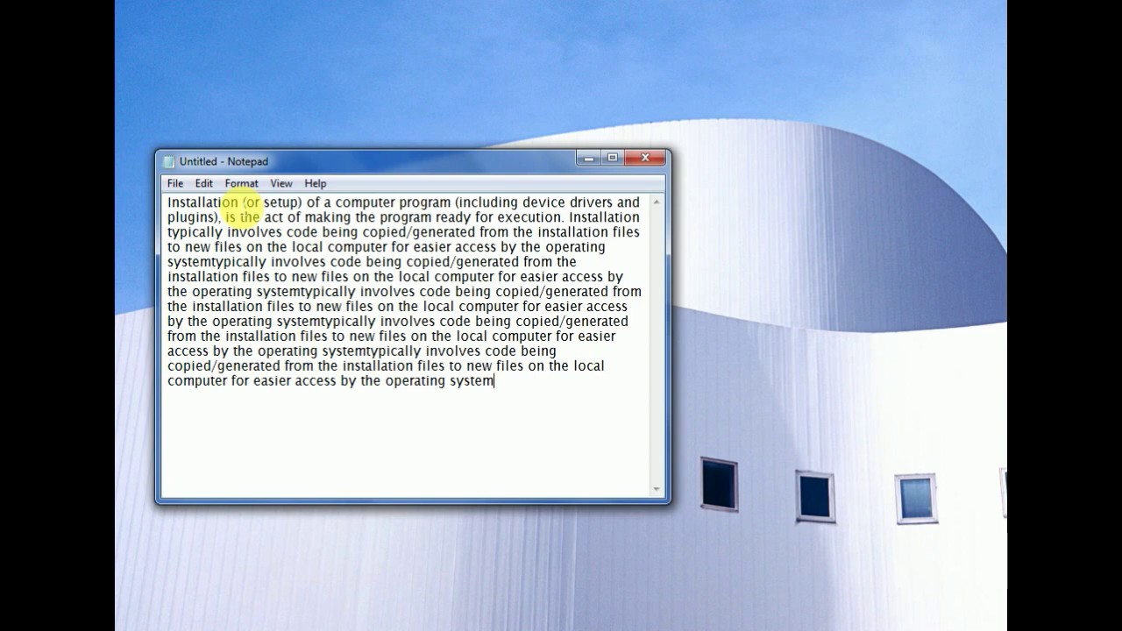
click(205, 184)
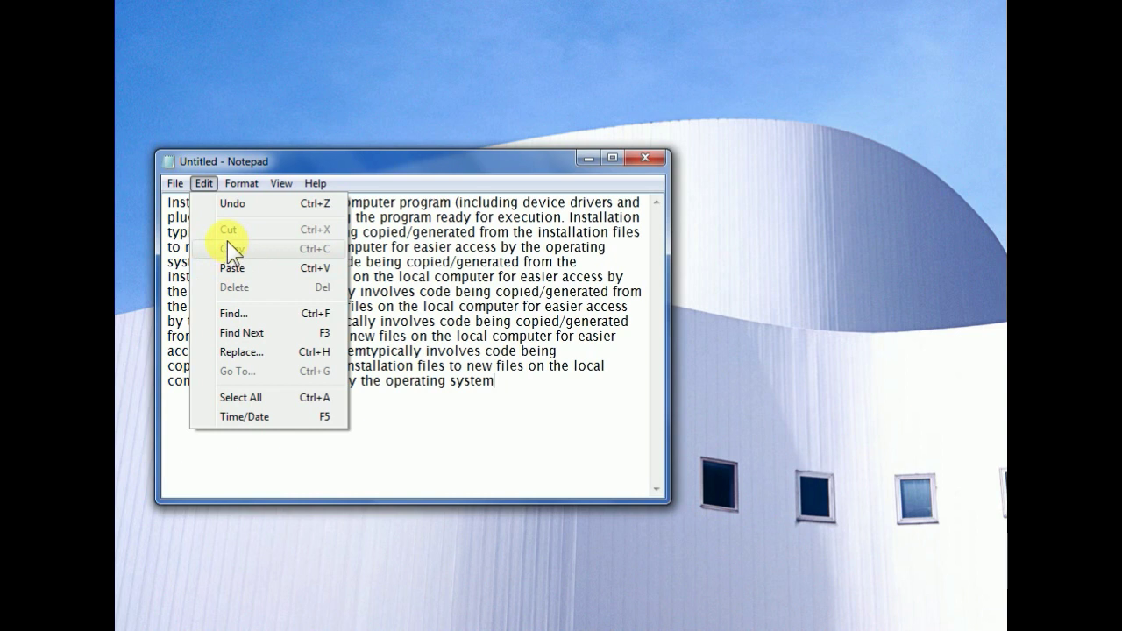
click(438, 346)
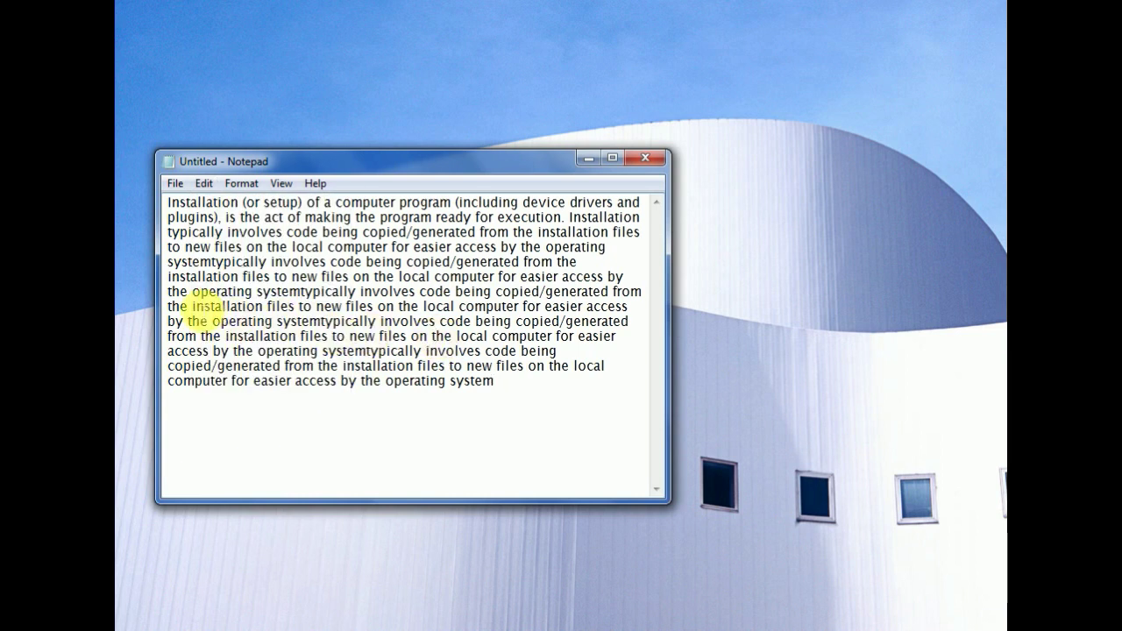
- Cut the text from the line starting "the operating systemtypically involves" to the end of the paragraph
drag(162, 291, 499, 382)
key(super+c)
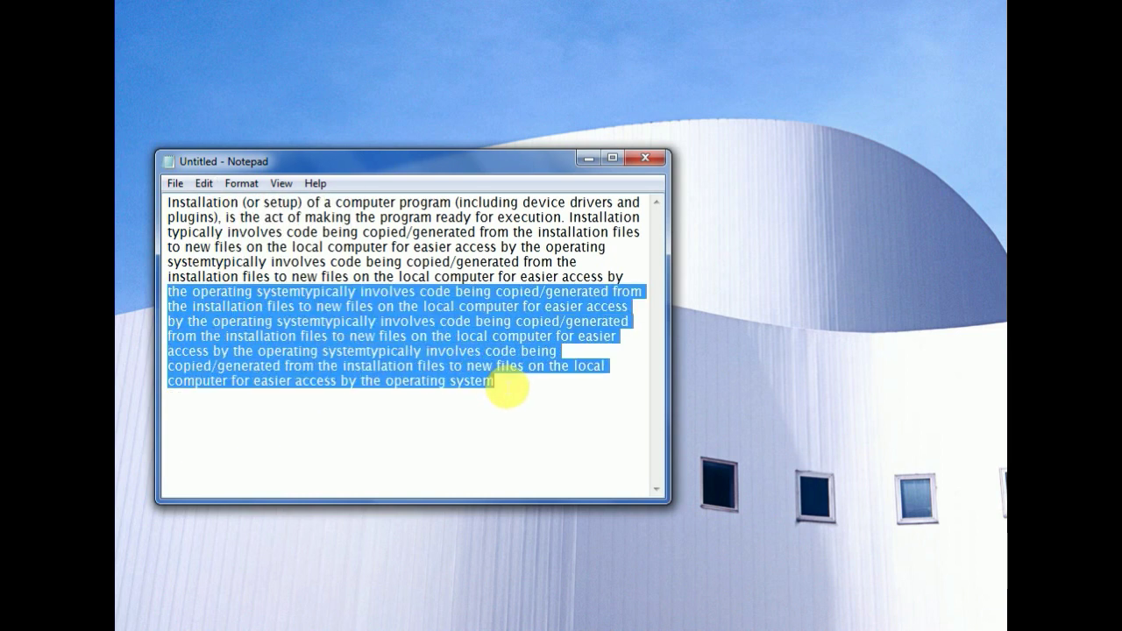
click(205, 184)
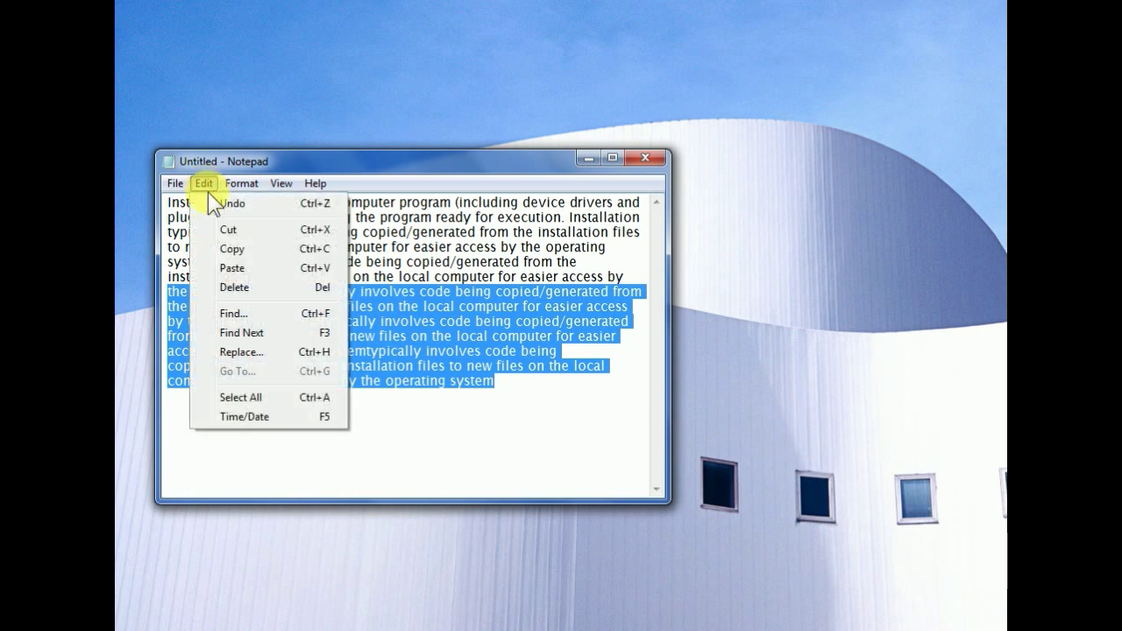
click(231, 230)
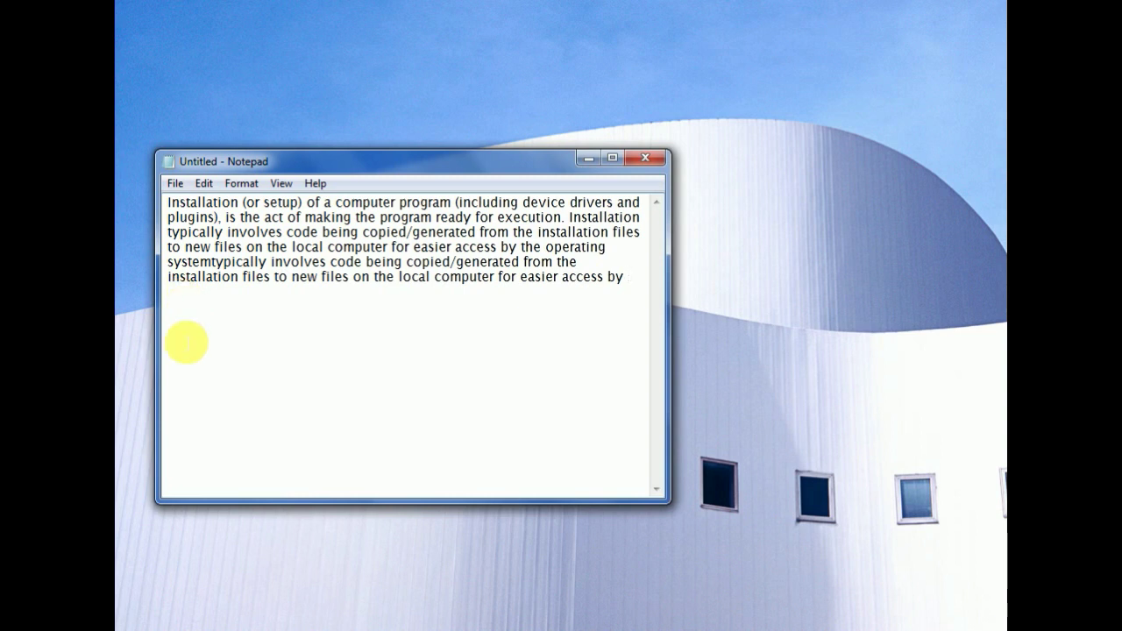
- Paste the cut text below the remaining paragraph, leaving five blank lines between them
key(Return)
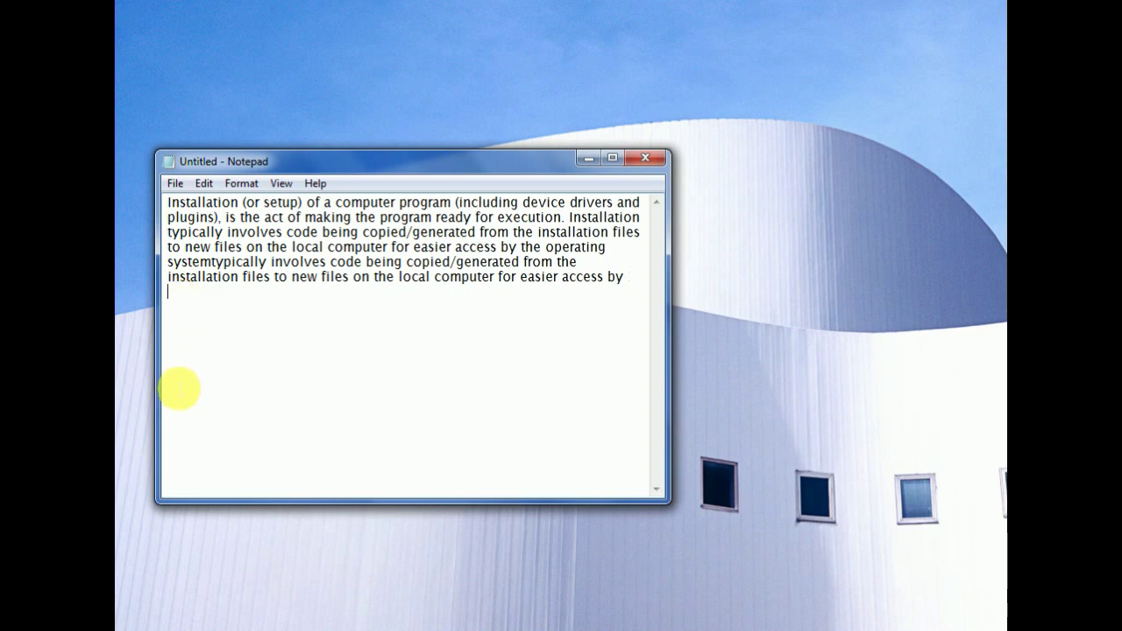
key(Return)
key(Return)
key(Return)
key(Return)
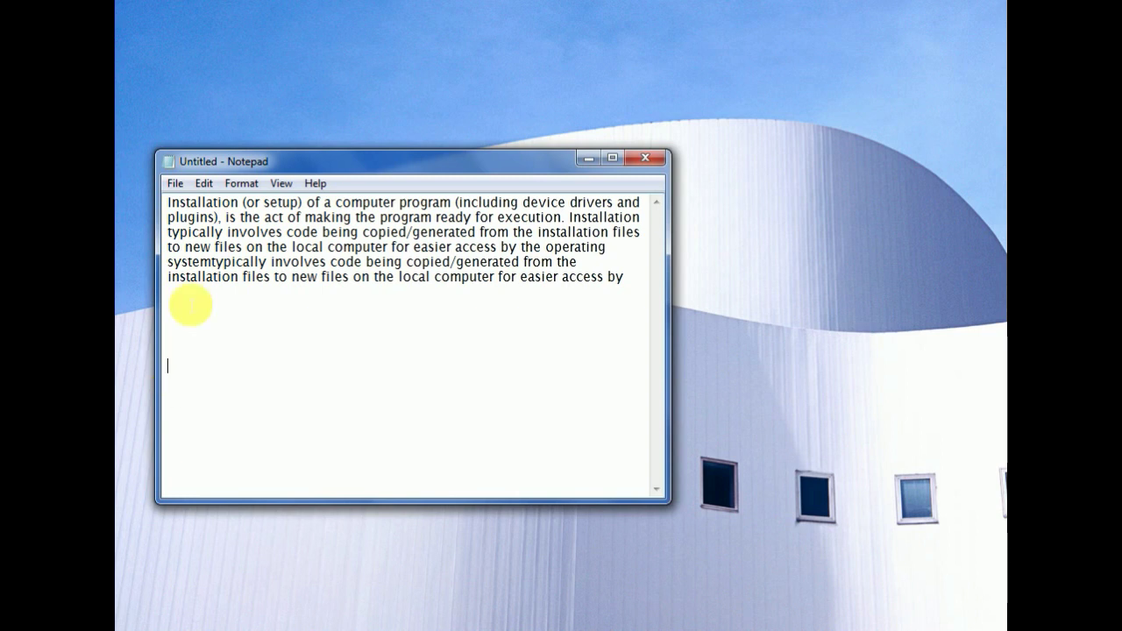
click(200, 185)
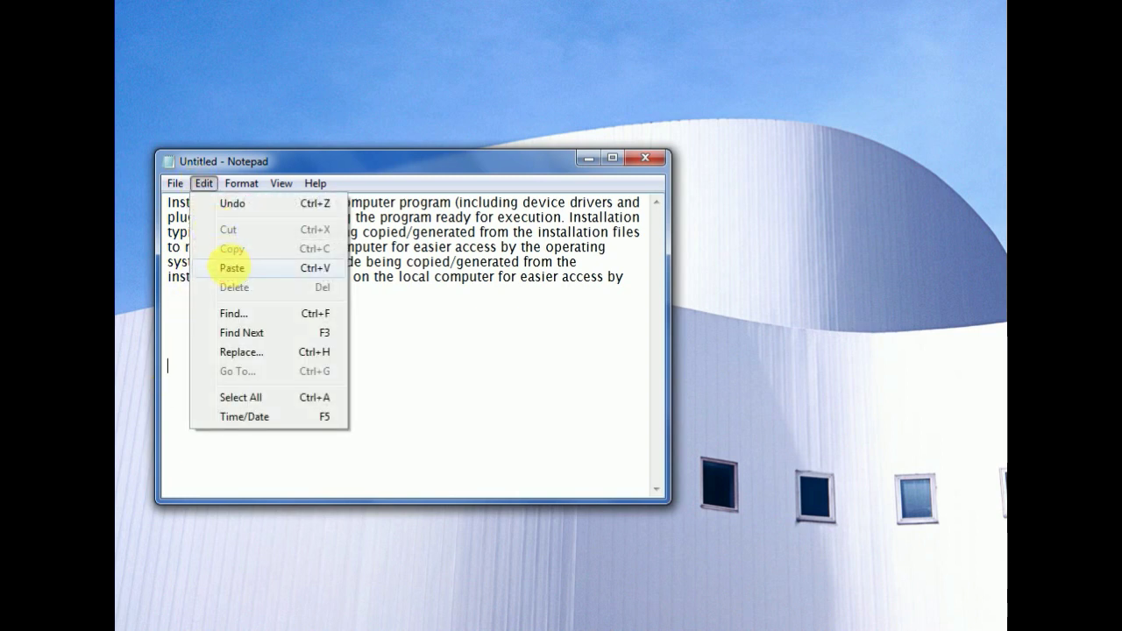
click(231, 265)
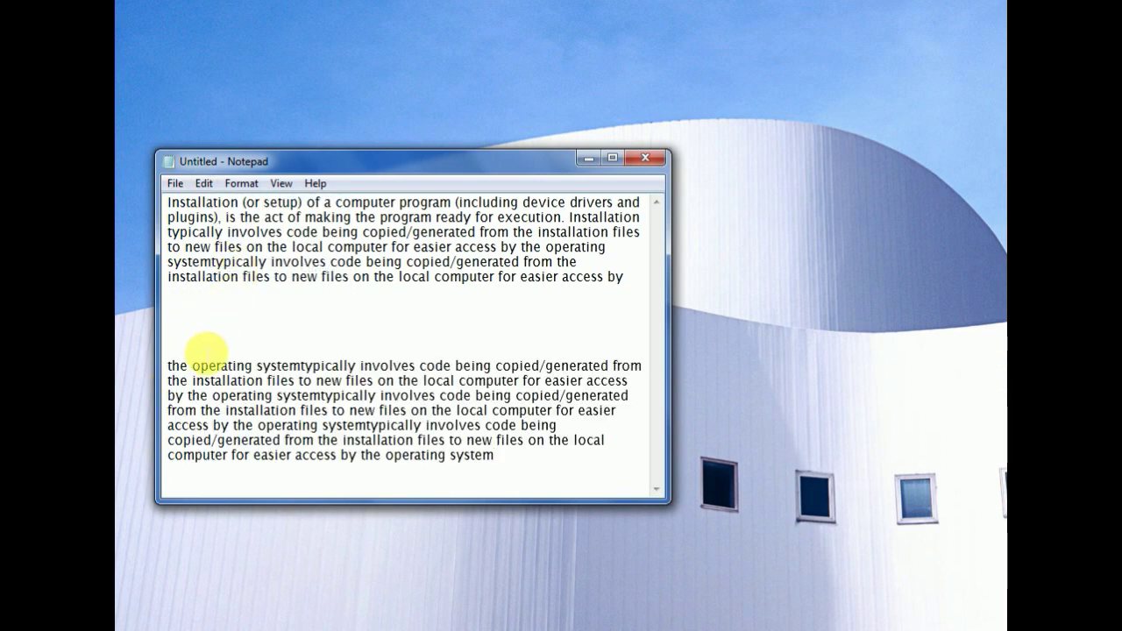
- Paste the same text again below the pasted block, leaving two blank lines between the copies
key(Return)
key(Return)
key(Return)
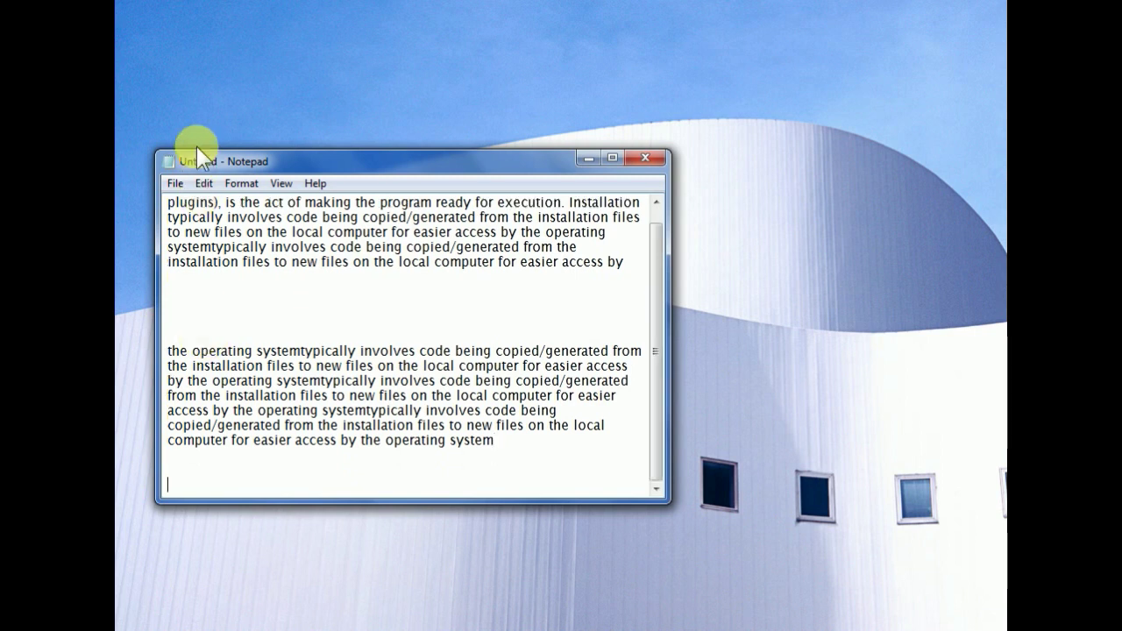
click(204, 184)
click(239, 266)
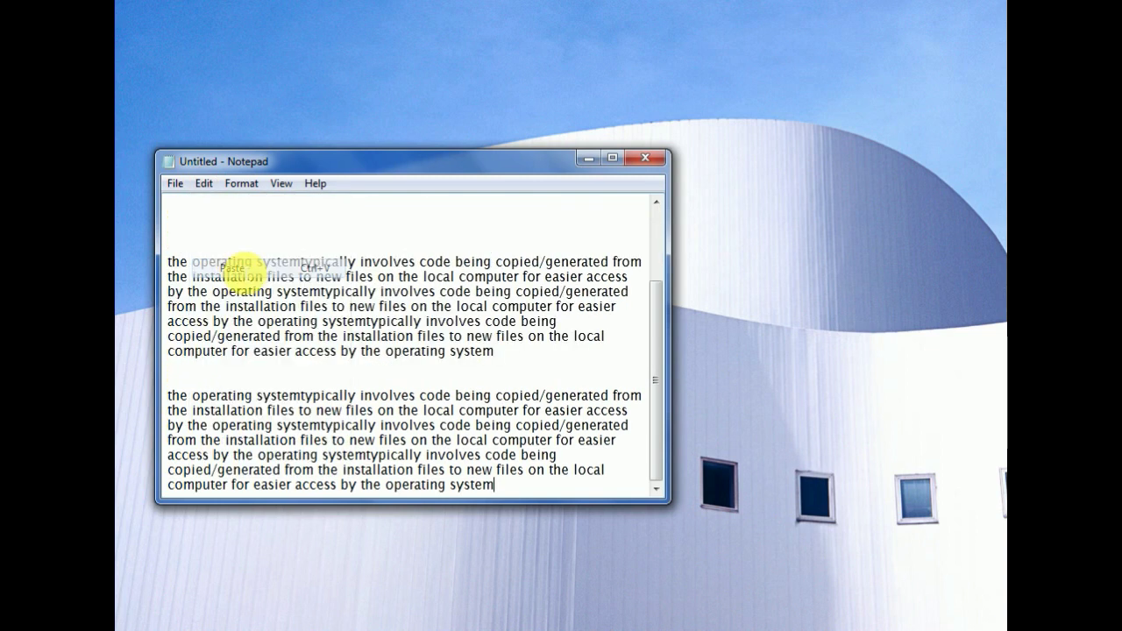
- Undo the two pasted blocks, restore them by undoing once more, and clear the selection
drag(657, 386, 653, 234)
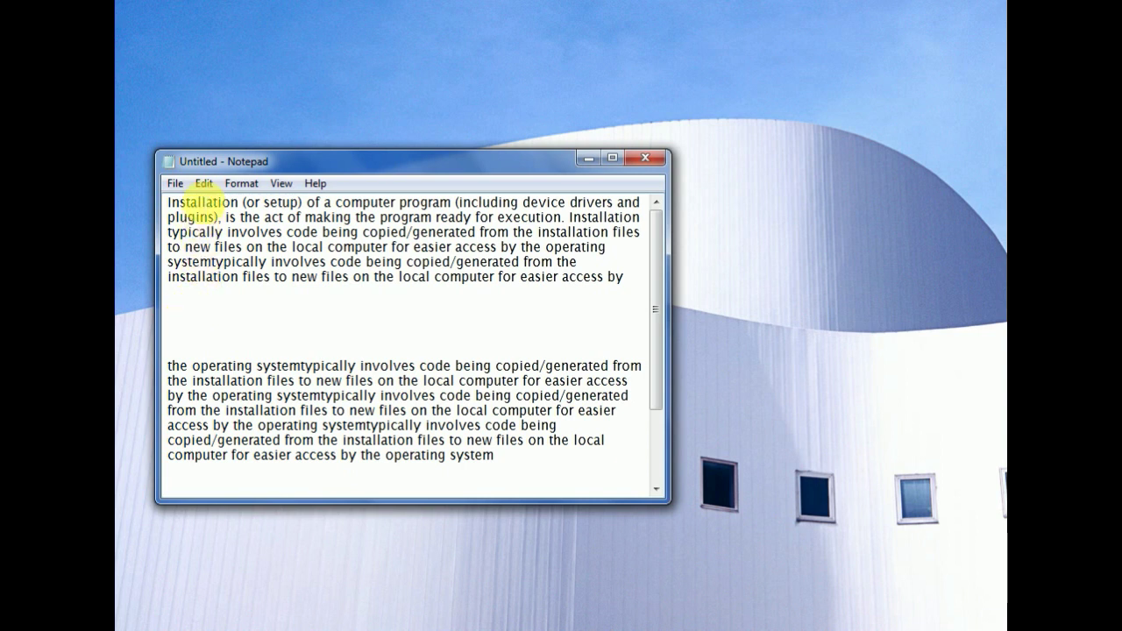
click(206, 183)
click(223, 201)
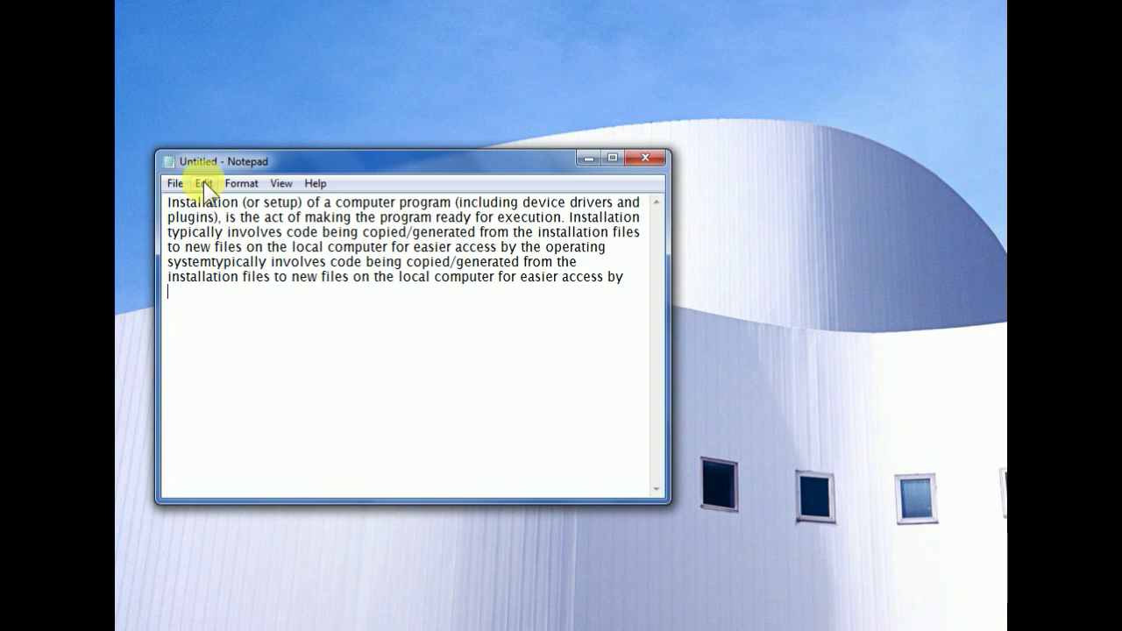
click(203, 181)
click(224, 203)
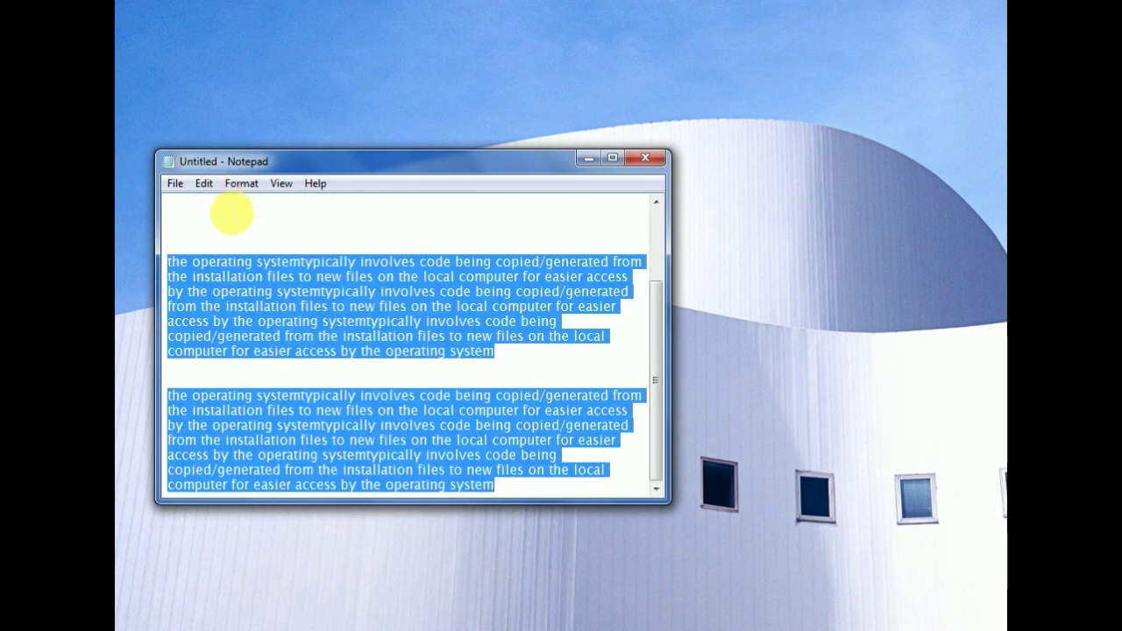
click(204, 183)
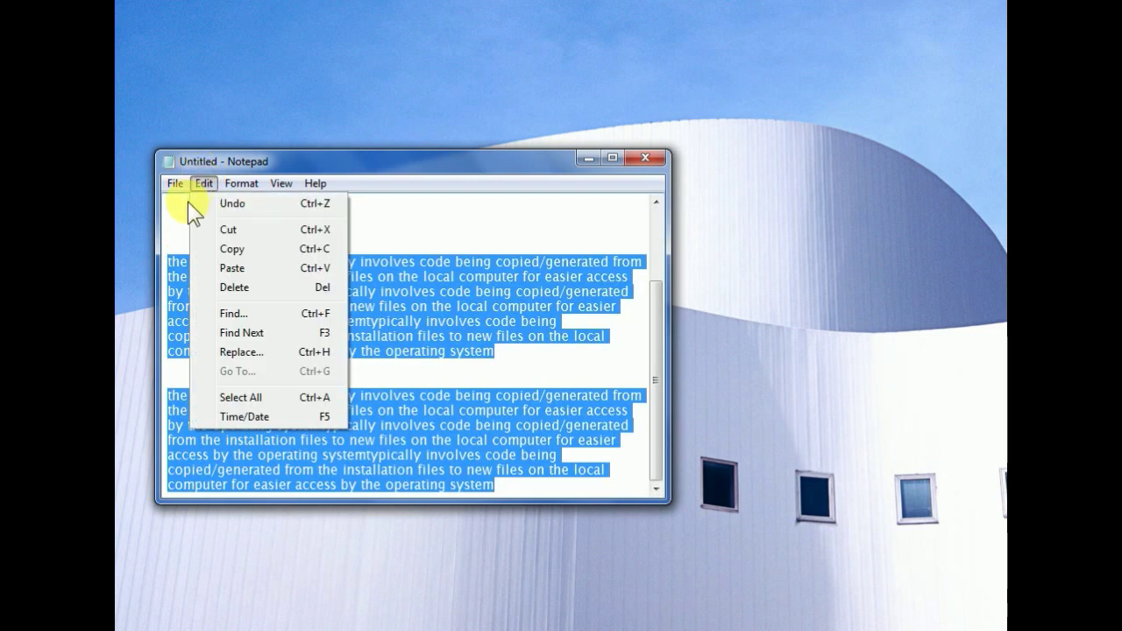
click(188, 218)
- Copy the first pasted block and paste it twice in succession on the blank line directly below the opening paragraph
drag(657, 345, 652, 305)
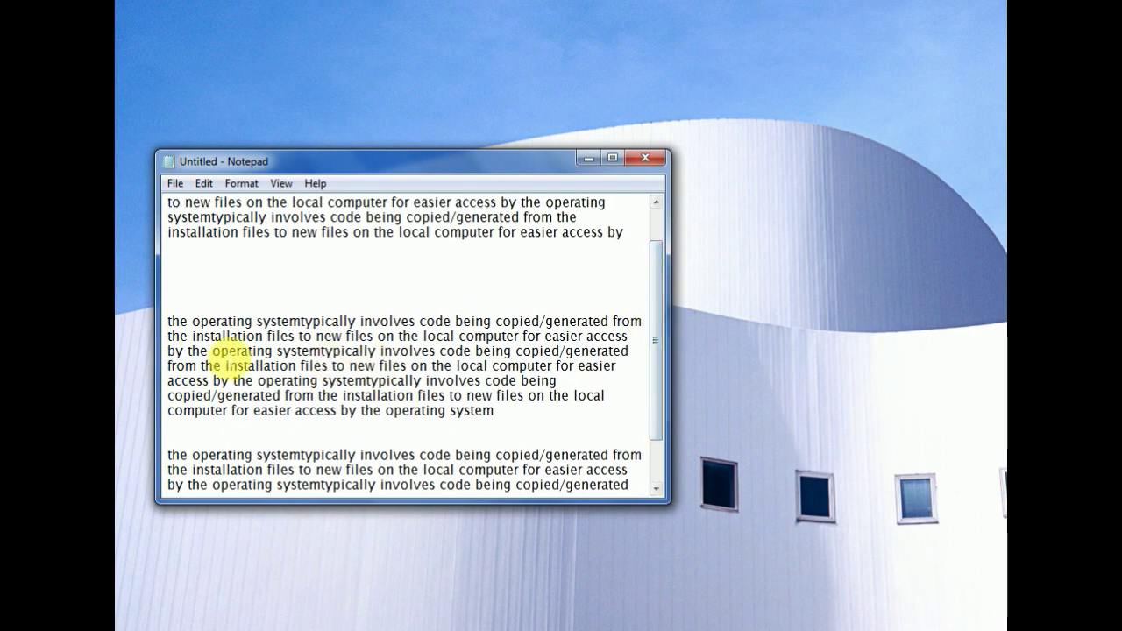
drag(168, 326, 510, 426)
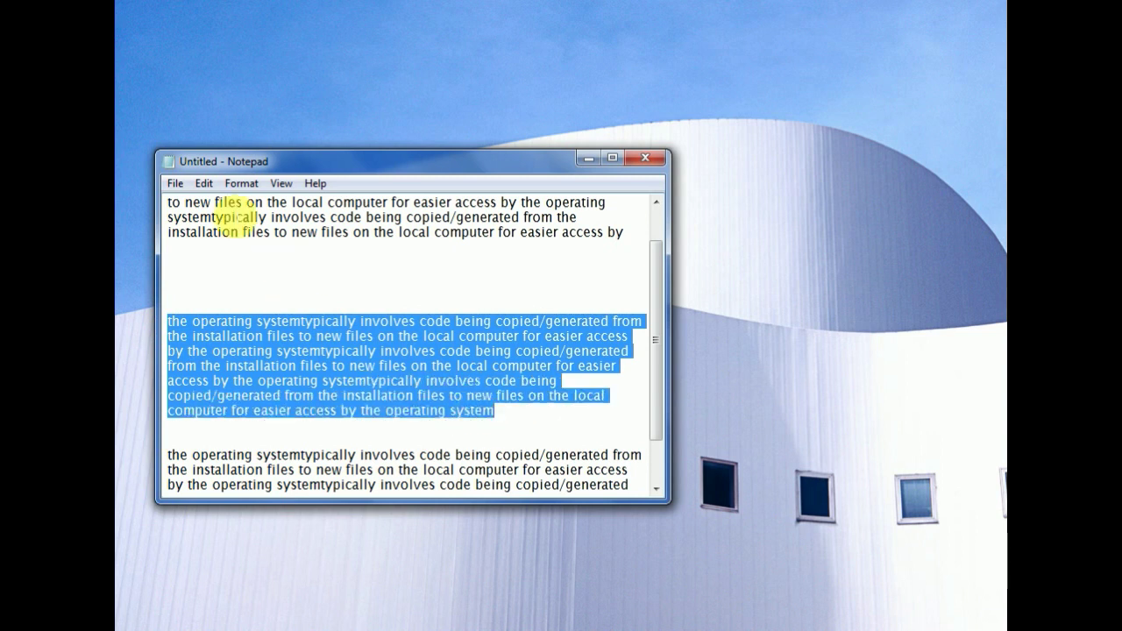
click(205, 184)
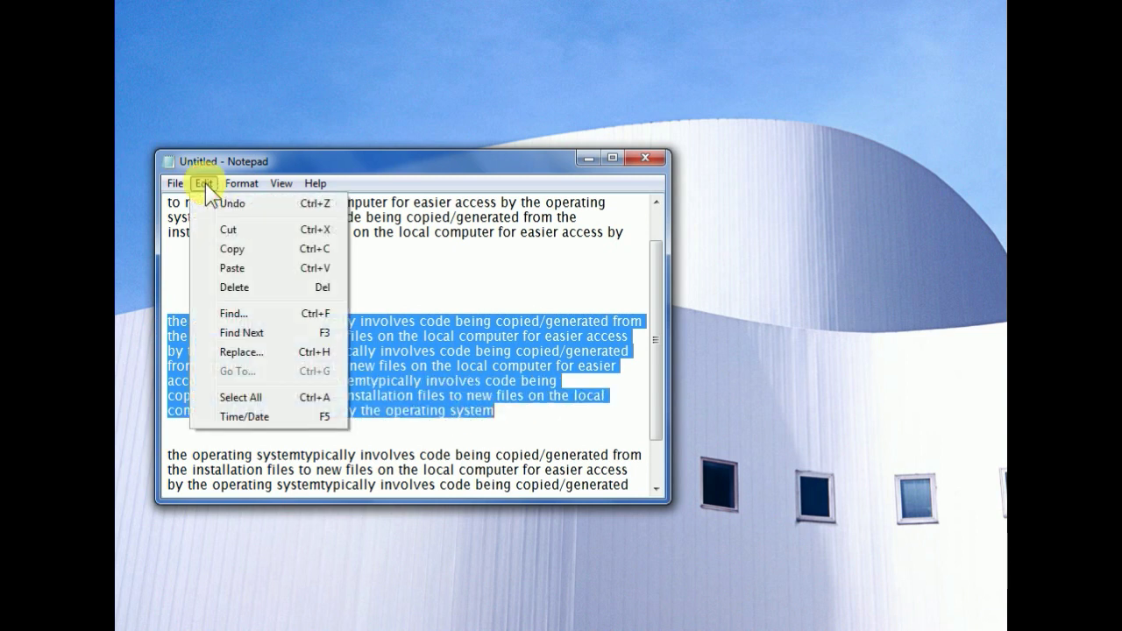
click(233, 250)
click(175, 254)
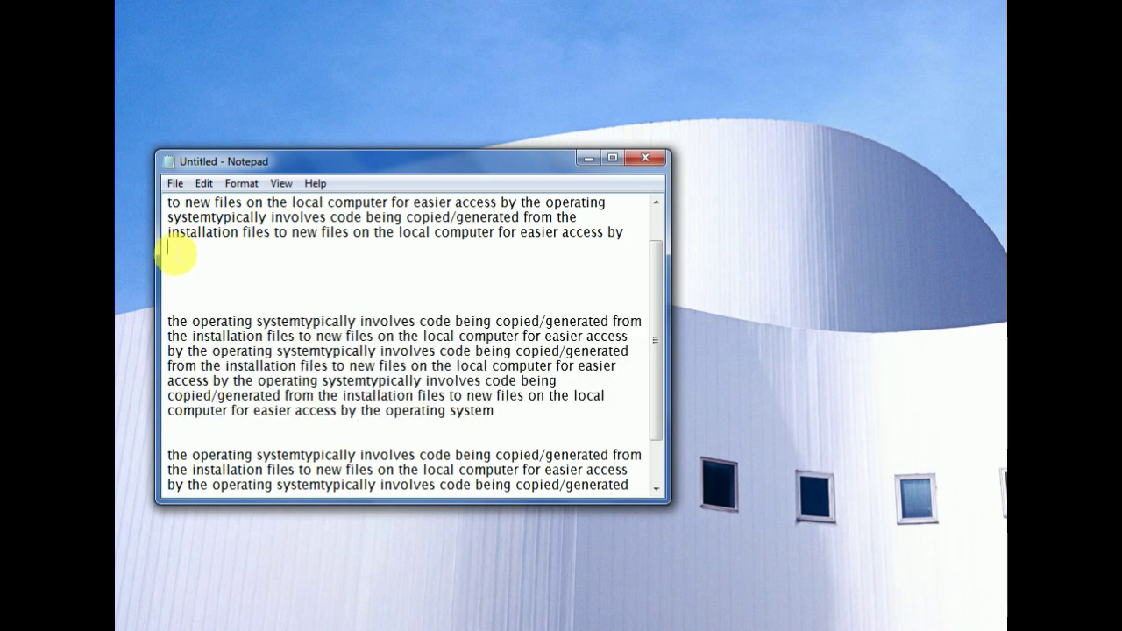
key(ctrl+z)
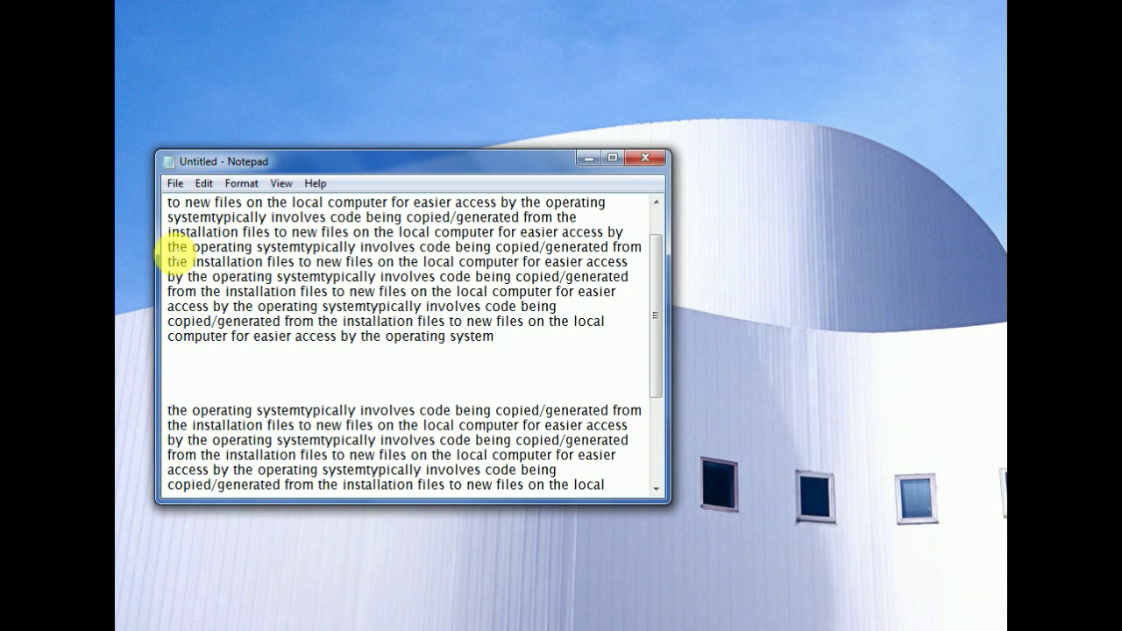
click(207, 183)
click(231, 268)
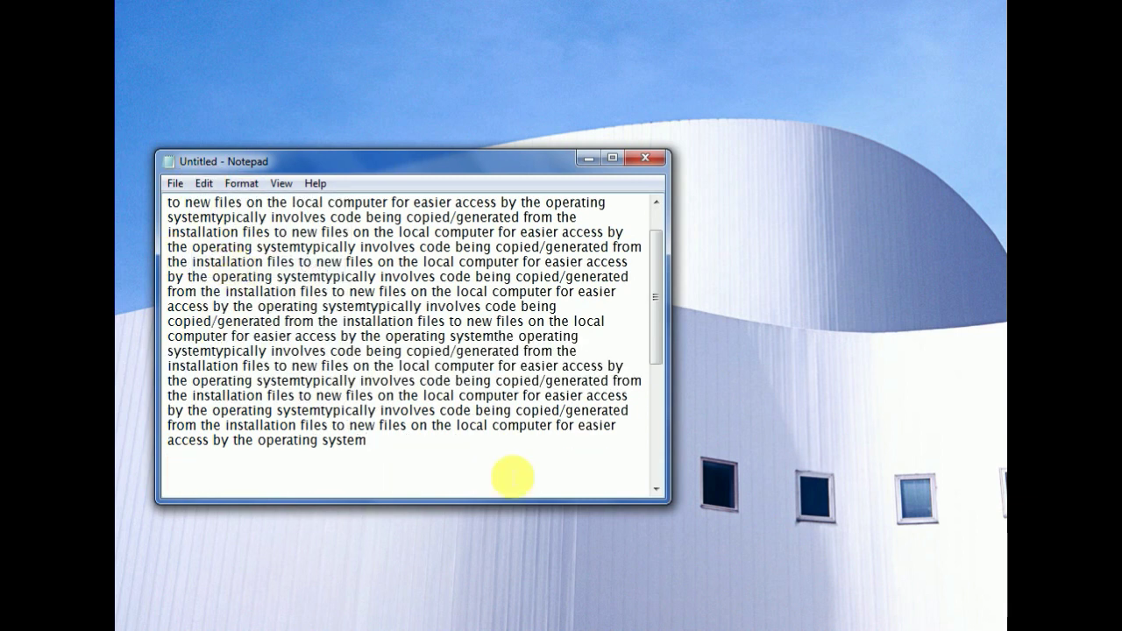
- Delete the first separate text block below the long opening paragraph, keeping the block after it
scroll(659, 325, up, 1)
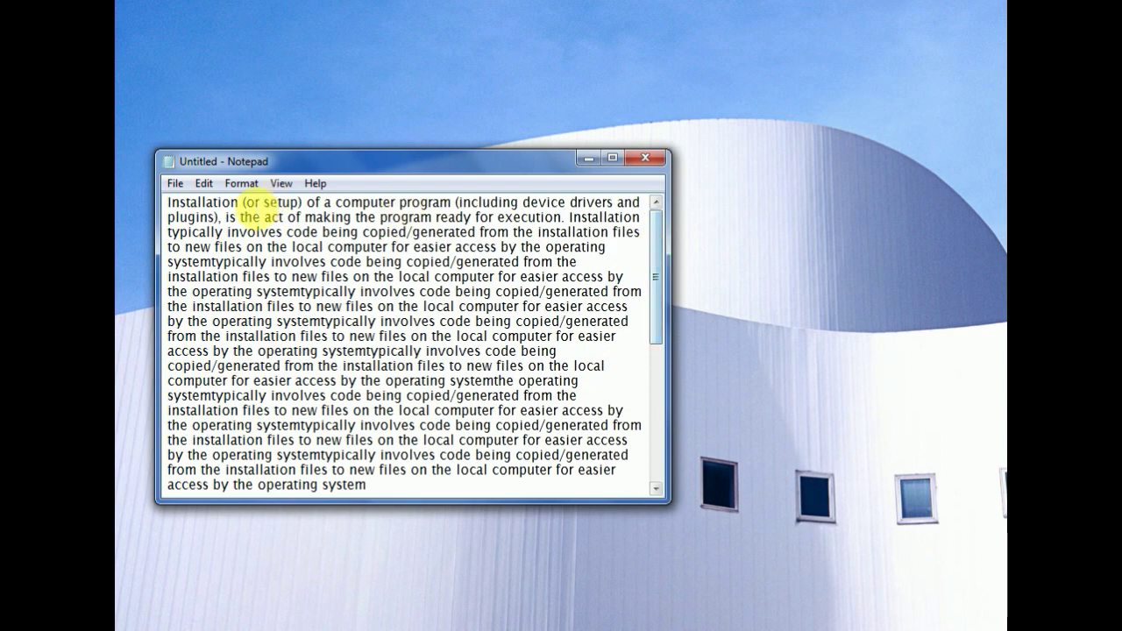
click(205, 183)
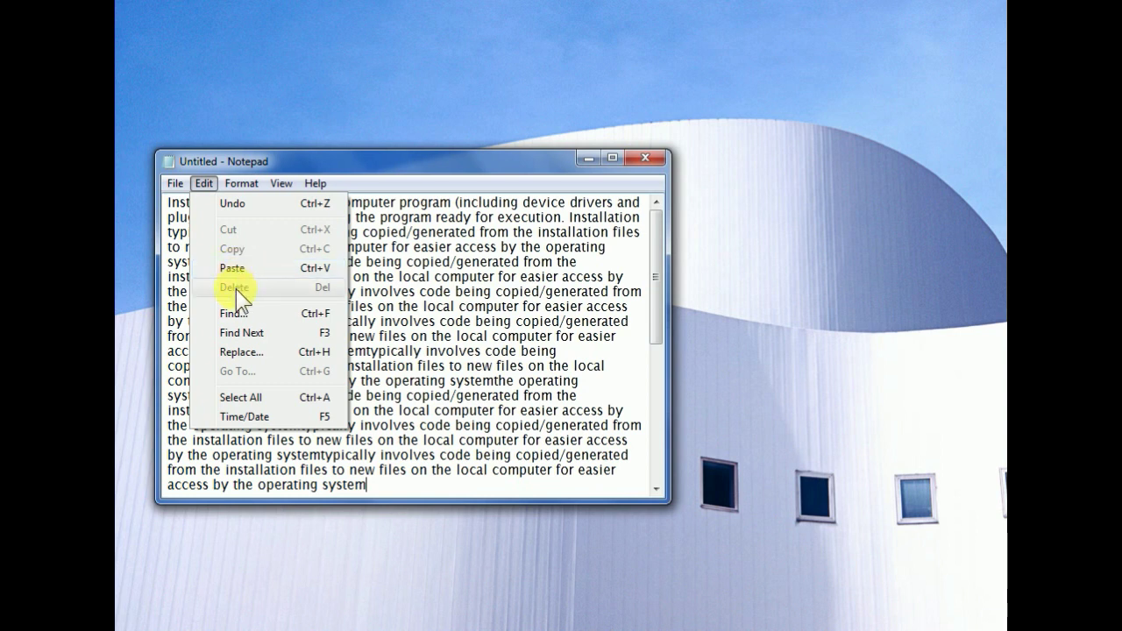
click(419, 428)
drag(660, 311, 659, 400)
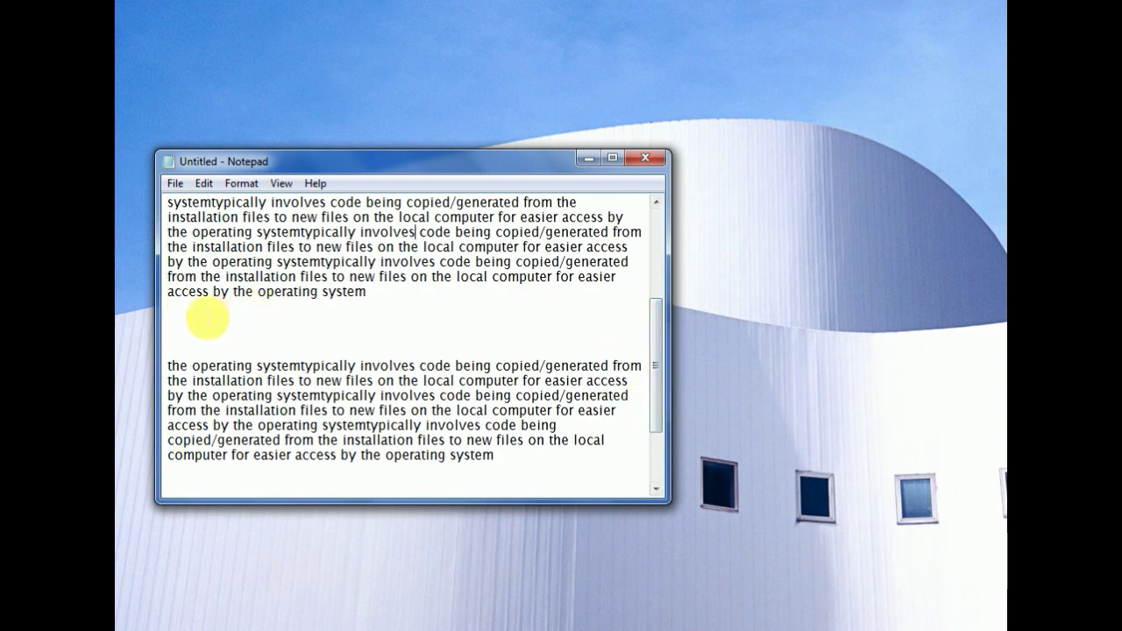
drag(168, 358, 290, 476)
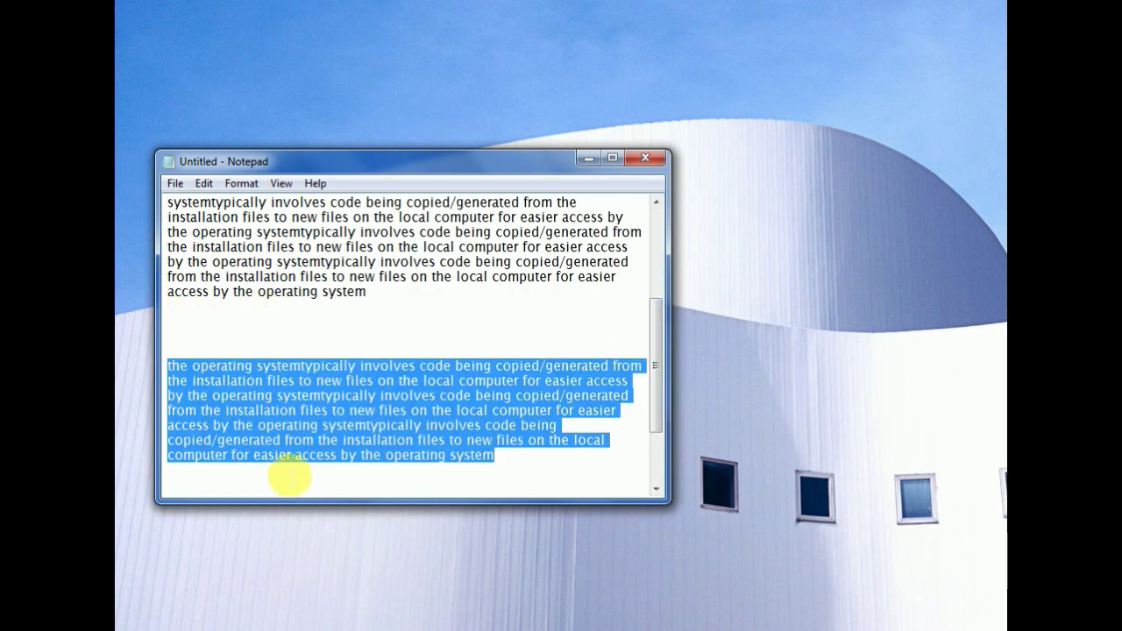
click(202, 183)
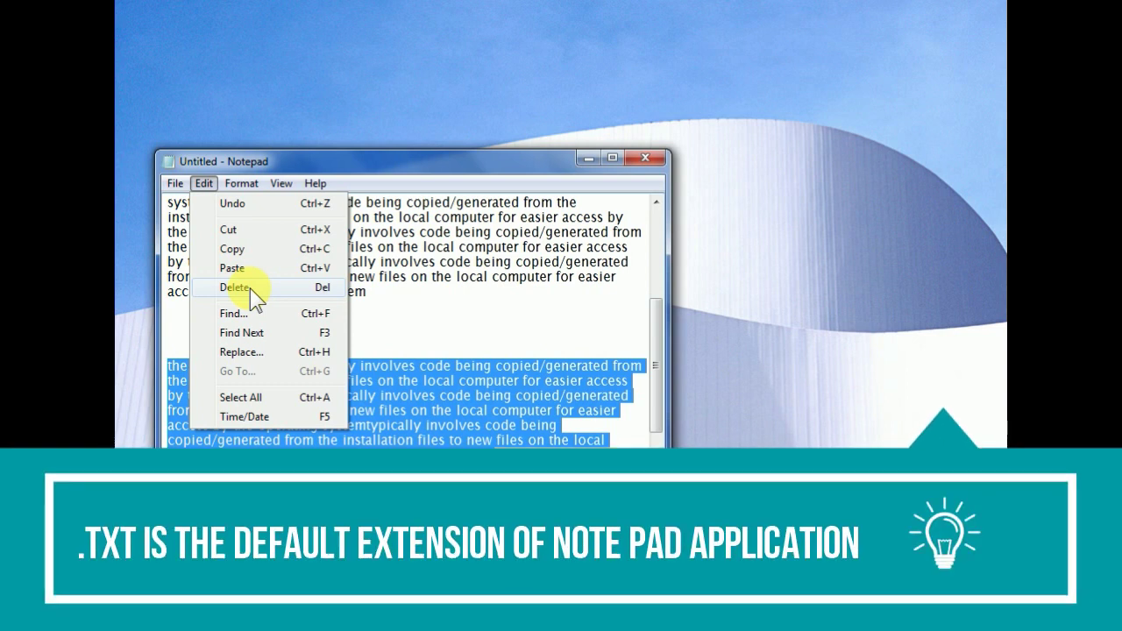
click(234, 287)
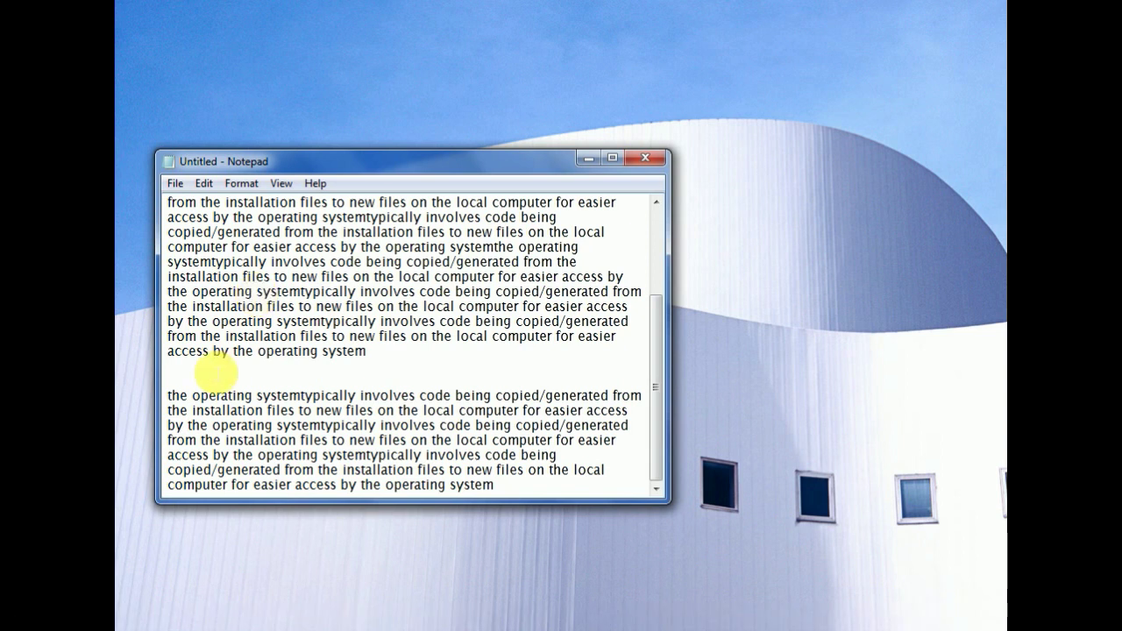
- Delete the last remaining text block below the long paragraph and remove one trailing blank line
click(172, 382)
drag(173, 382, 514, 493)
click(209, 184)
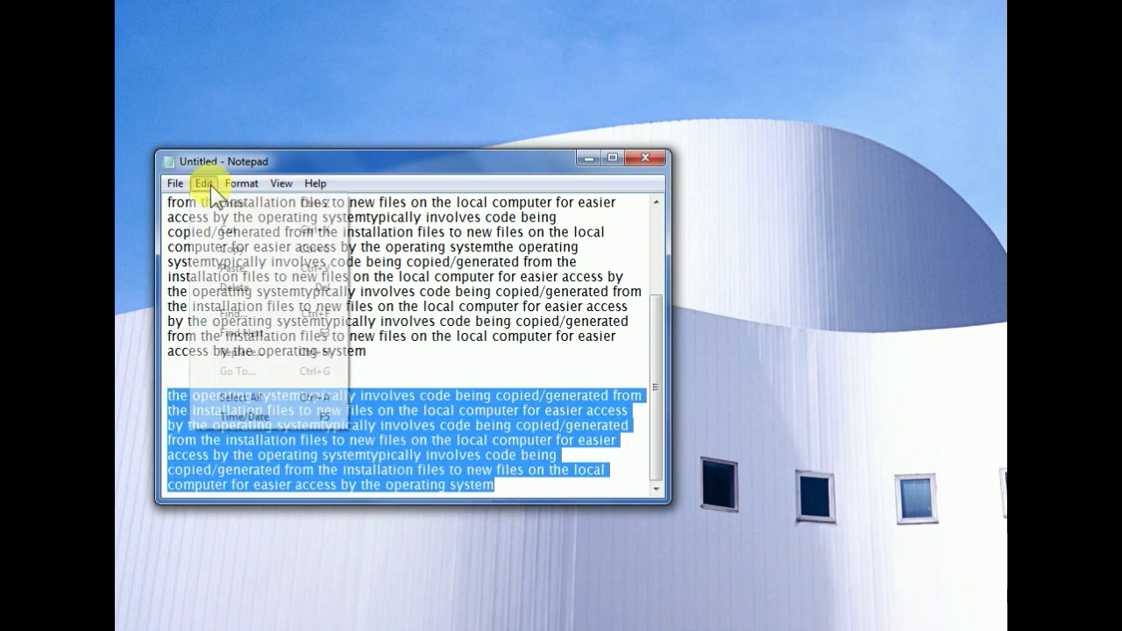
click(240, 289)
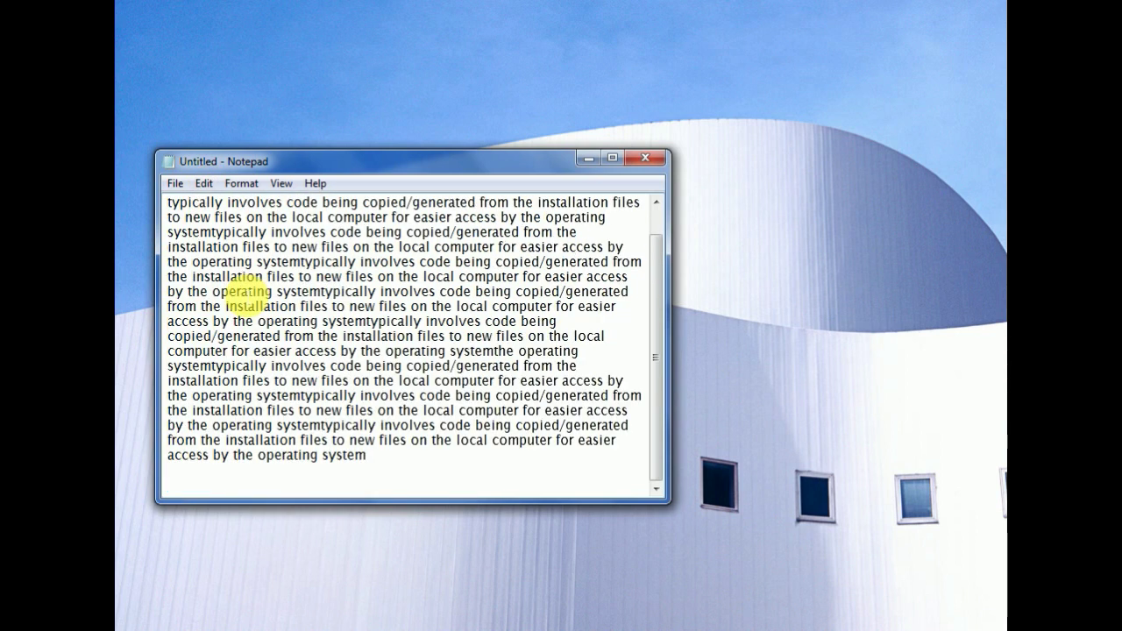
key(BackSpace)
- Select the word "is" after "plugins)," and search downward for "is" with case matching on
click(206, 184)
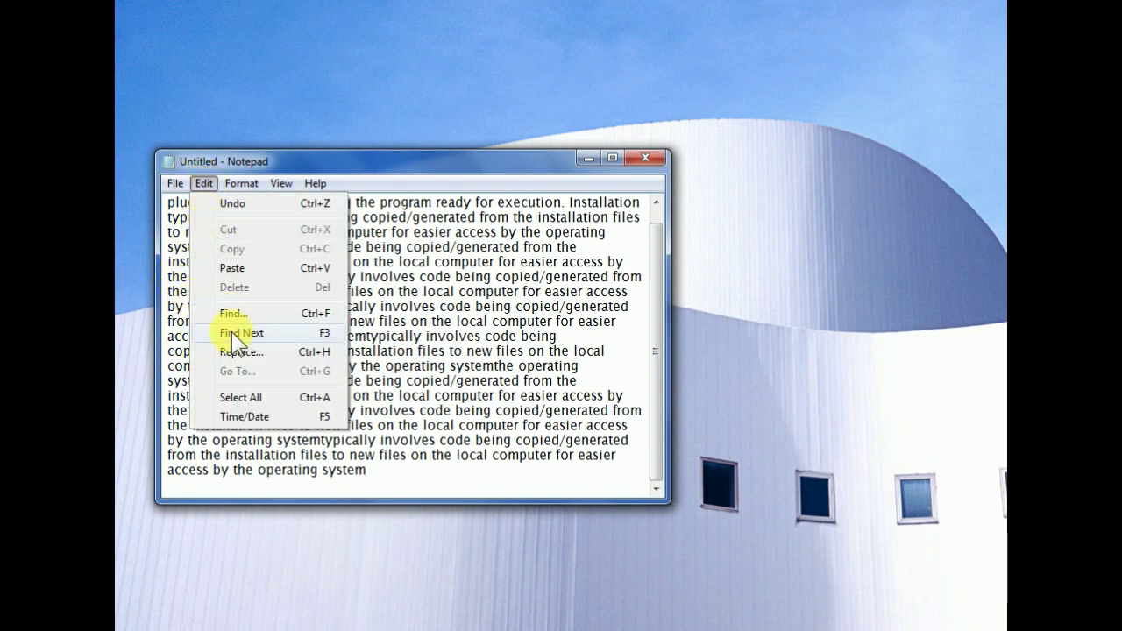
click(173, 215)
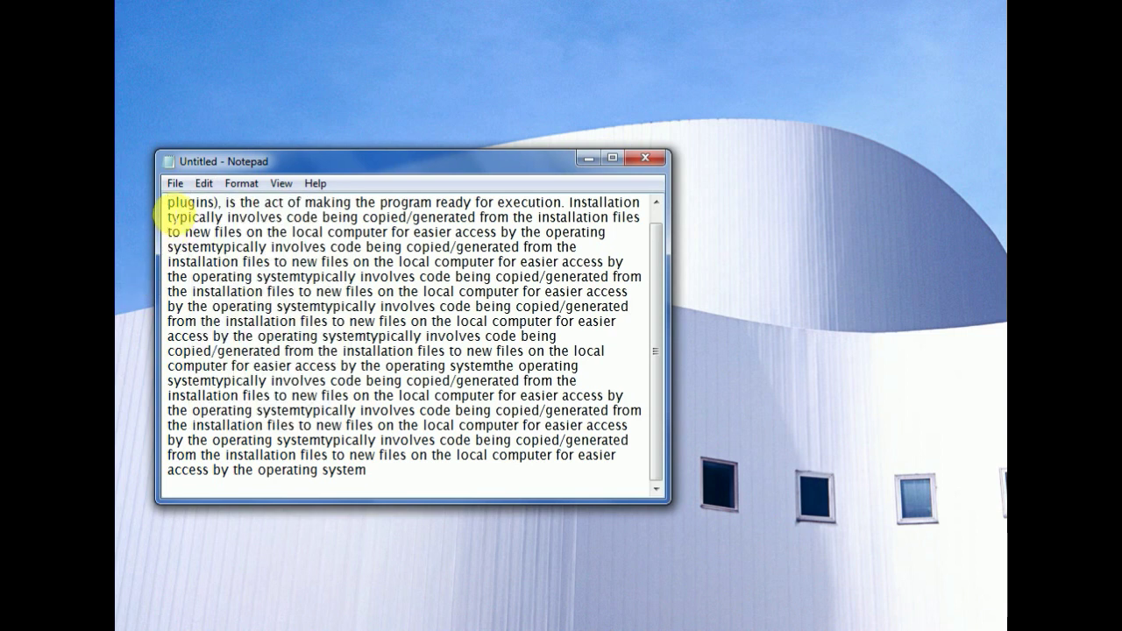
drag(225, 203, 236, 203)
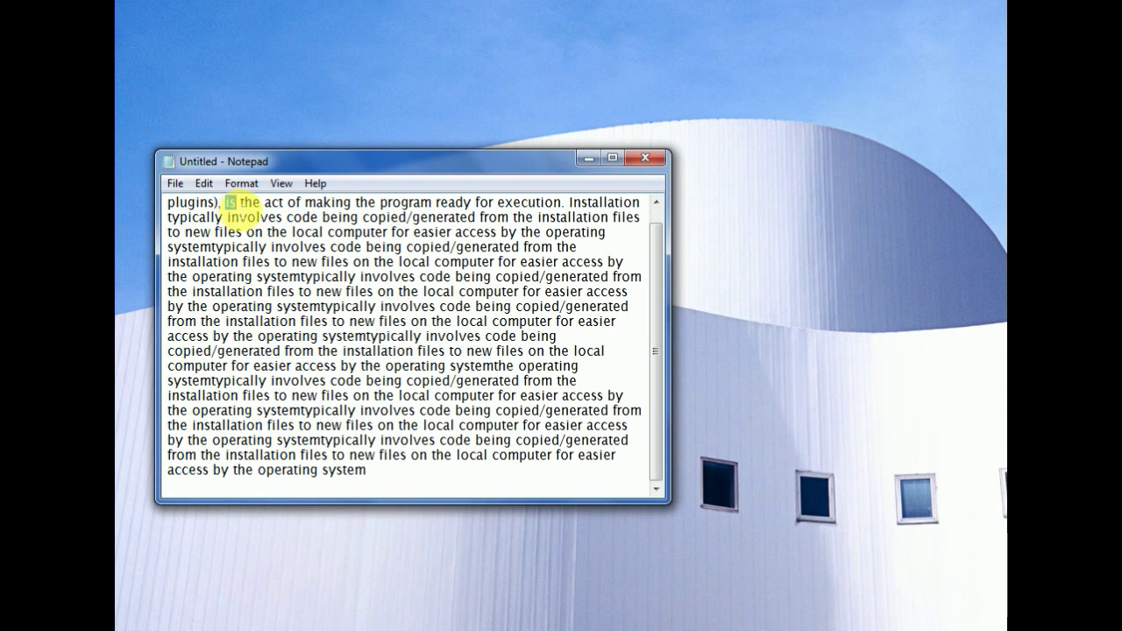
click(204, 185)
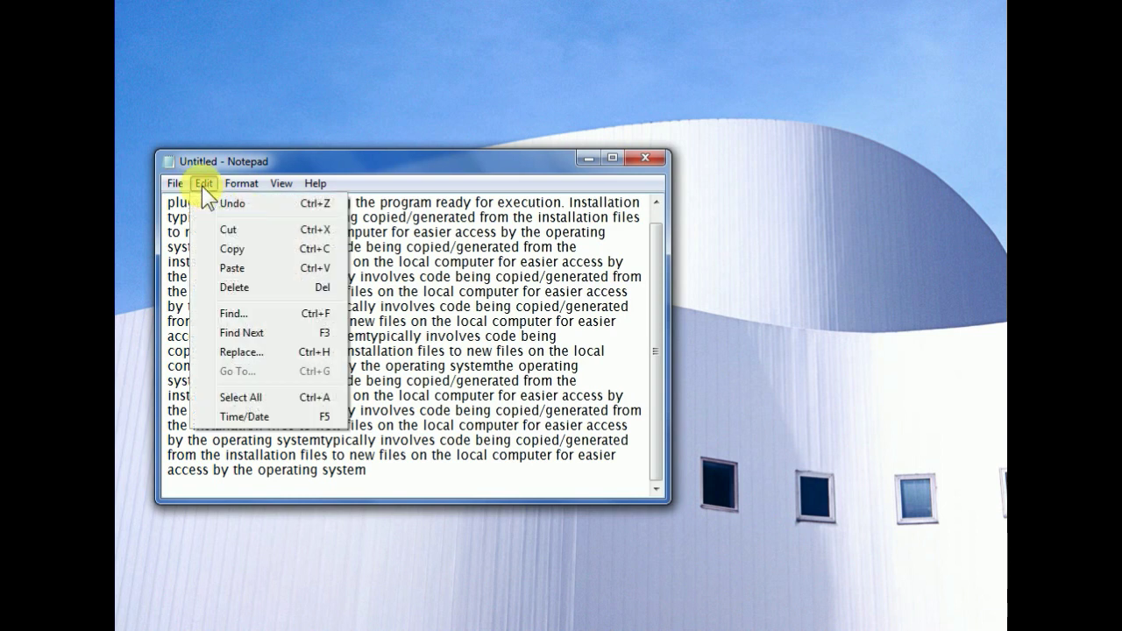
click(232, 313)
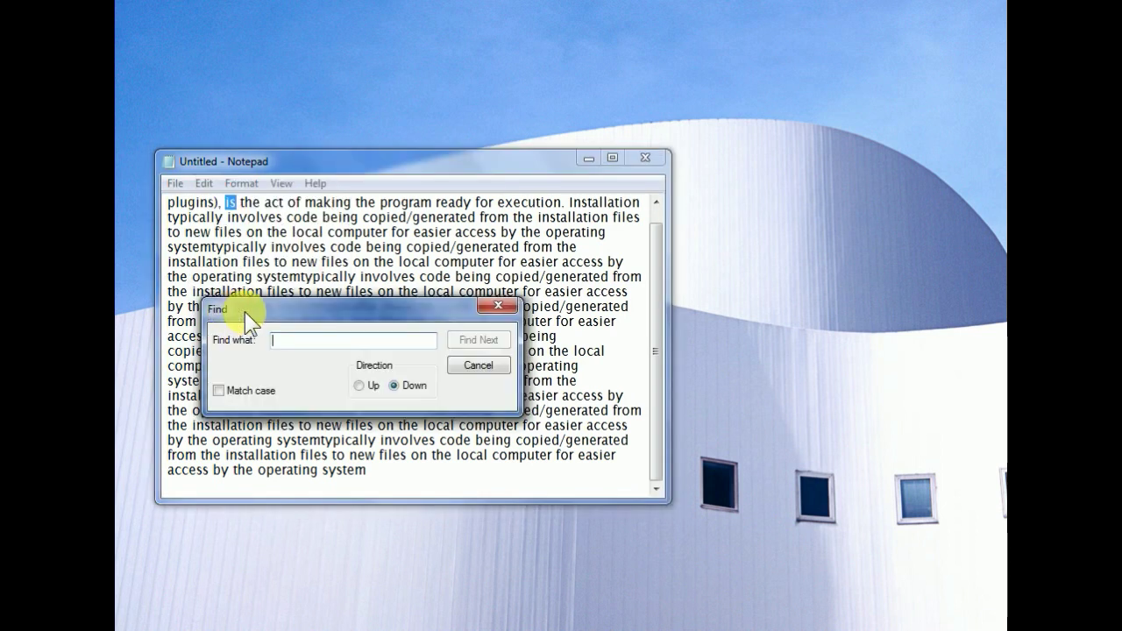
text(is)
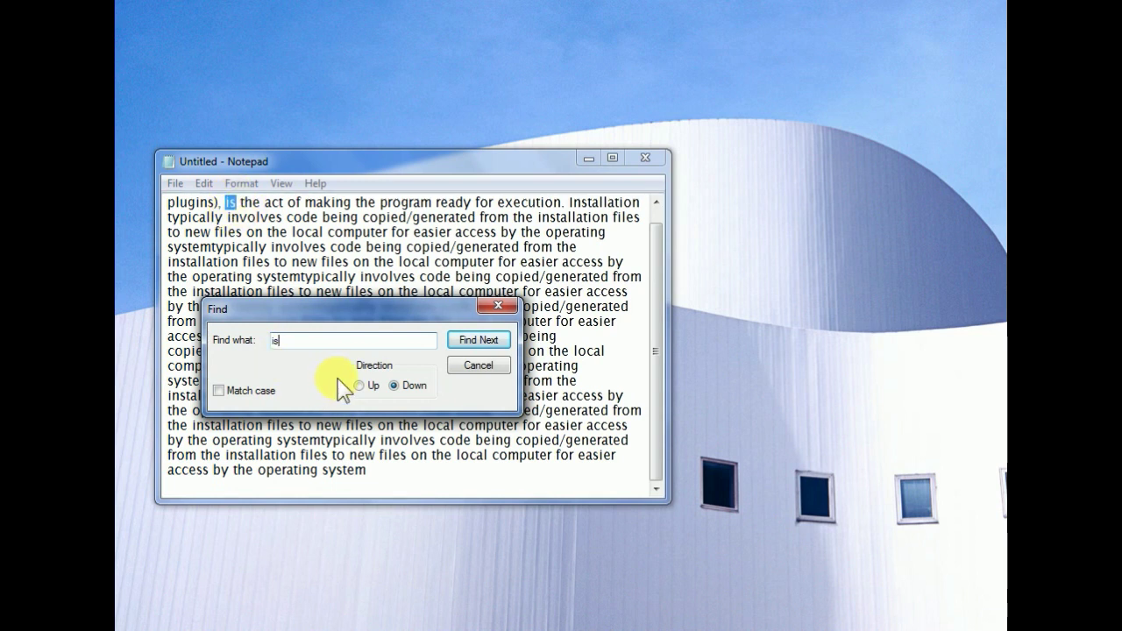
click(255, 392)
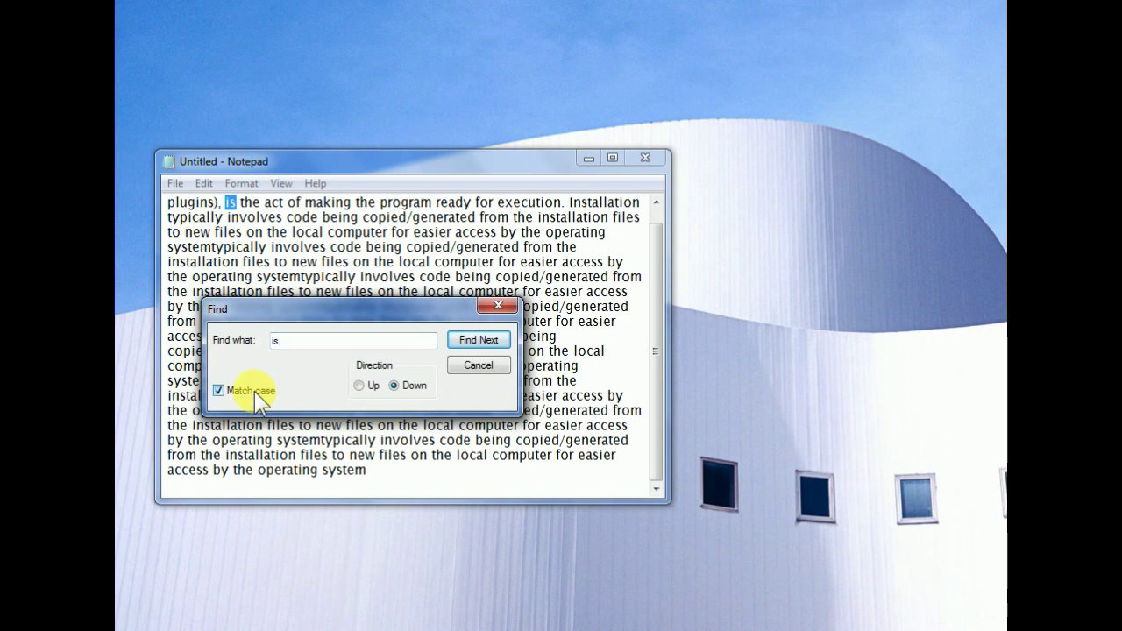
click(480, 339)
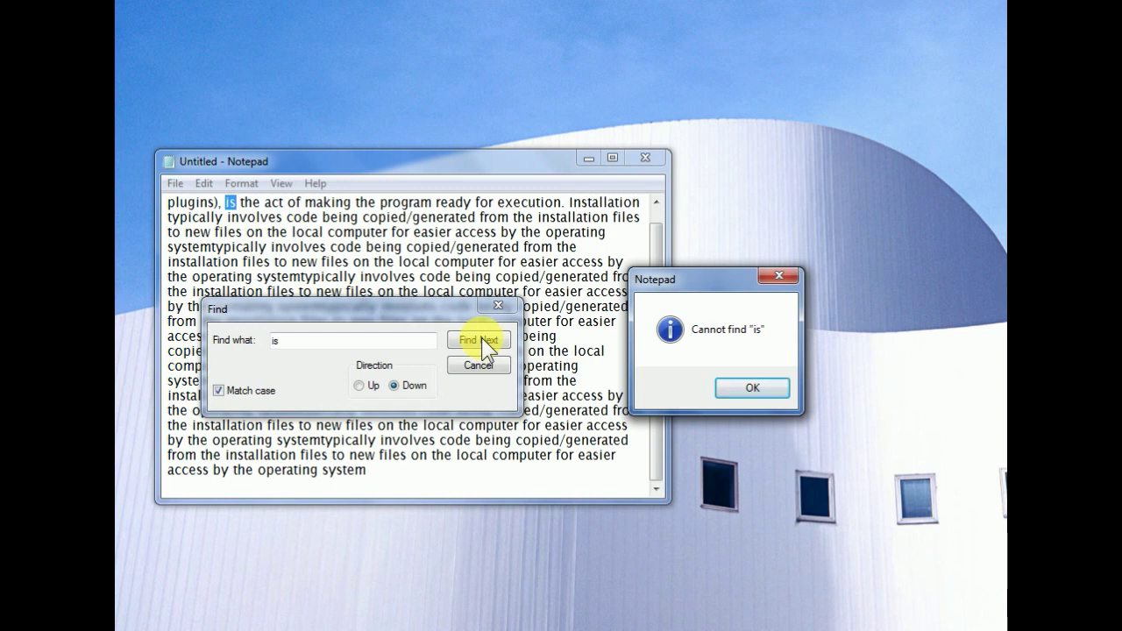
click(763, 391)
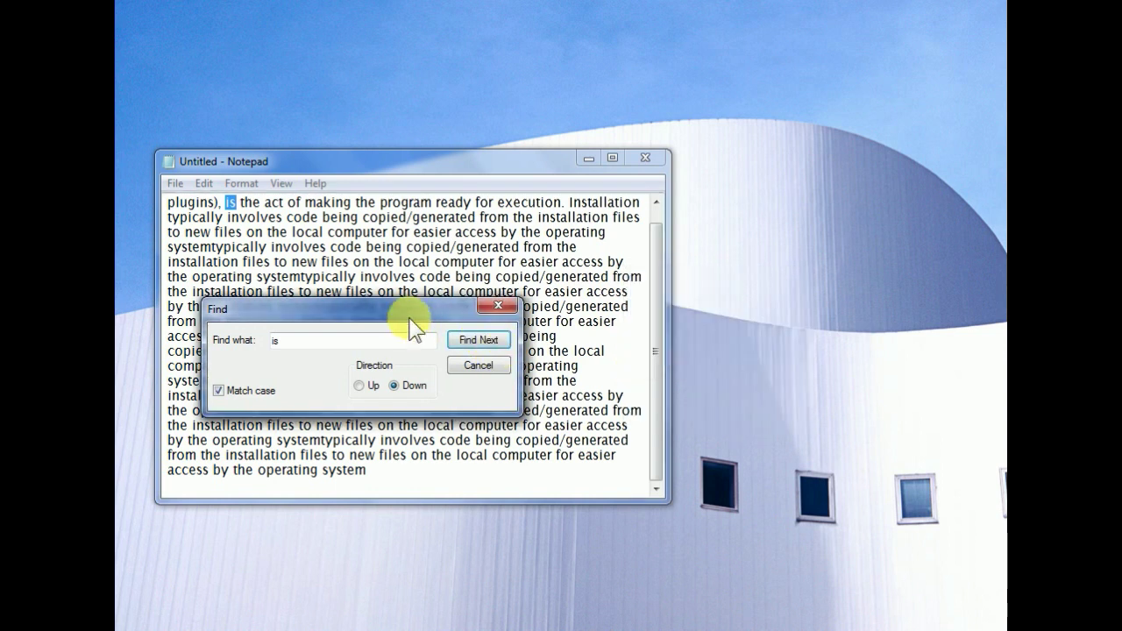
- Repeat the downward search for "is" with case matching off
mouse_move(410, 318)
mouse_down()
mouse_move(445, 403)
mouse_move(485, 449)
mouse_move(481, 472)
mouse_move(425, 431)
mouse_move(431, 317)
mouse_up()
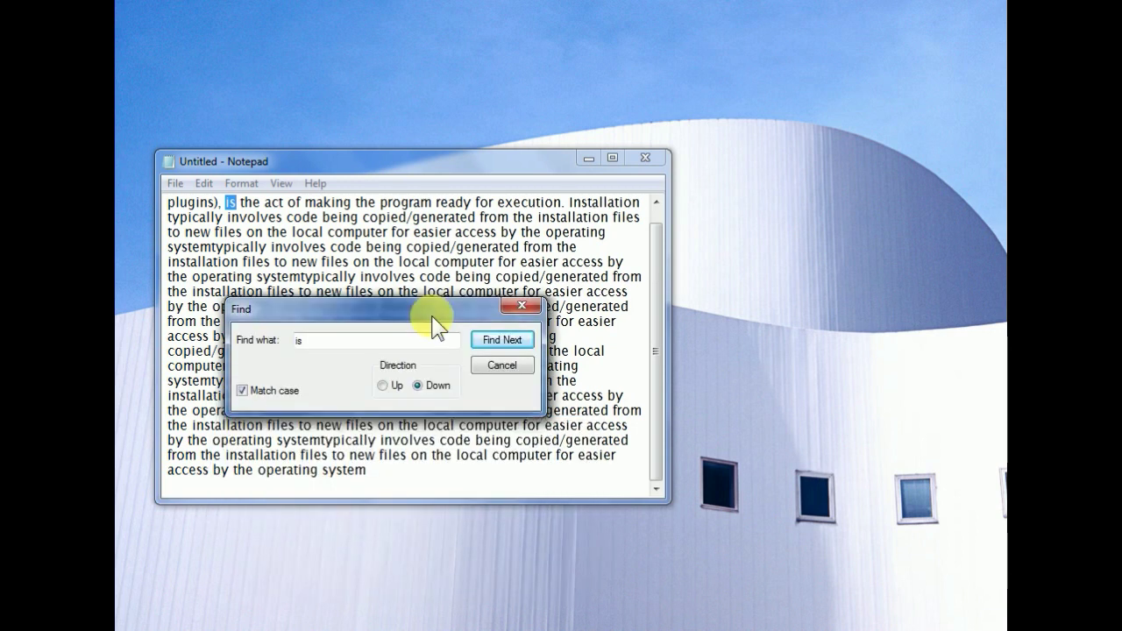
click(242, 390)
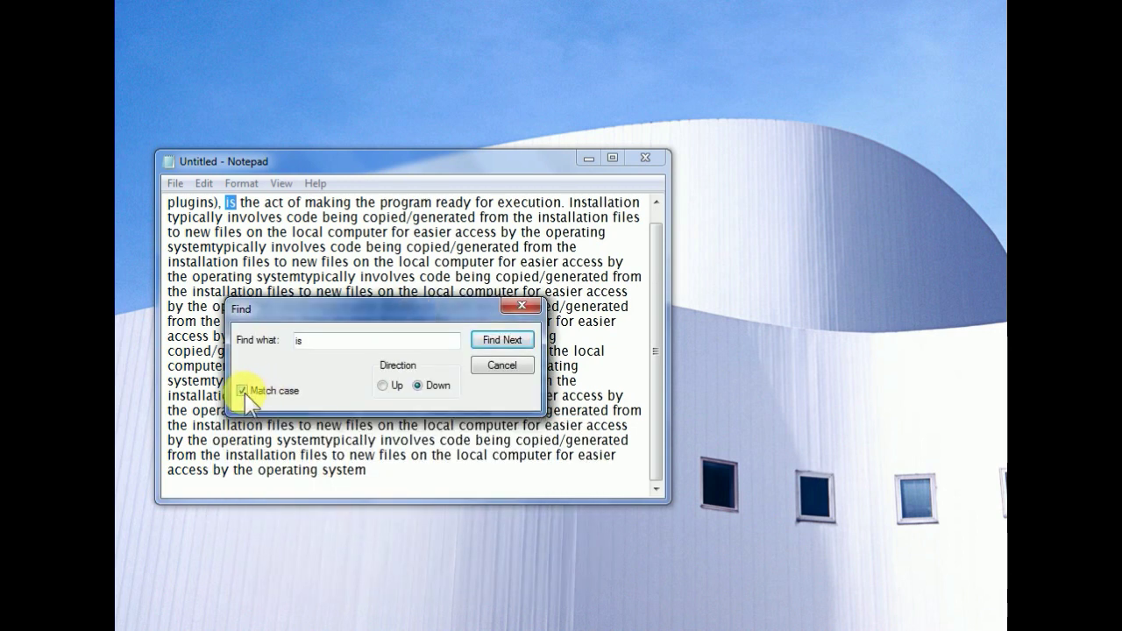
click(502, 342)
click(745, 390)
- Search downward for "the" with case matching on and step through its first four occurrences
click(344, 340)
drag(345, 341, 298, 341)
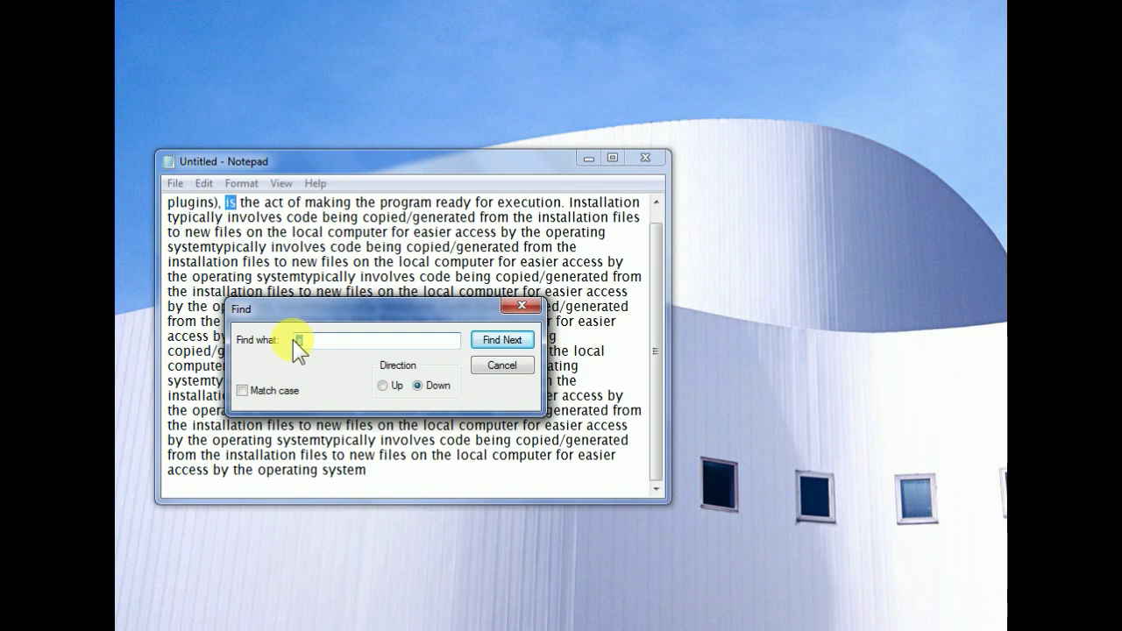
text(the)
click(242, 391)
click(493, 338)
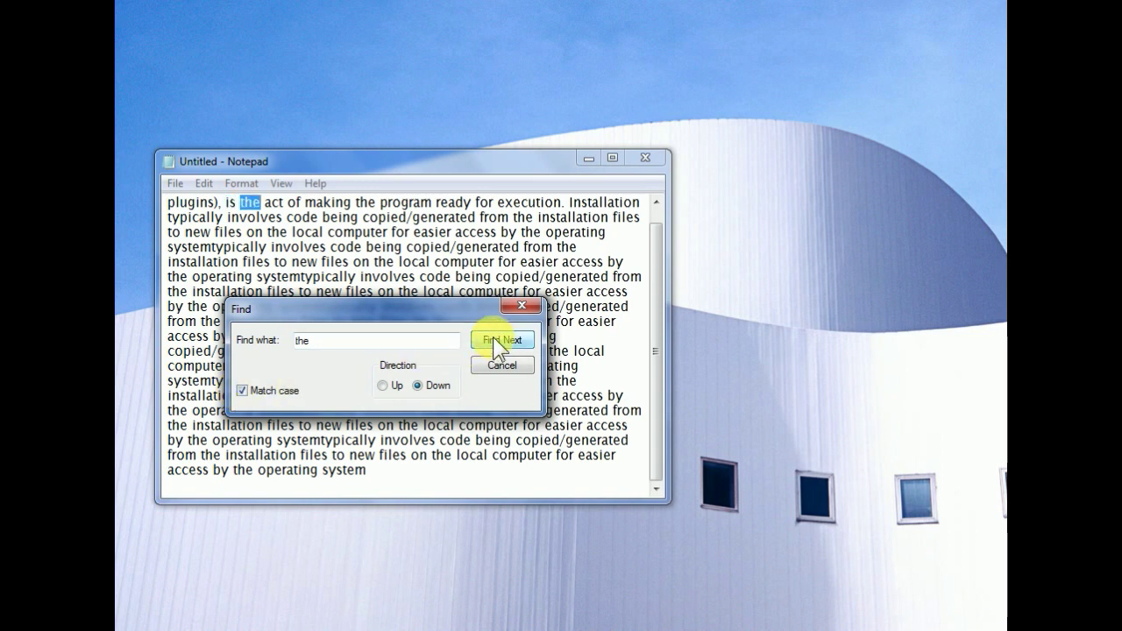
click(492, 339)
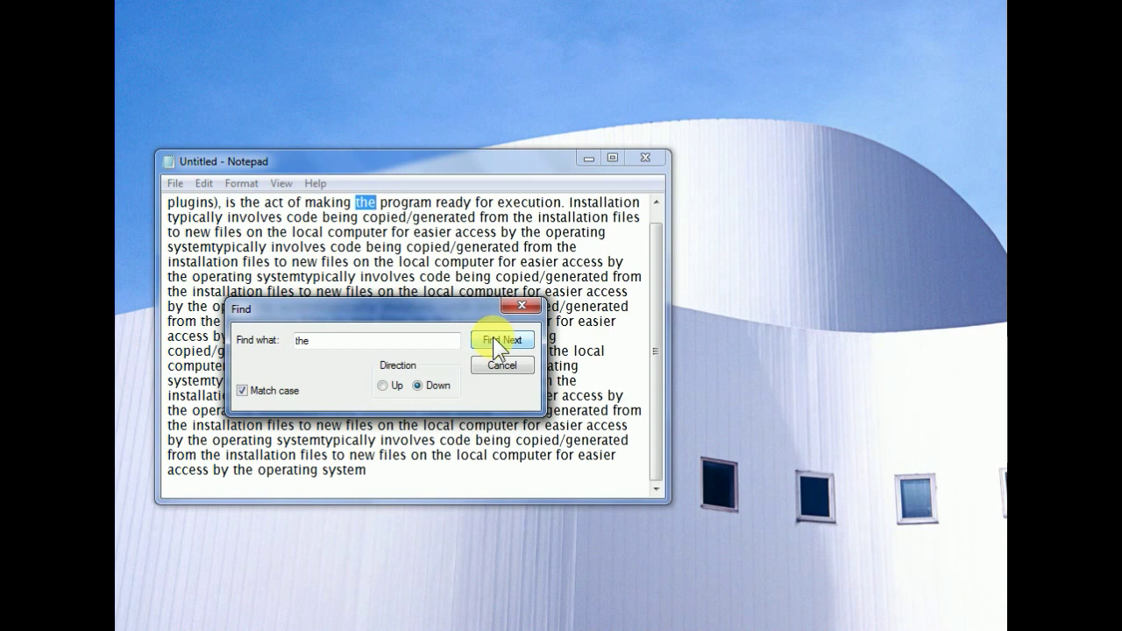
click(492, 338)
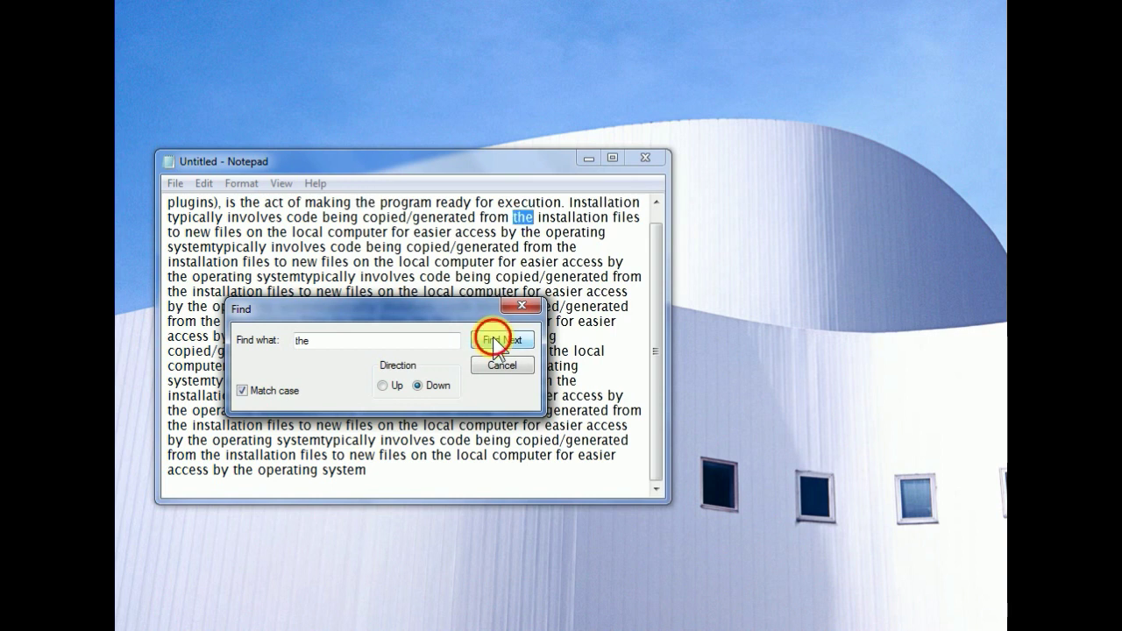
click(493, 338)
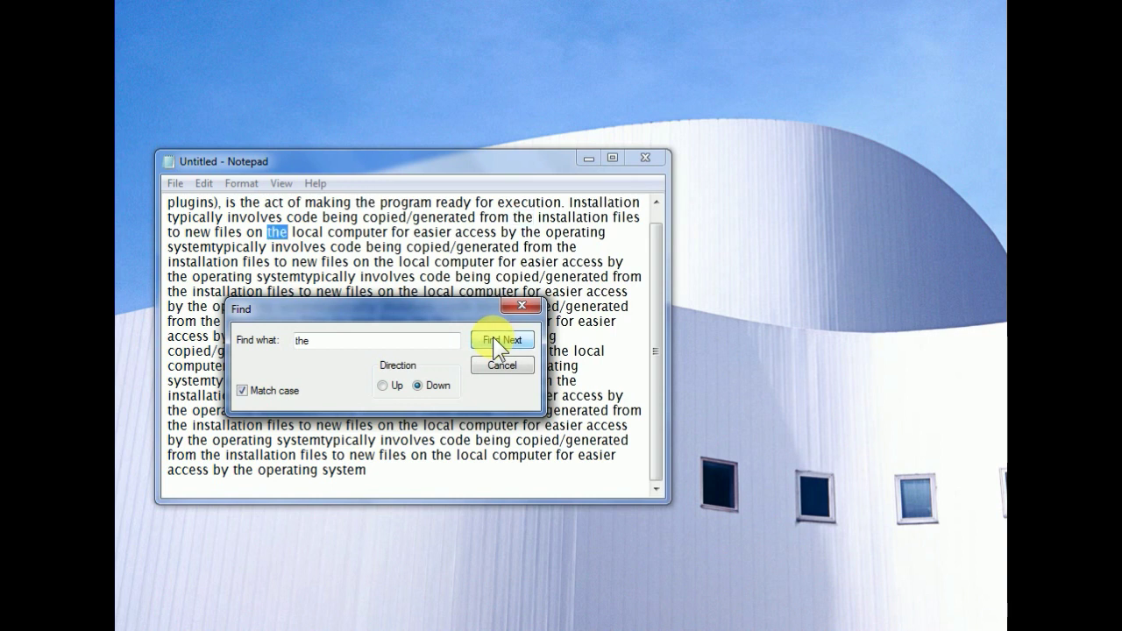
- Move the Find dialog clear of the text and step through every remaining occurrence of "the" to the document's end
drag(449, 310, 641, 498)
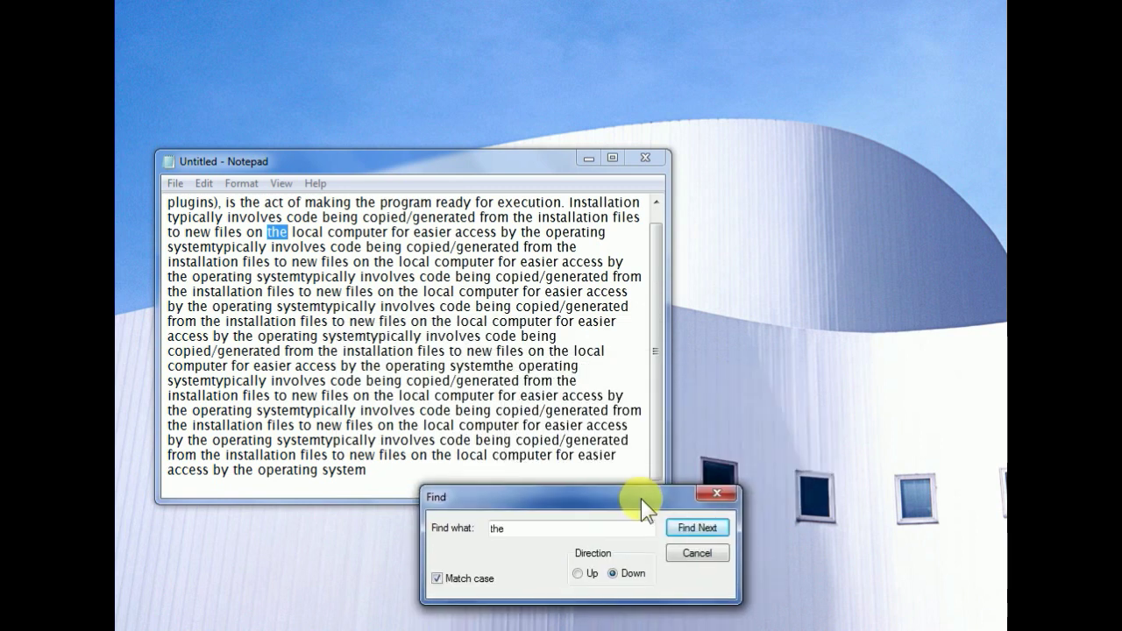
click(688, 529)
click(688, 529)
click(688, 529)
click(688, 530)
click(688, 530)
click(688, 529)
click(688, 529)
click(688, 529)
click(688, 529)
click(688, 529)
click(688, 530)
click(688, 529)
click(688, 529)
click(688, 530)
click(688, 529)
click(687, 529)
click(688, 529)
click(688, 530)
click(688, 529)
click(688, 529)
click(688, 529)
click(687, 529)
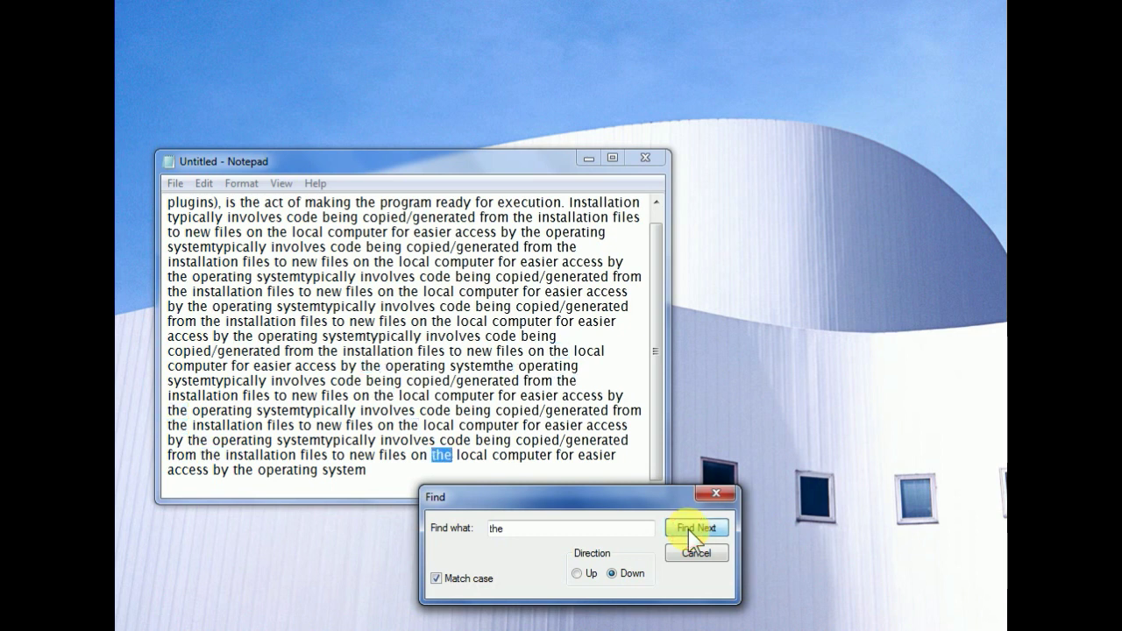
click(688, 529)
click(688, 529)
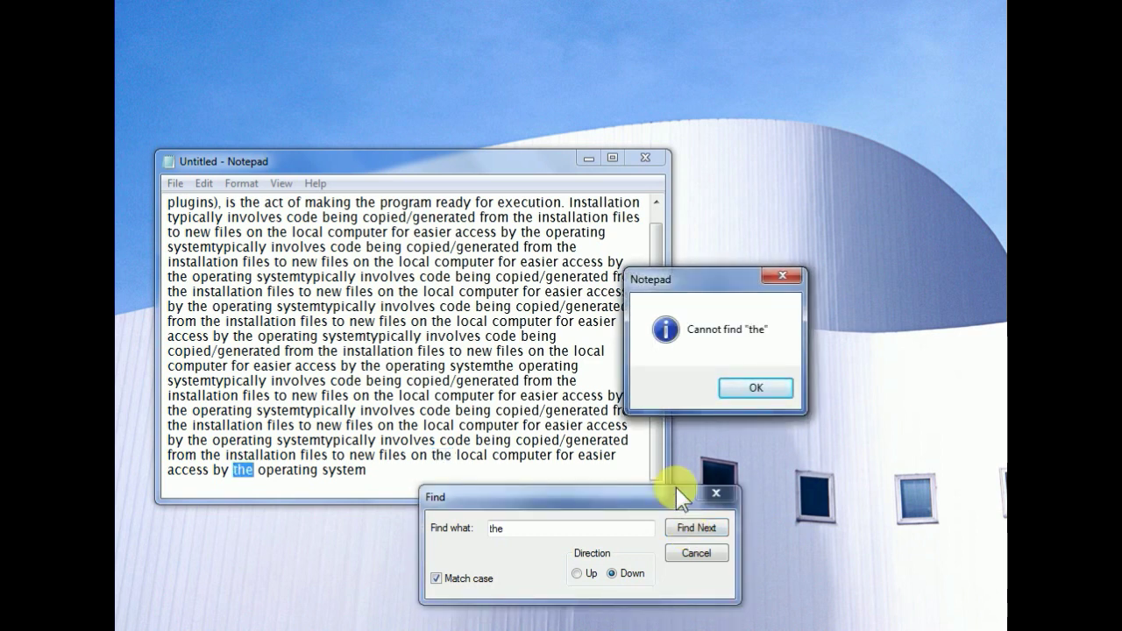
click(751, 391)
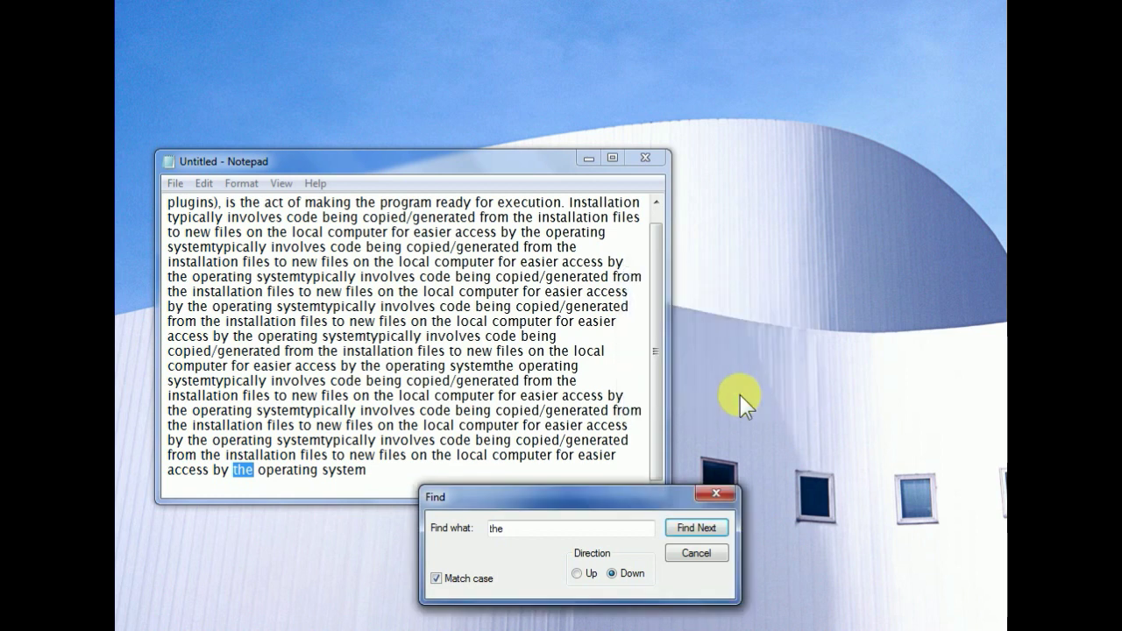
- Search upward through several occurrences of "the" and close the Find dialog
click(577, 574)
click(668, 529)
click(670, 529)
click(671, 528)
click(672, 529)
click(673, 529)
click(675, 528)
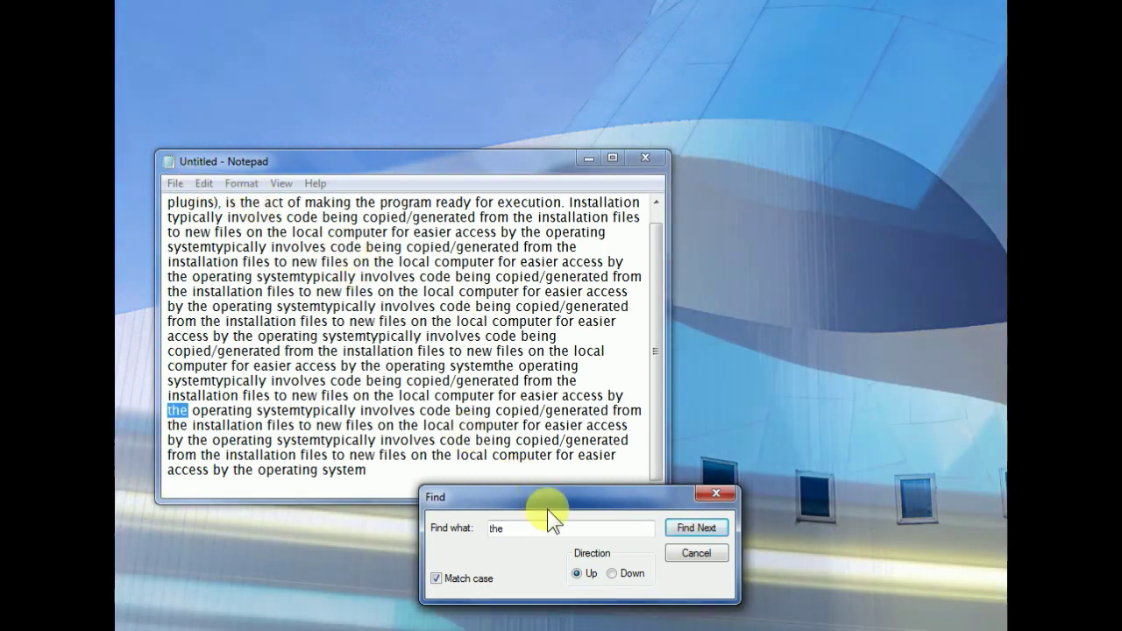
click(696, 553)
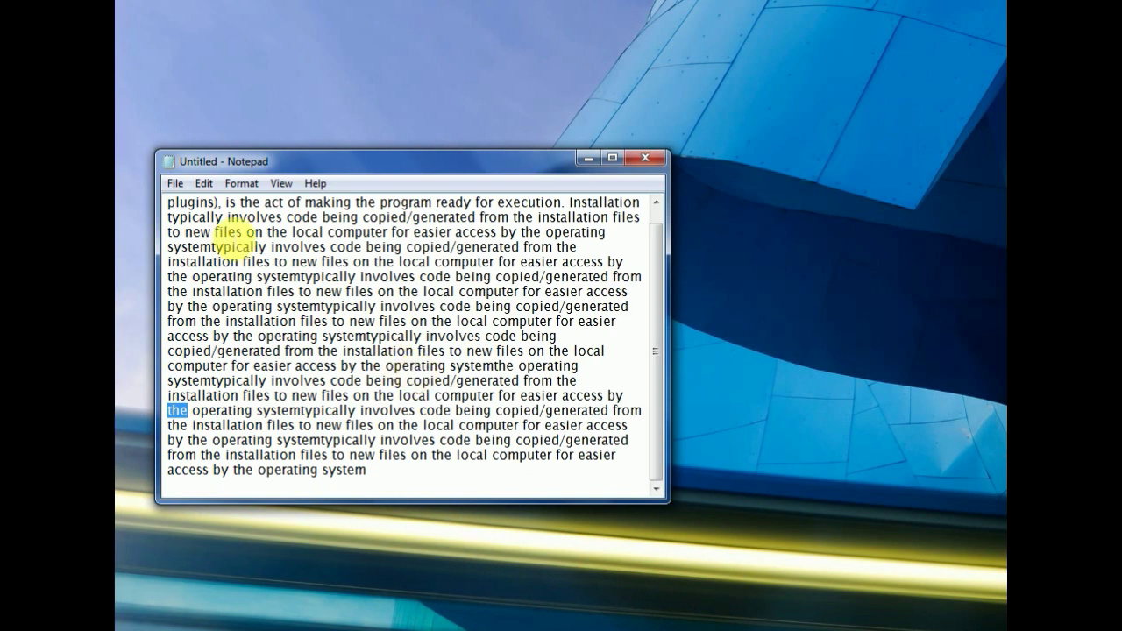
- Place the cursor before the first visible "the" and set up a replacement of "the" with "Specialize Tutorial"
click(222, 203)
text(,)
click(204, 184)
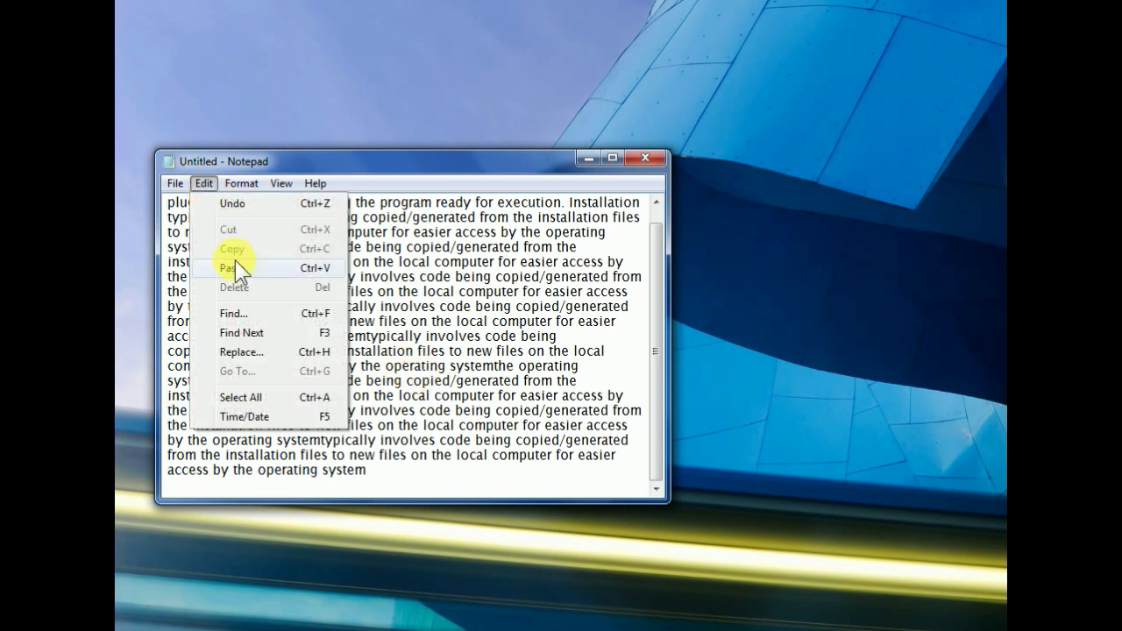
click(238, 351)
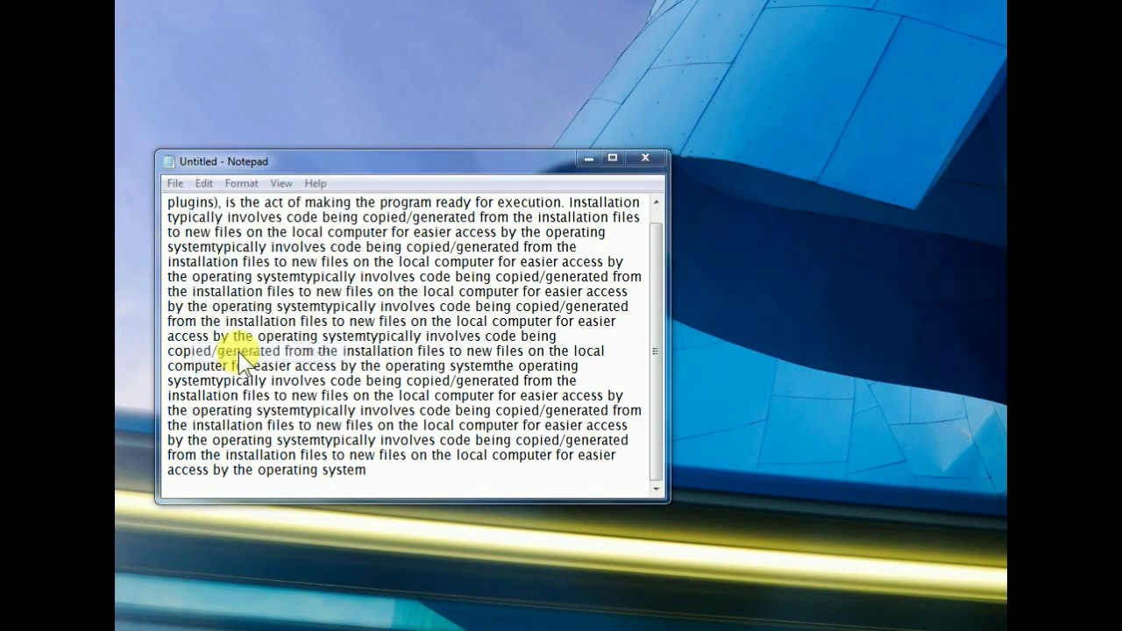
drag(363, 296, 368, 299)
click(355, 347)
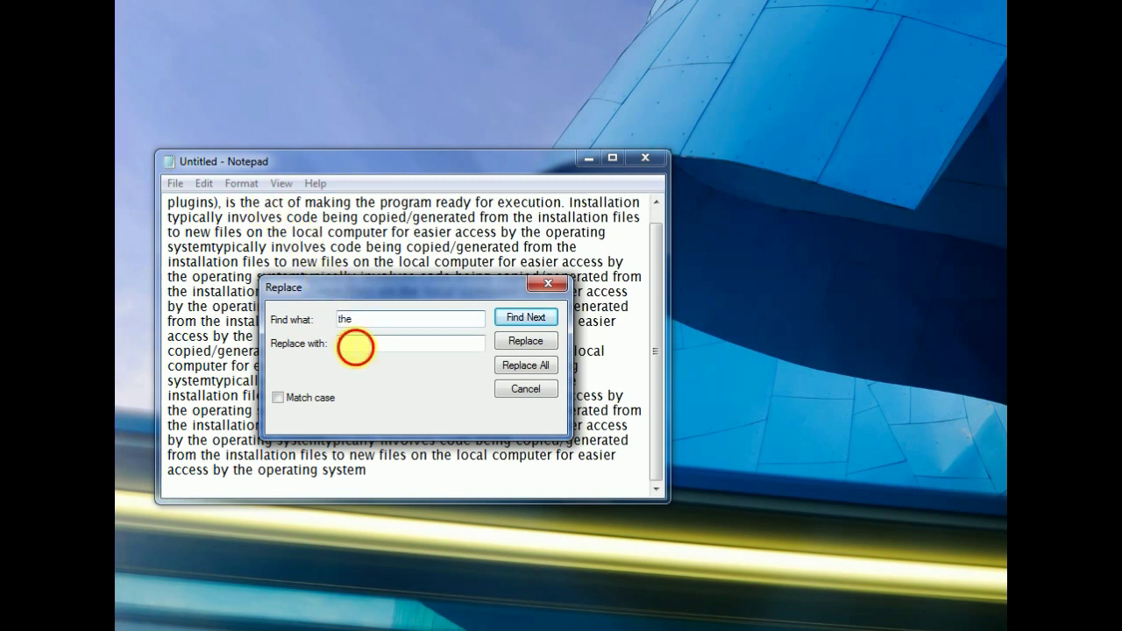
text(Specialize Tutorial)
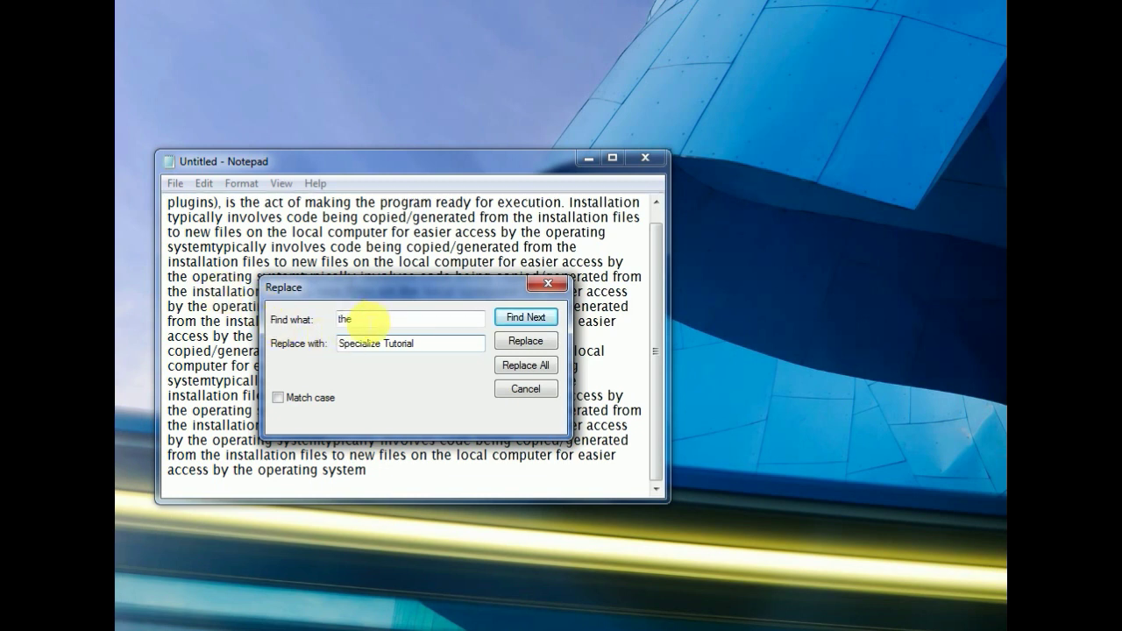
- Replace the first found "the" with "Specialize Tutorial", skip the following occurrence and replace the one after it
click(523, 323)
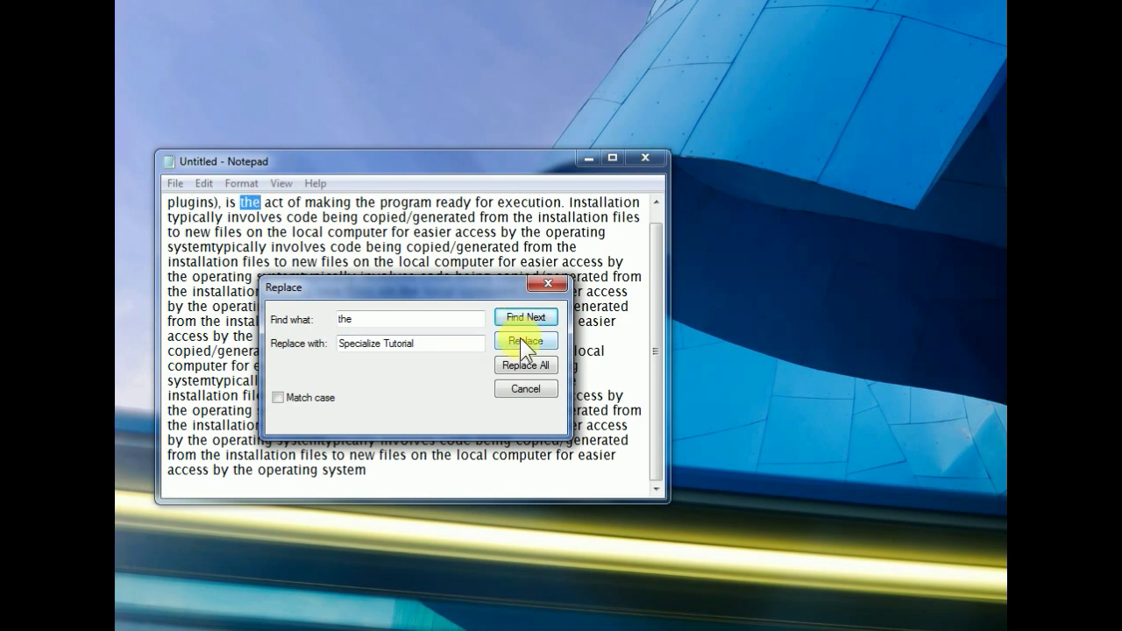
click(523, 341)
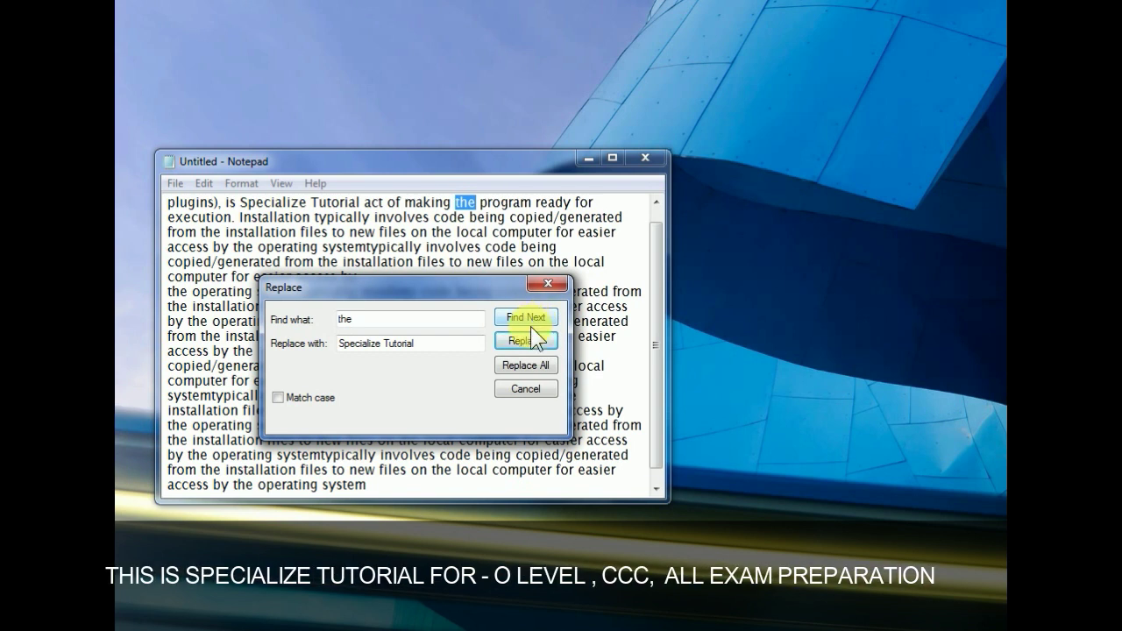
click(525, 319)
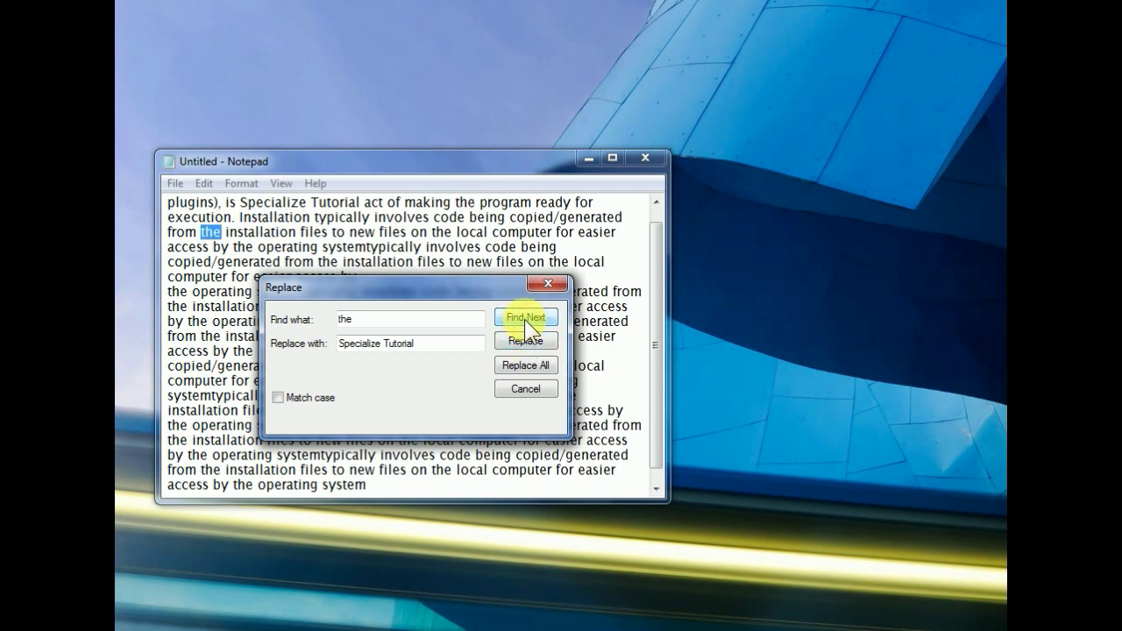
click(526, 341)
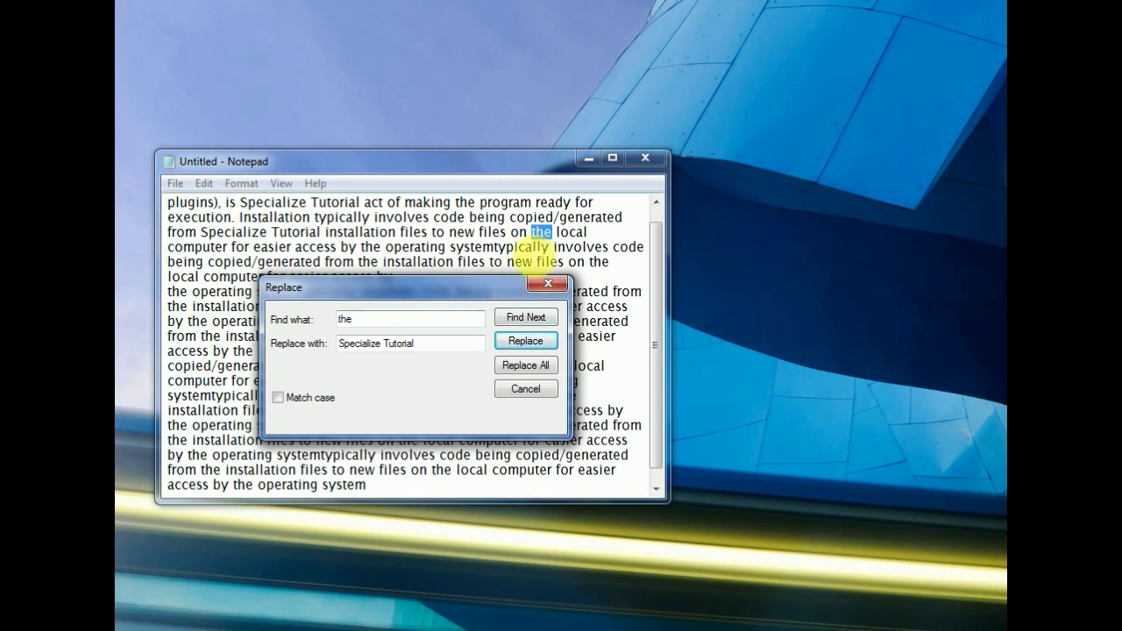
- Move the Replace dialog clear of the text, replace the current match, and replace all remaining occurrences of "the"
drag(481, 286, 506, 348)
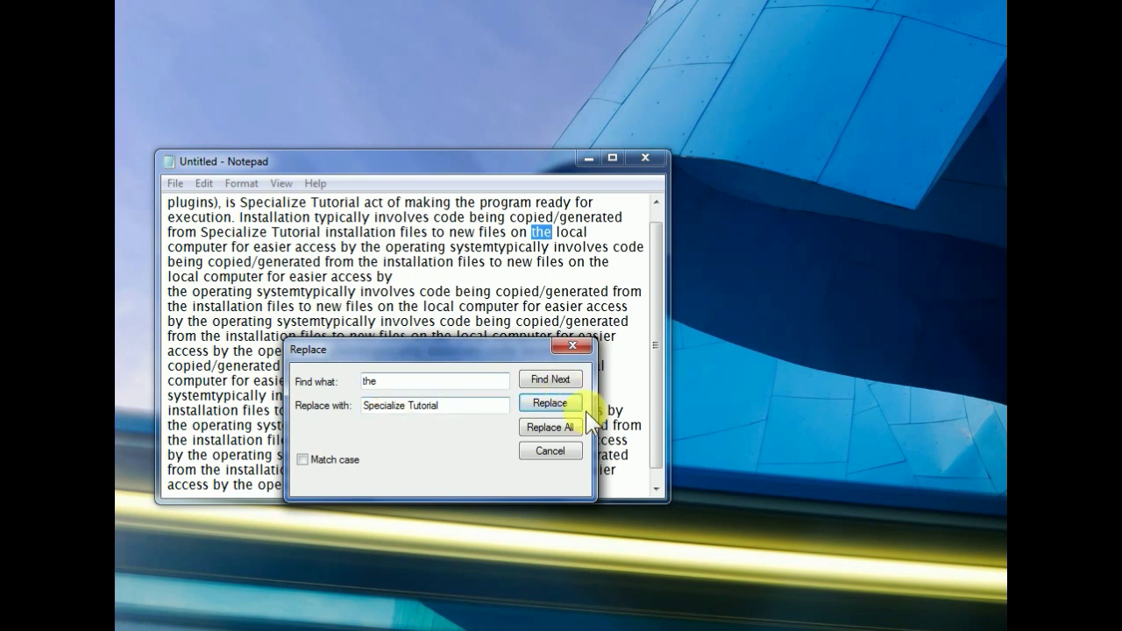
click(560, 404)
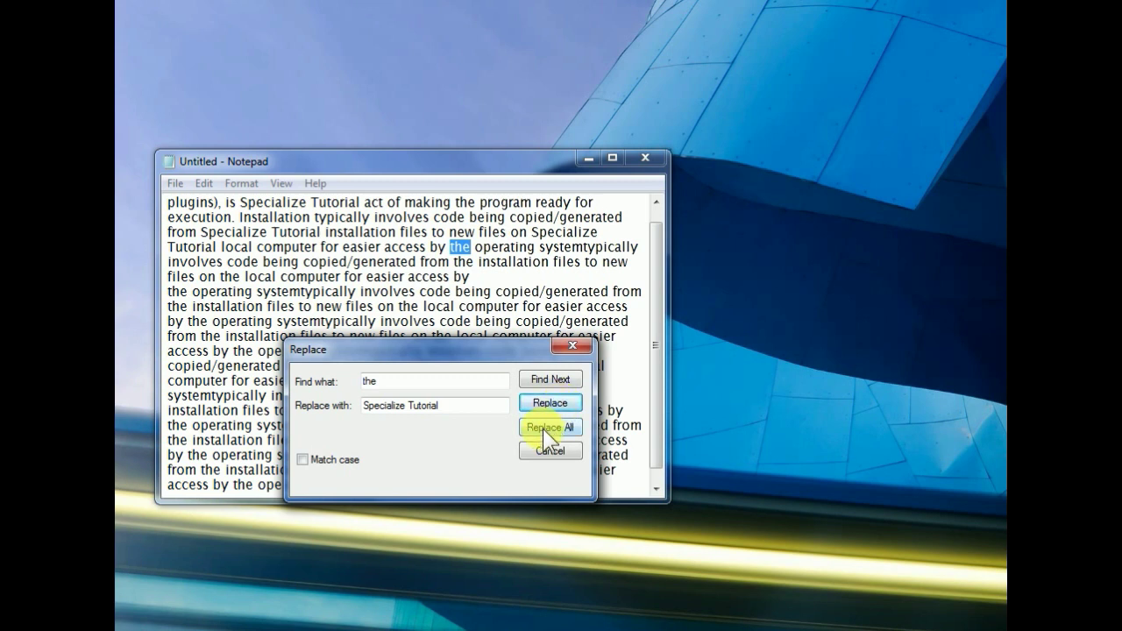
click(542, 429)
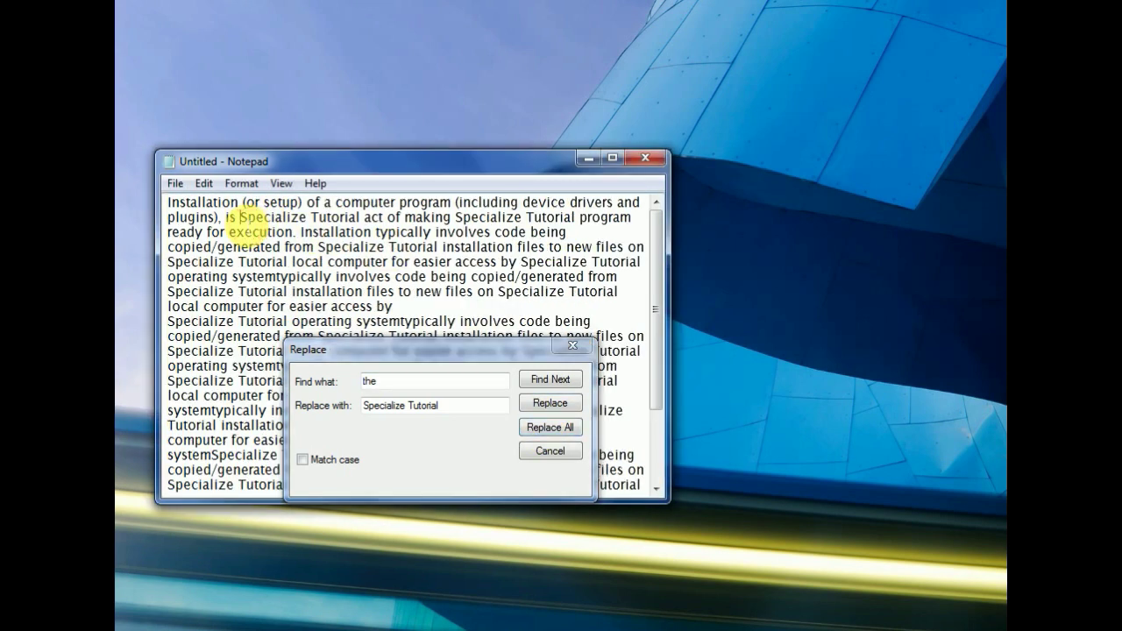
- Replace every "Specialize Tutorial" in the document with "The", reusing the former replacement text as the search term
click(445, 407)
drag(445, 408, 347, 406)
key(ctrl+c)
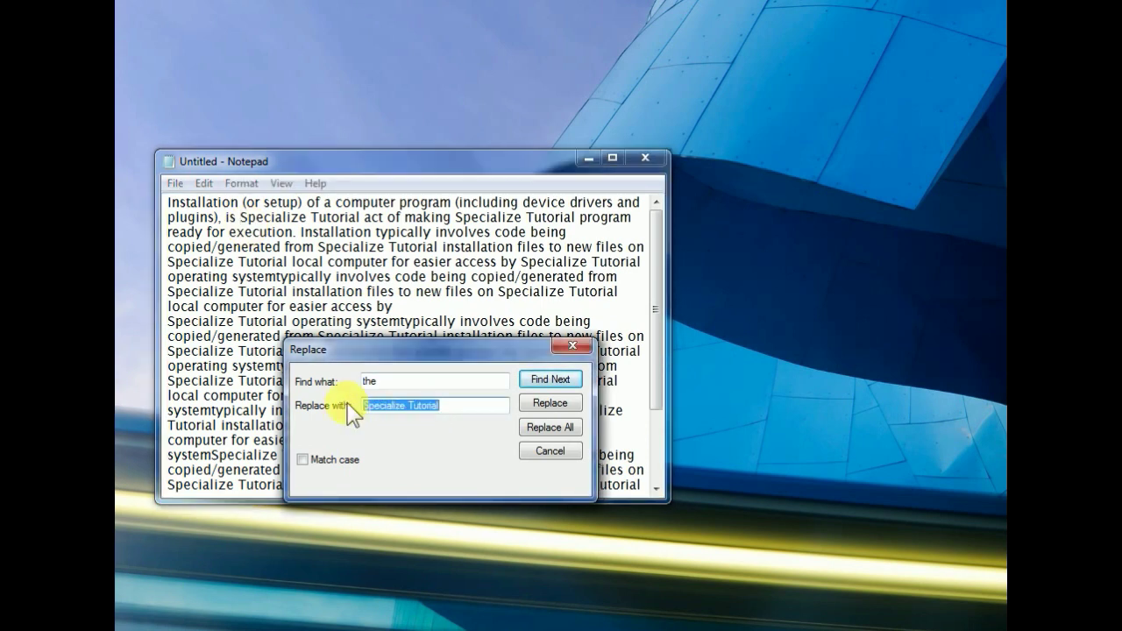
key(BackSpace)
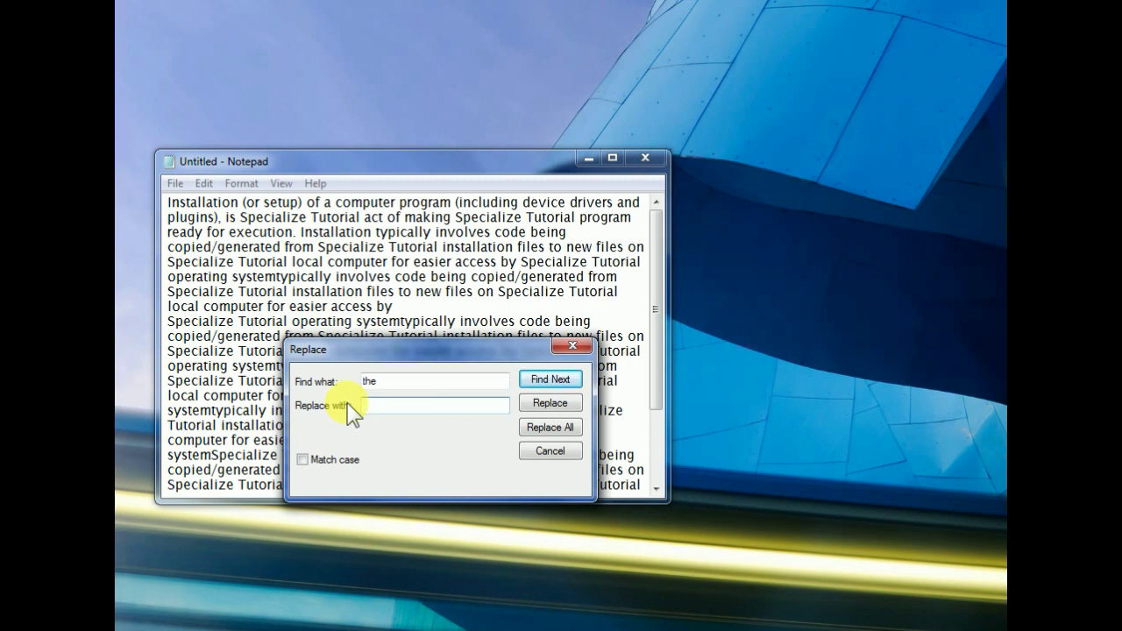
drag(396, 381, 355, 395)
key(ctrl+v)
click(381, 408)
text(The)
click(552, 430)
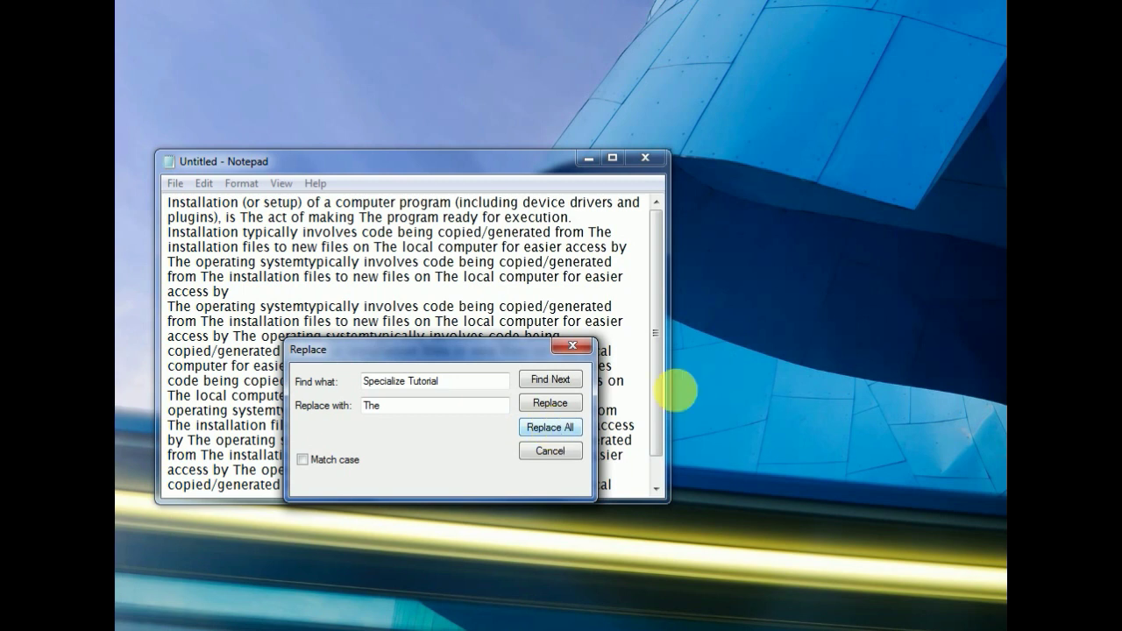
- Review the search and replacement terms and close the Replace dialog
mouse_move(656, 386)
mouse_down()
mouse_move(657, 418)
mouse_move(656, 371)
mouse_up()
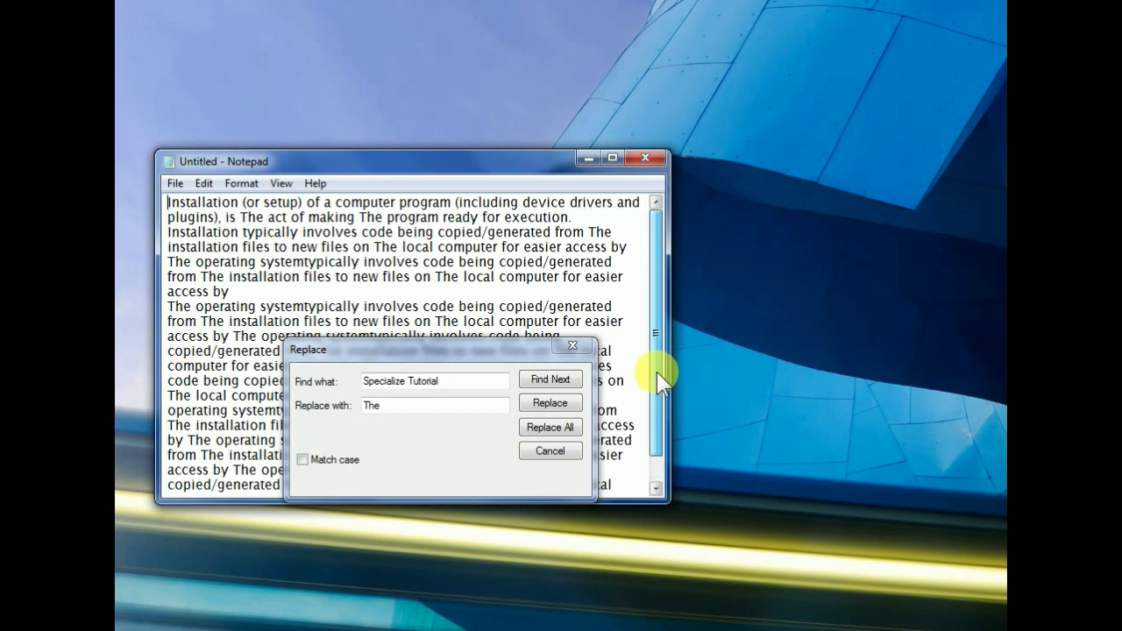
click(409, 380)
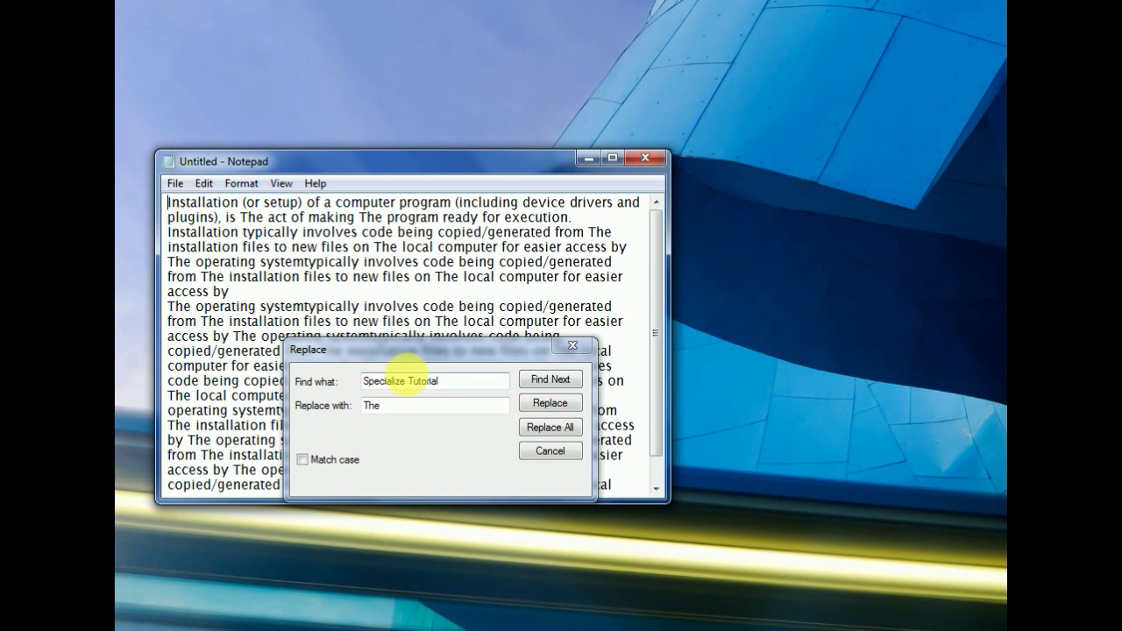
click(386, 409)
drag(385, 407, 355, 407)
click(460, 380)
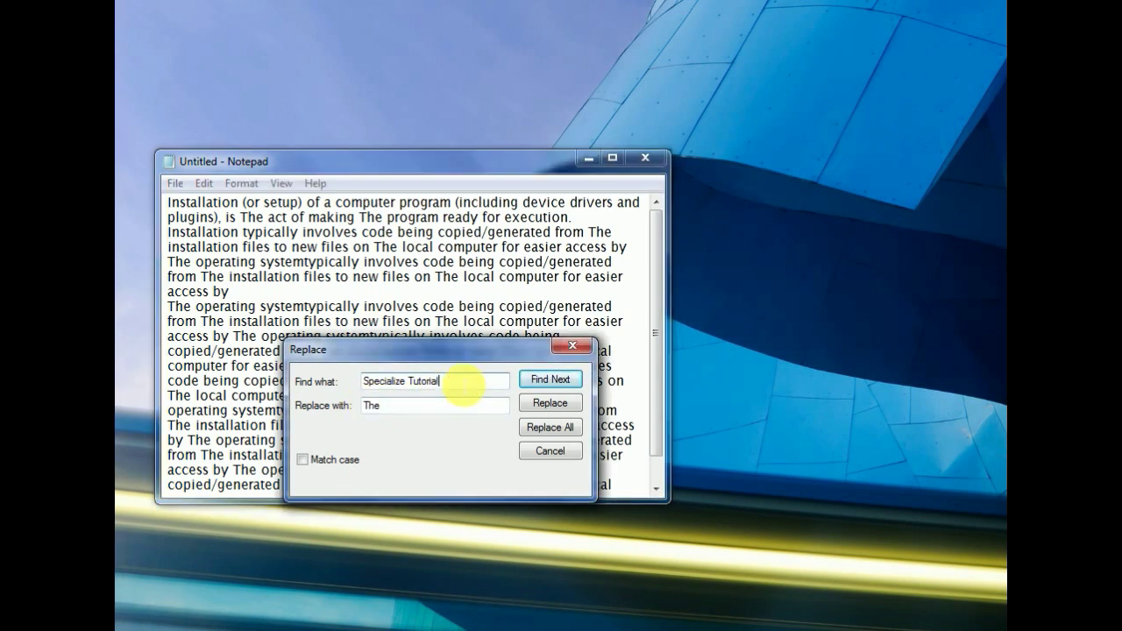
drag(438, 380, 358, 408)
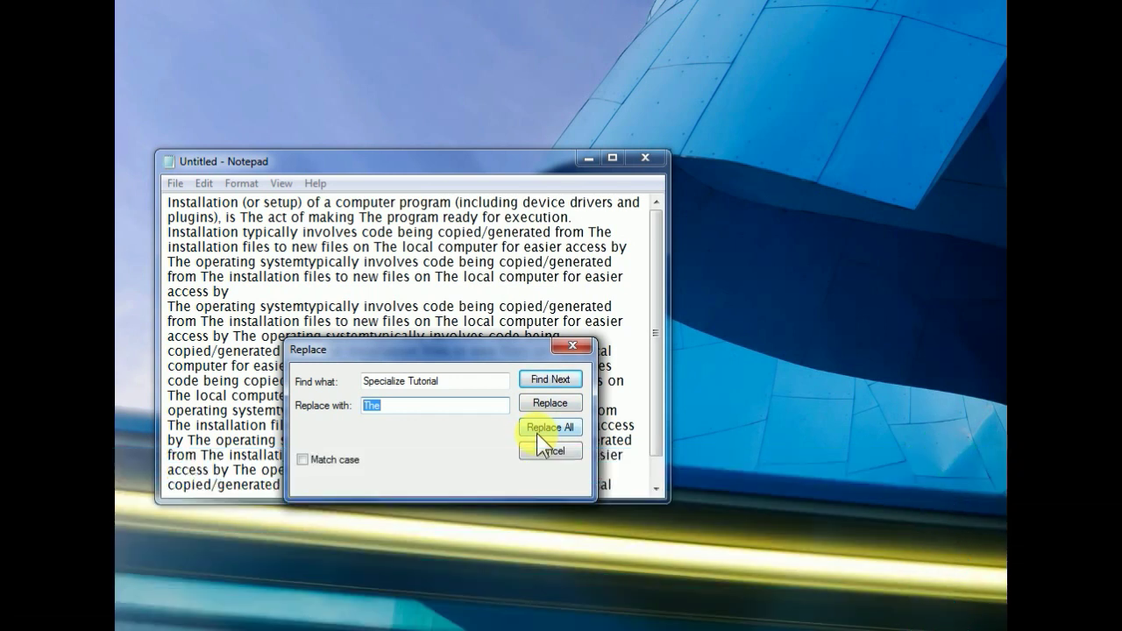
click(547, 449)
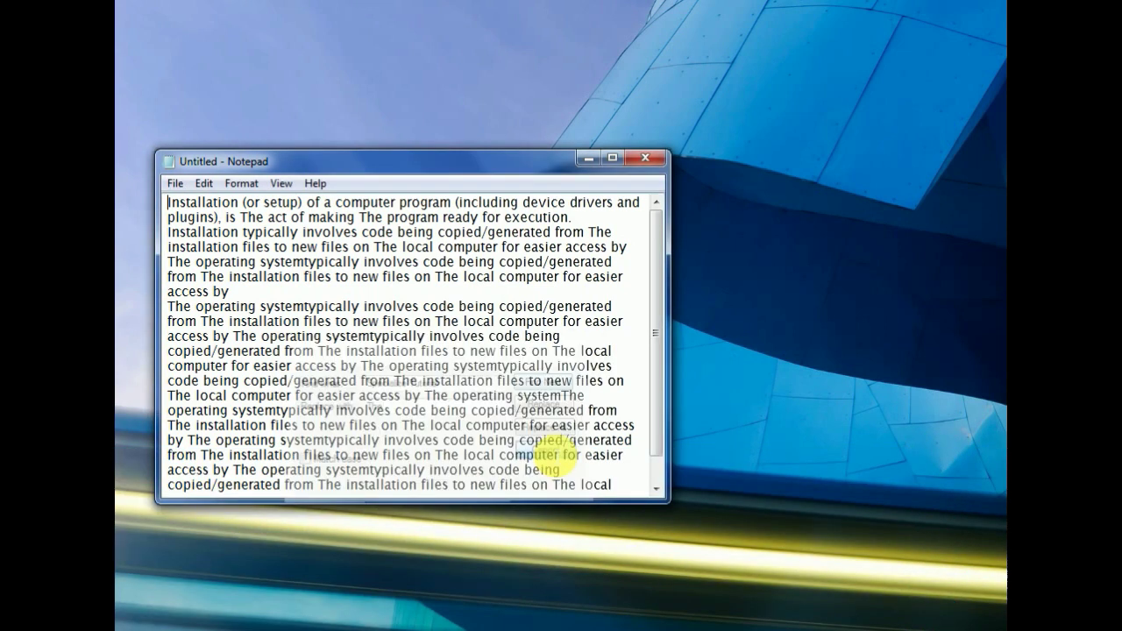
- Select a passage in the middle of the text, clear that selection, and select the entire document
click(212, 187)
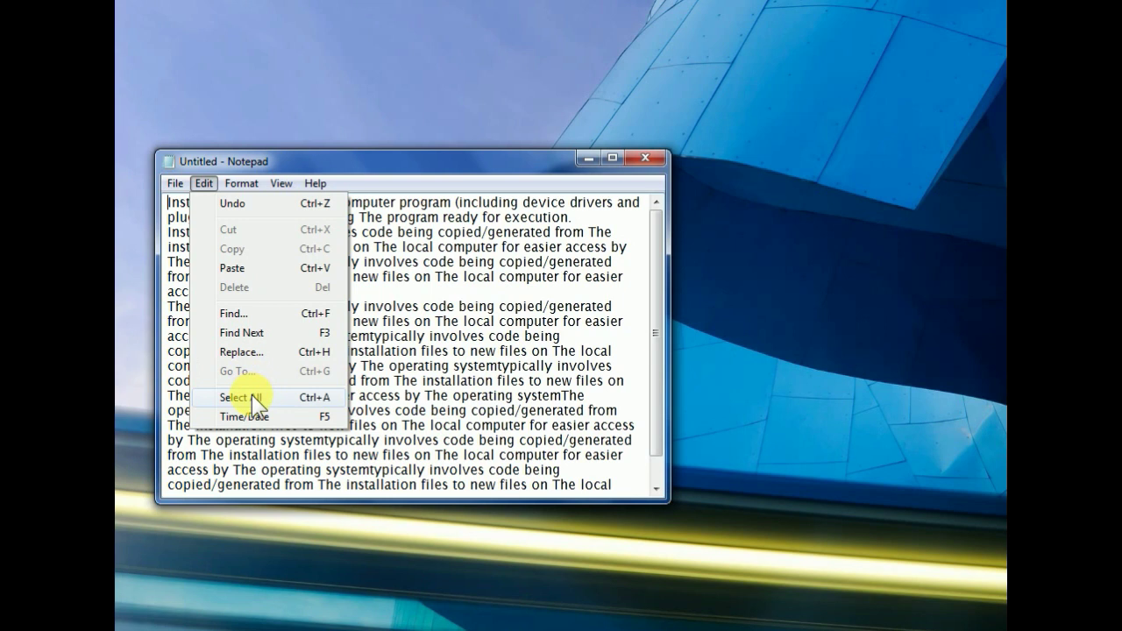
click(405, 311)
drag(405, 307, 449, 395)
click(204, 183)
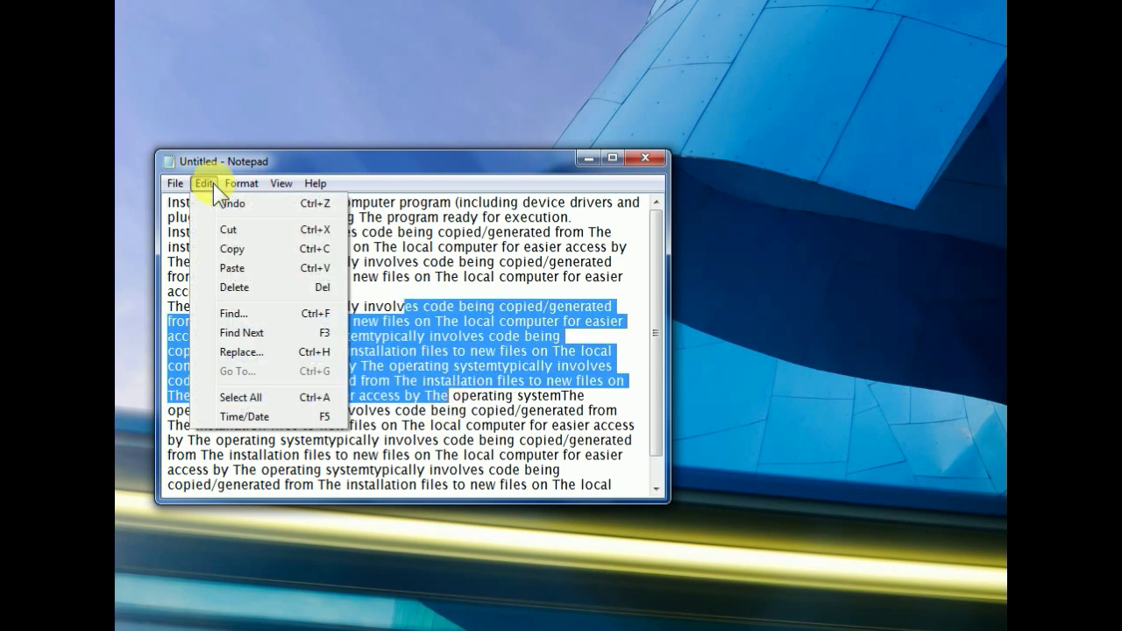
click(427, 217)
click(207, 183)
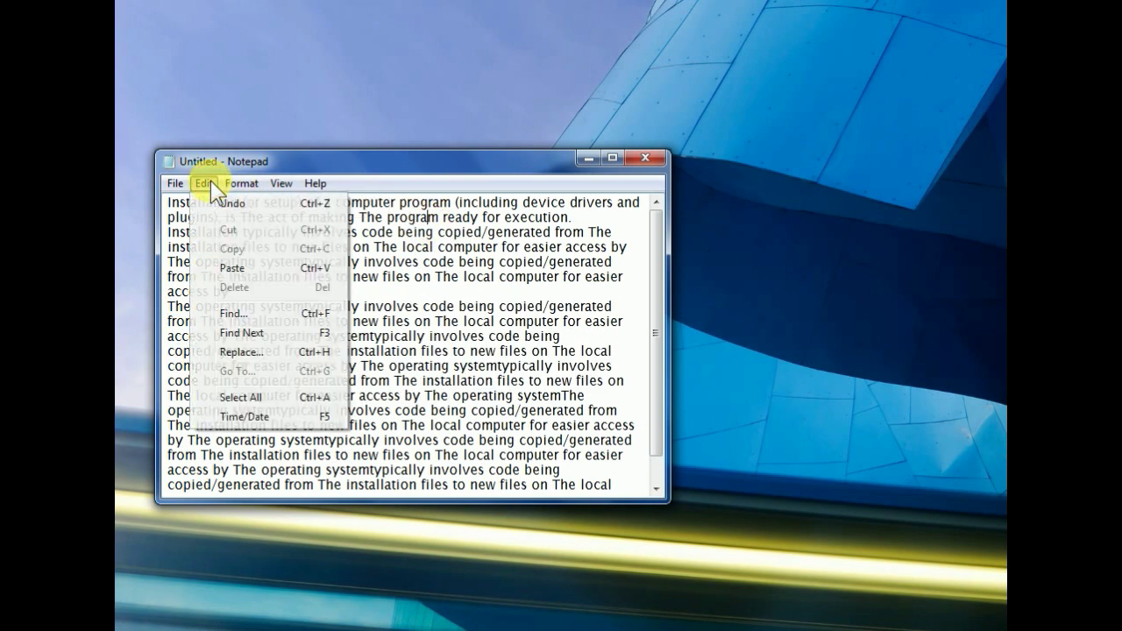
click(267, 398)
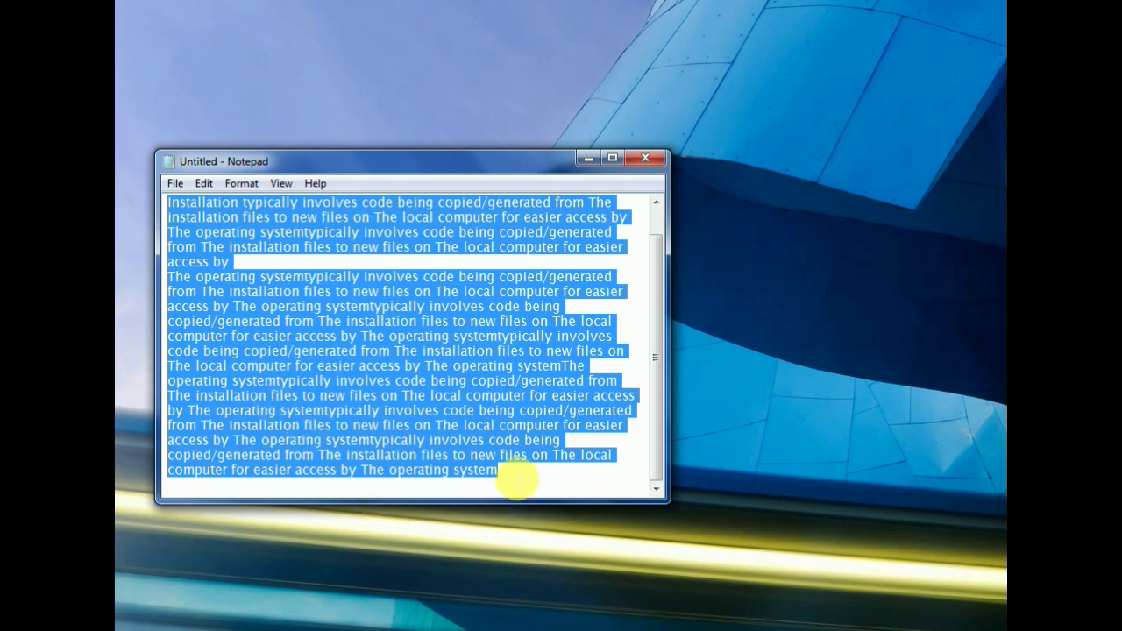
- Start a new line after the document's last sentence and insert the current time and date there
click(206, 183)
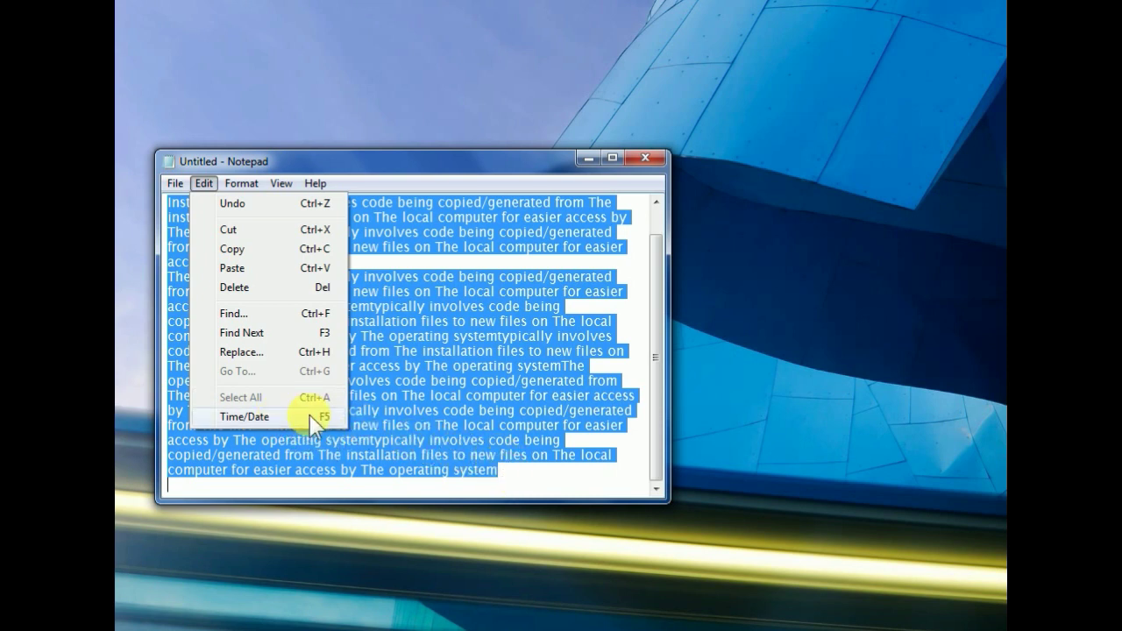
click(506, 468)
key(Return)
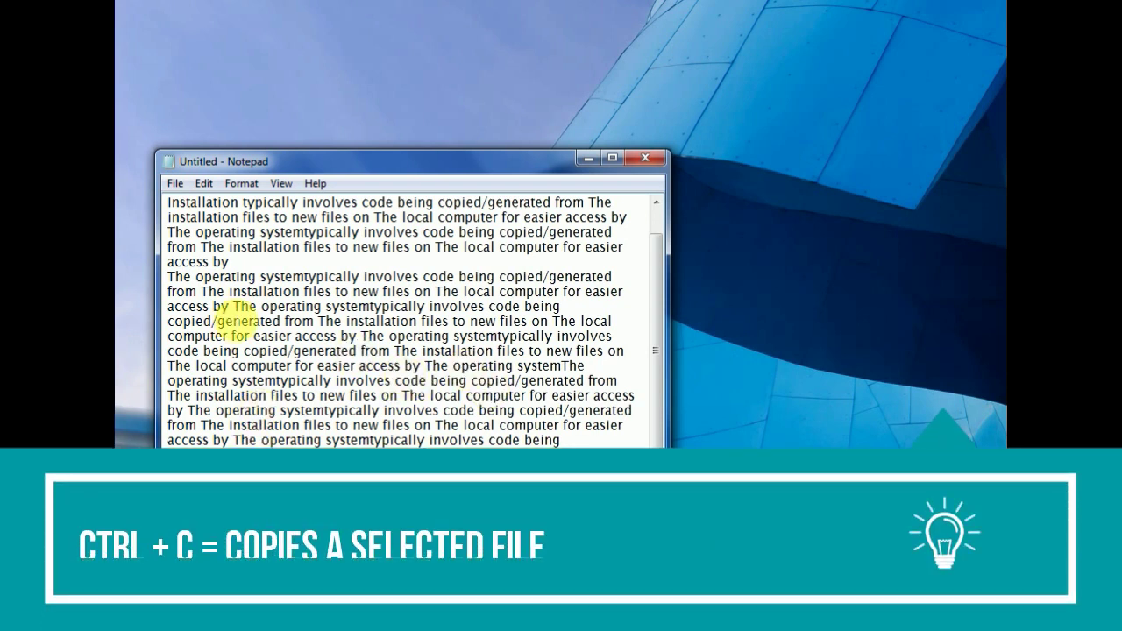
click(204, 182)
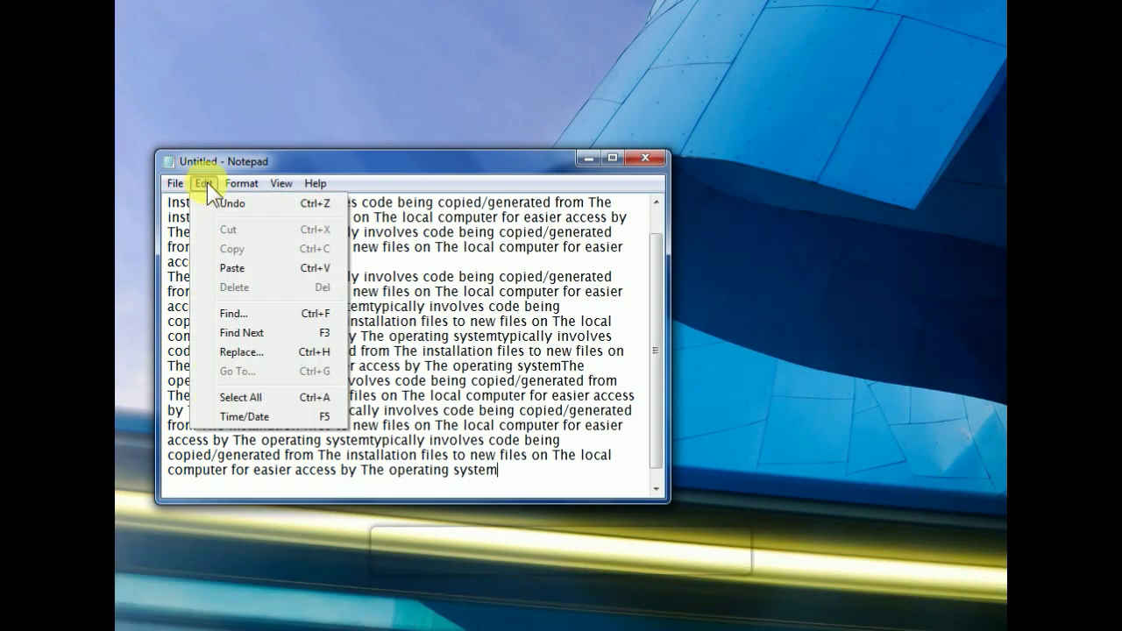
key(Right)
key(Right)
key(Left)
key(Left)
key(Right)
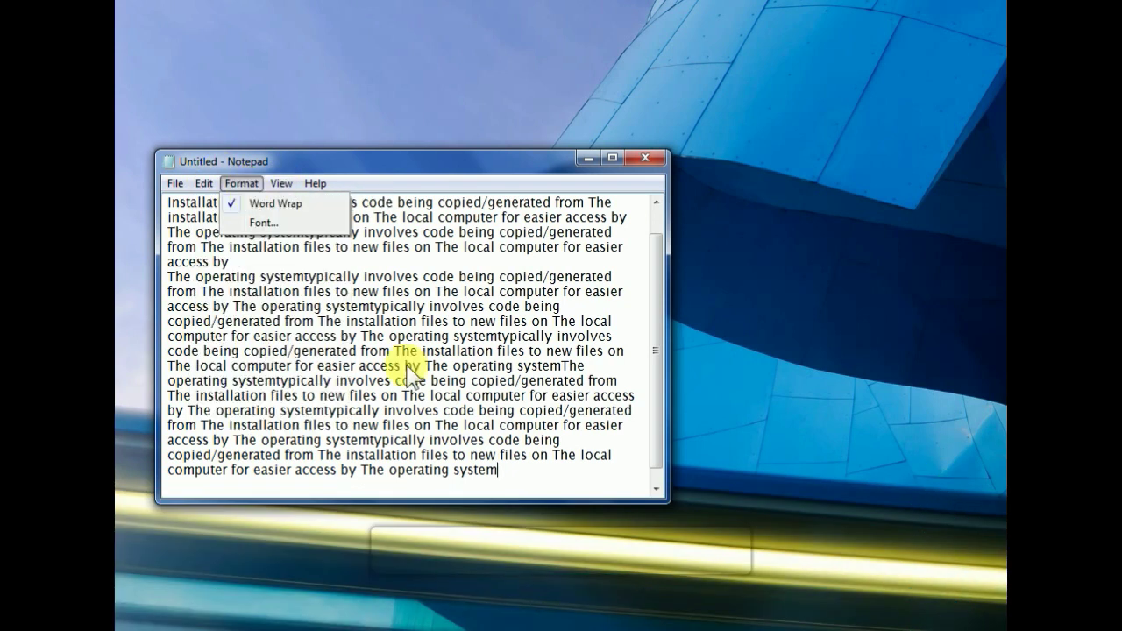
click(512, 465)
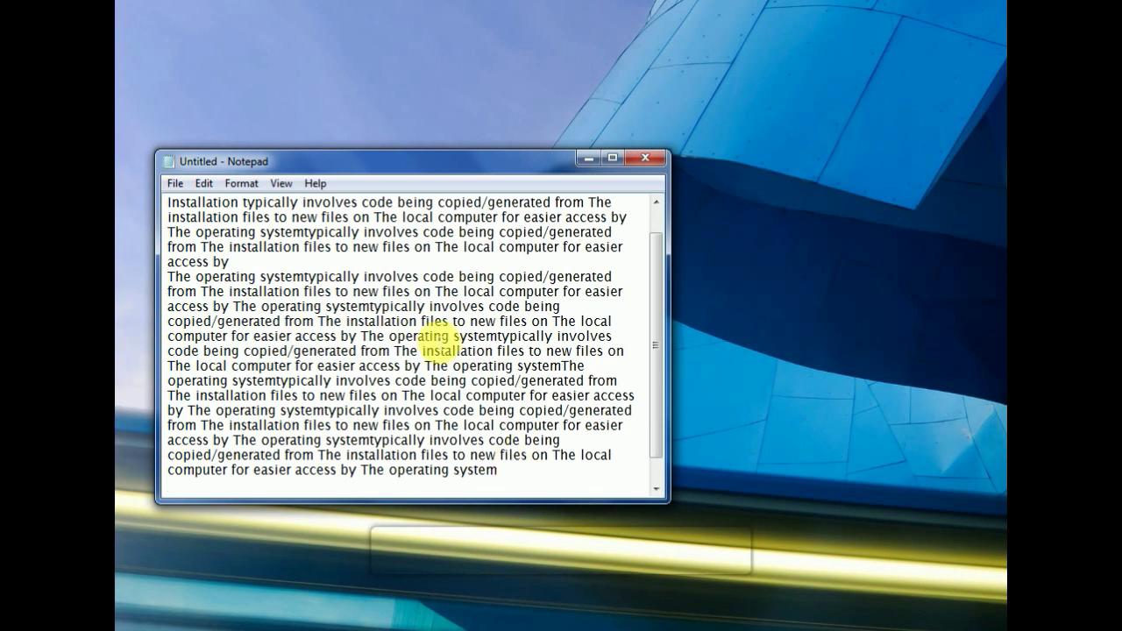
click(206, 183)
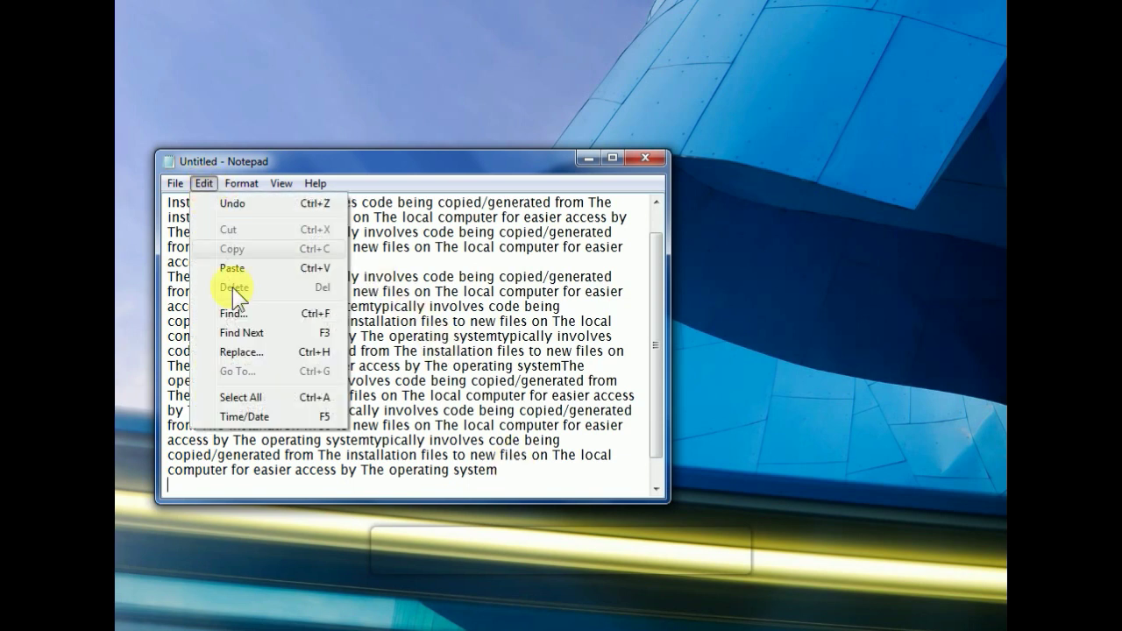
click(251, 416)
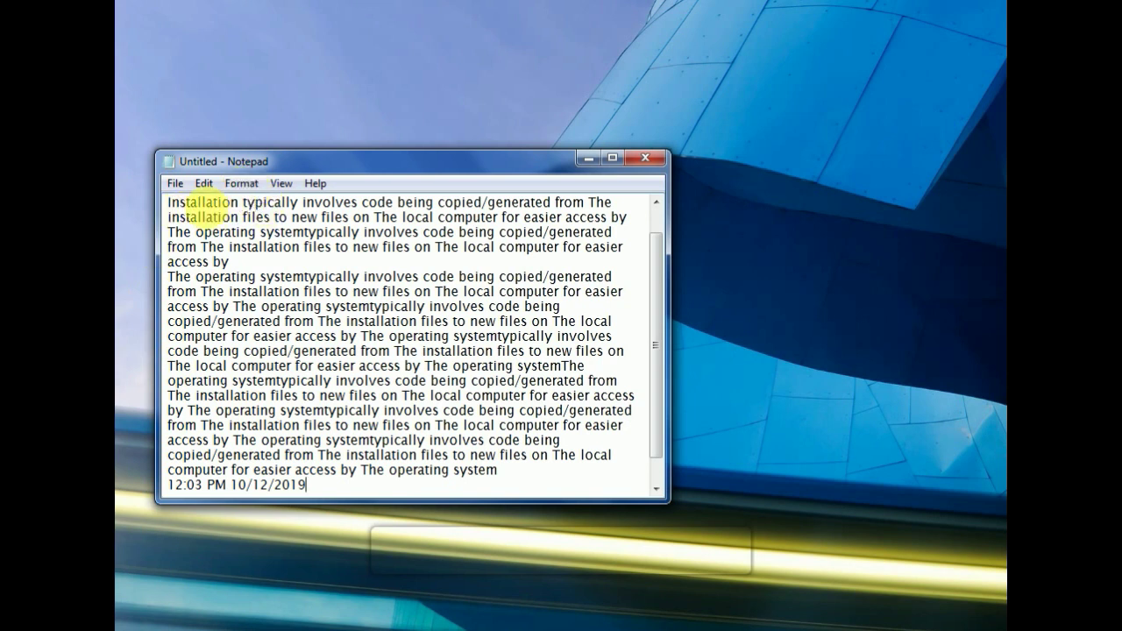
- With Word Wrap on, narrow the Notepad window and widen it well beyond its original width to reflow the text
click(209, 185)
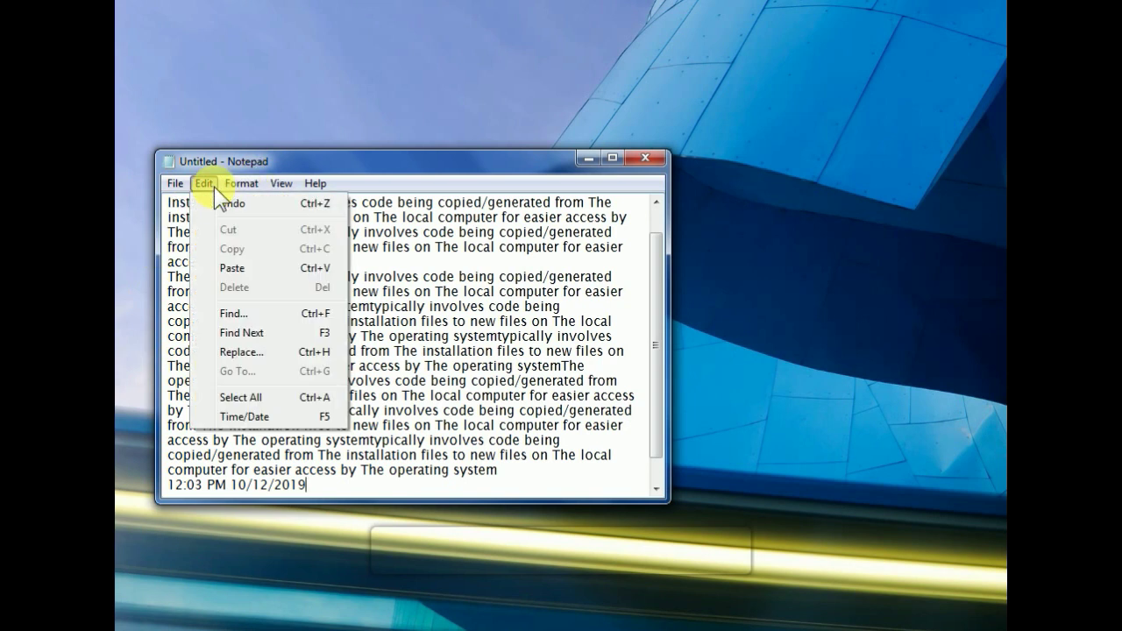
mouse_move(252, 187)
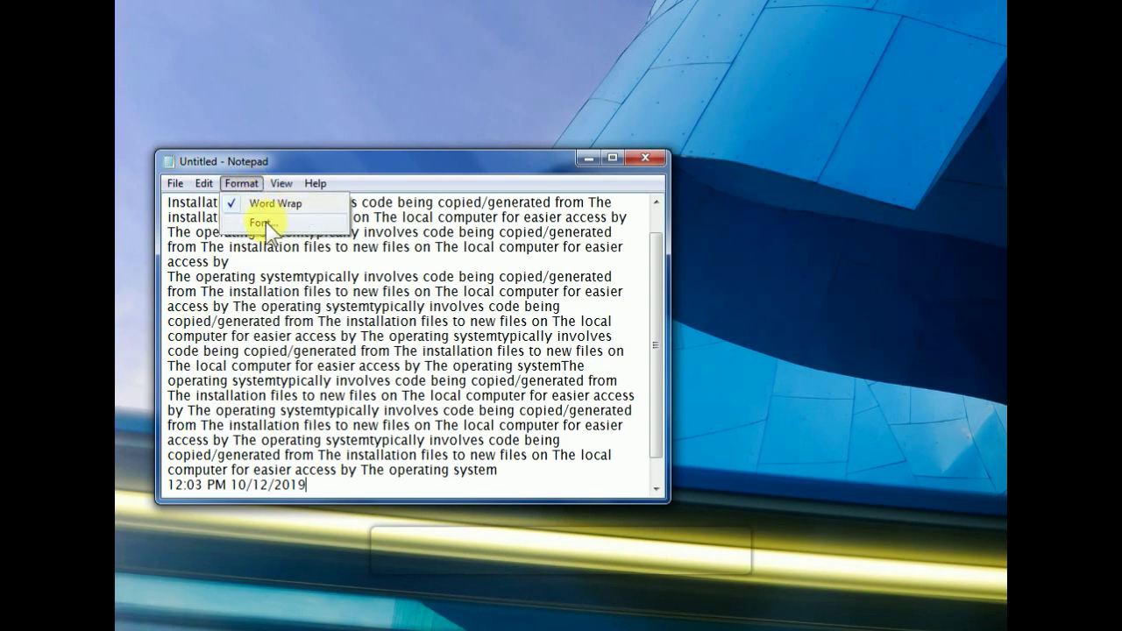
click(255, 258)
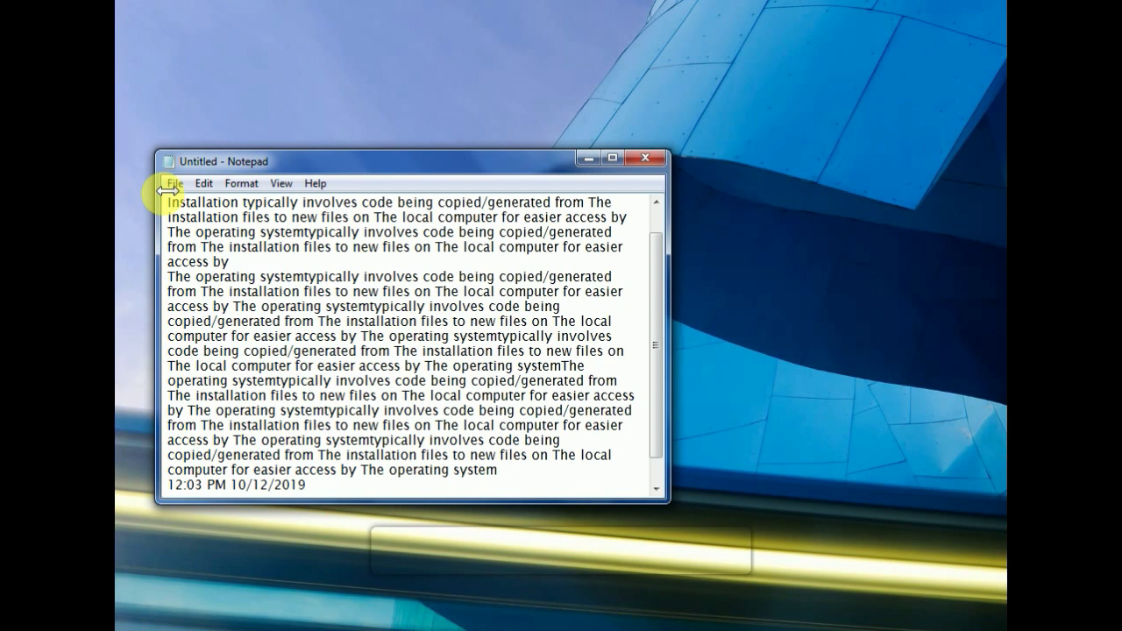
click(240, 185)
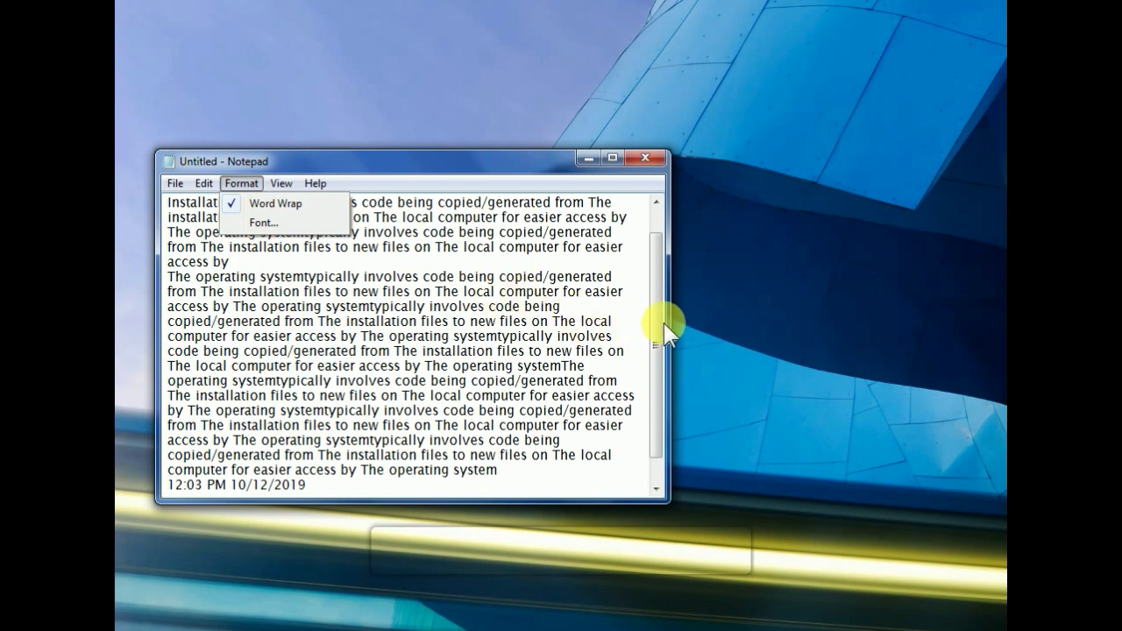
click(591, 336)
drag(669, 344, 486, 334)
drag(615, 327, 947, 253)
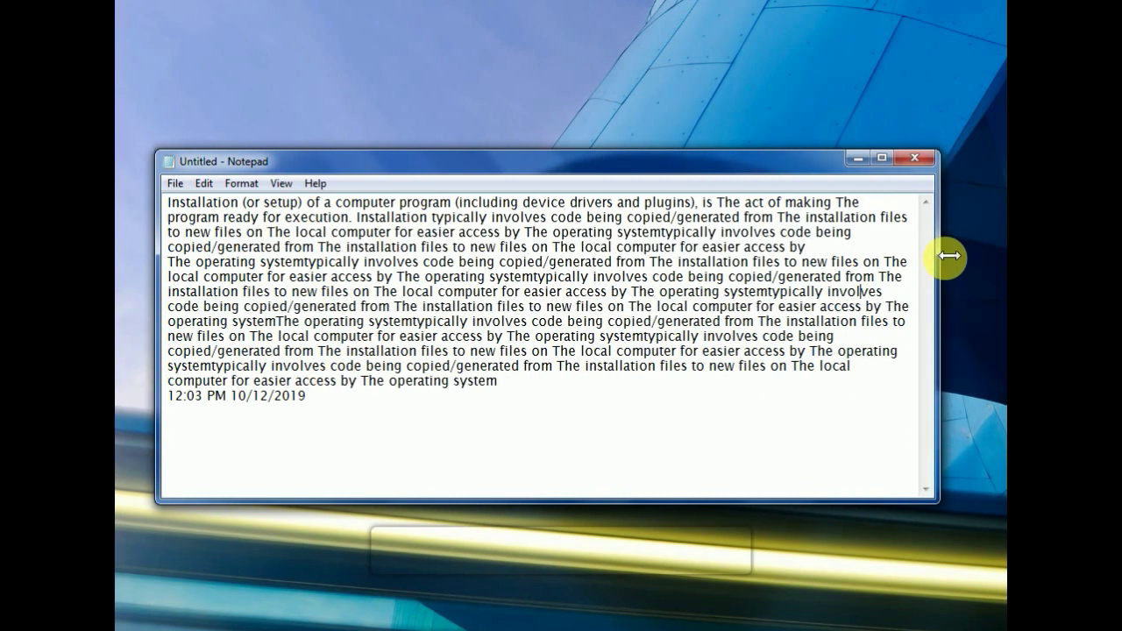
- Turn Word Wrap off, narrow the window slightly, and view the unwrapped lines from start to end and back
click(242, 185)
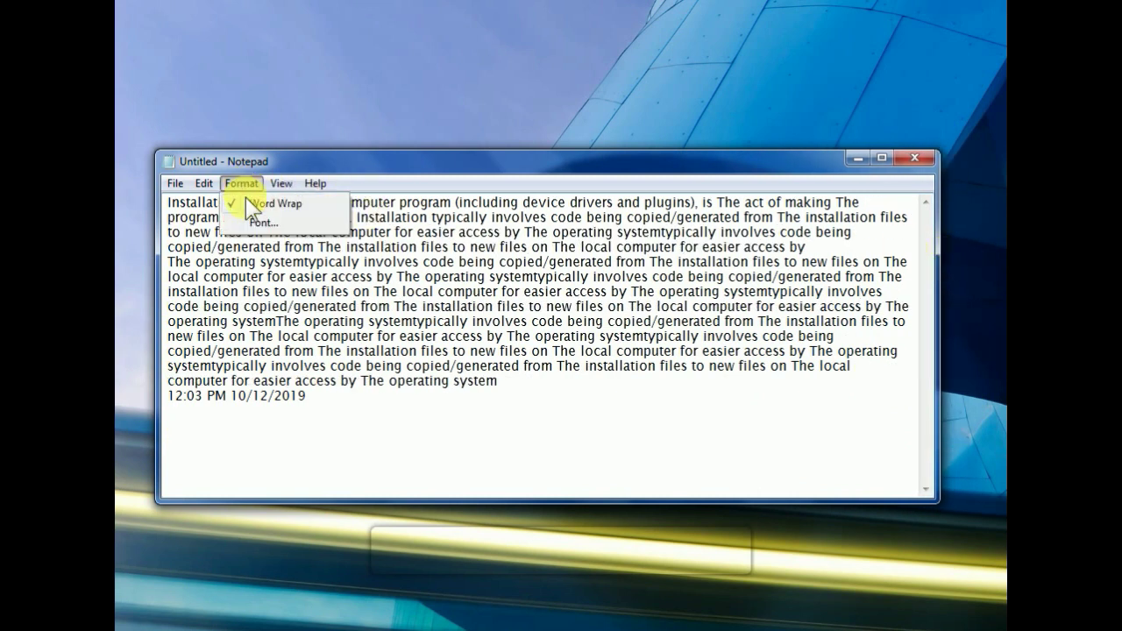
click(263, 203)
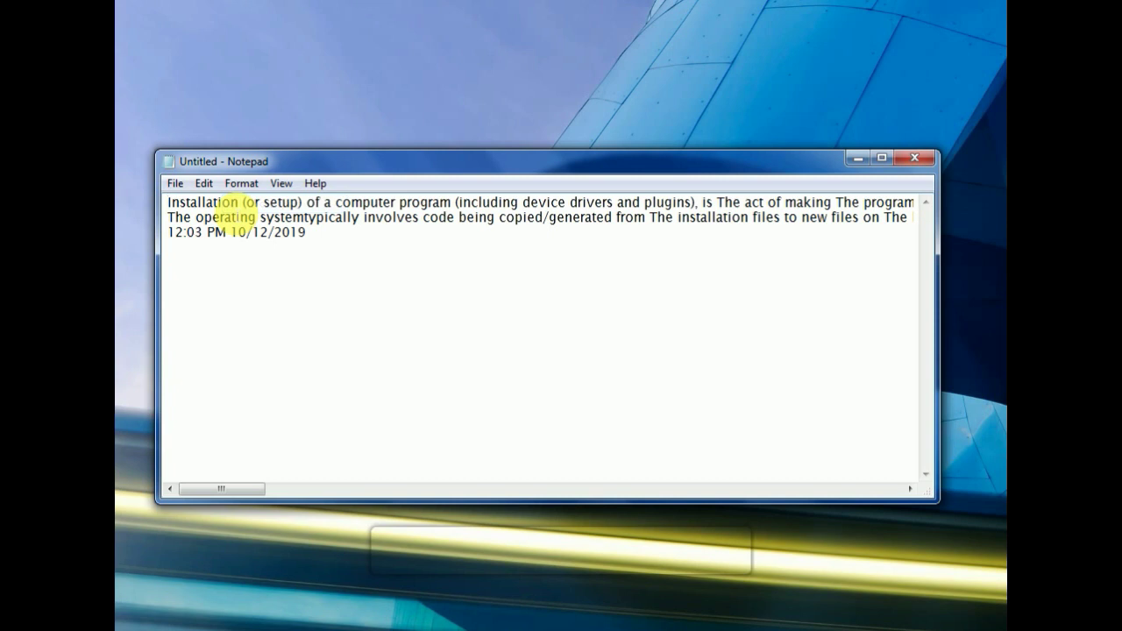
drag(946, 233, 924, 238)
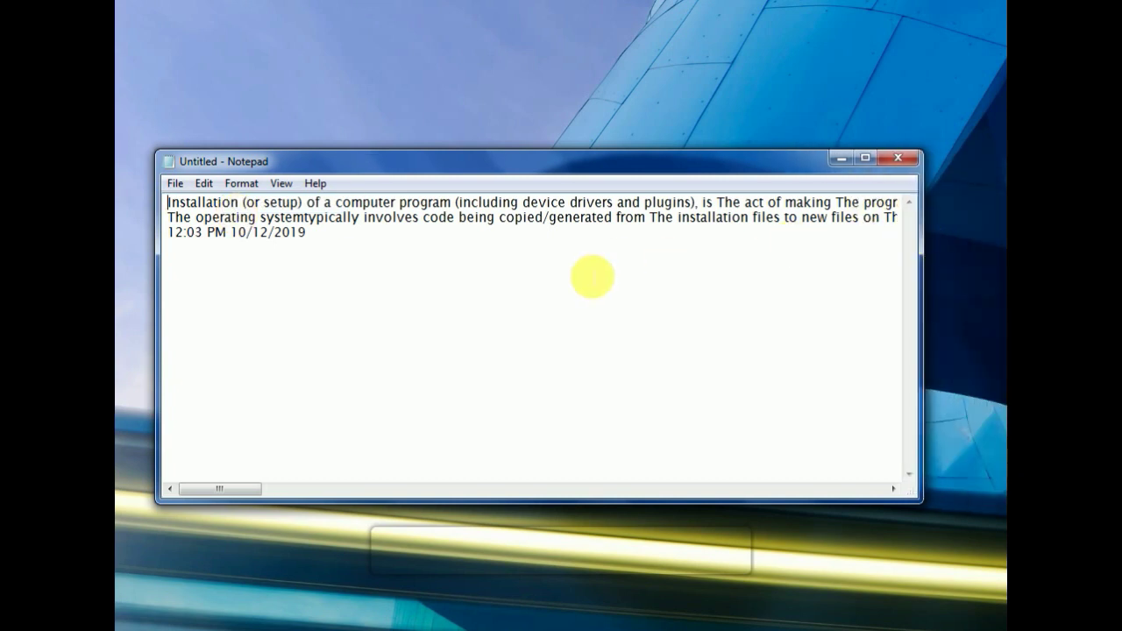
drag(239, 488, 920, 488)
drag(843, 488, 204, 439)
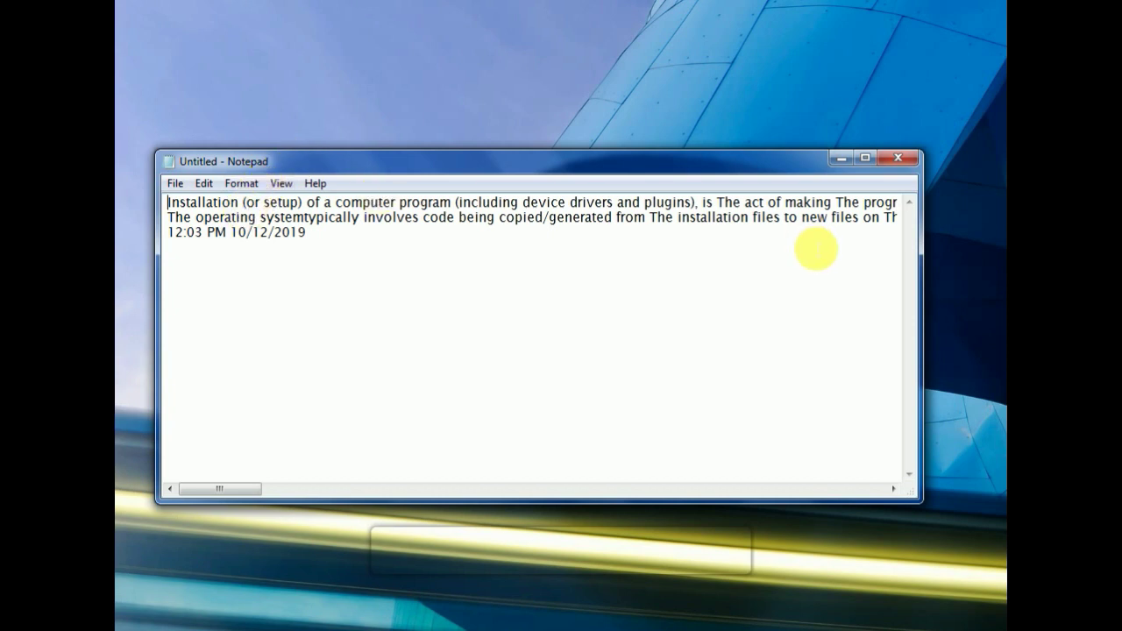
- With Word Wrap off, narrow the window to under half its width, and maximize and restore it twice to examine the long lines
drag(929, 283, 504, 303)
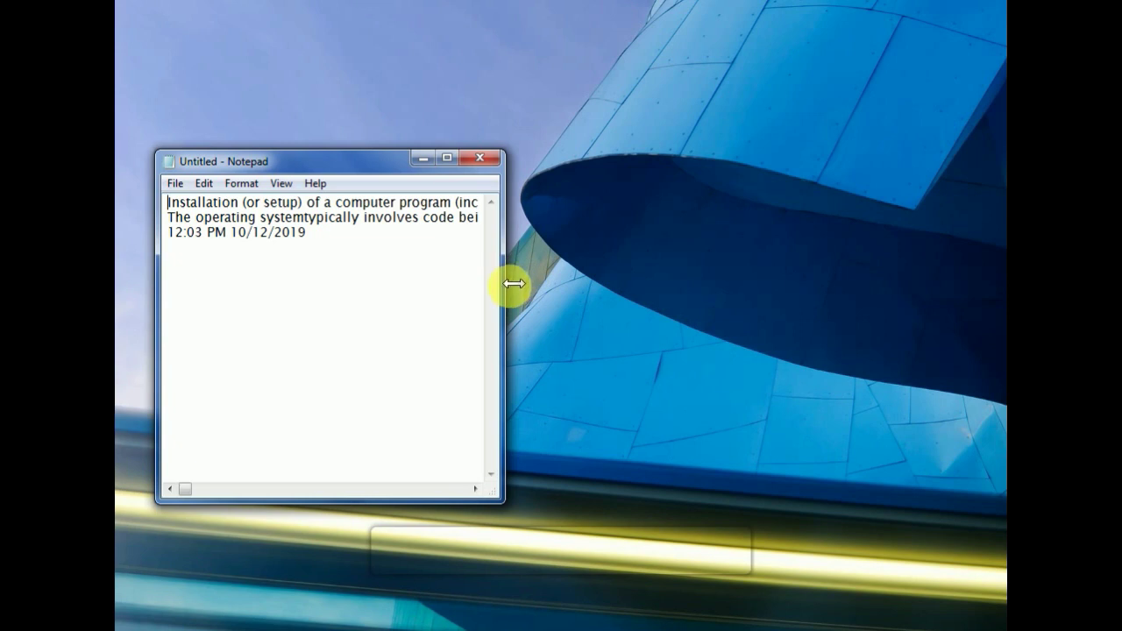
click(448, 161)
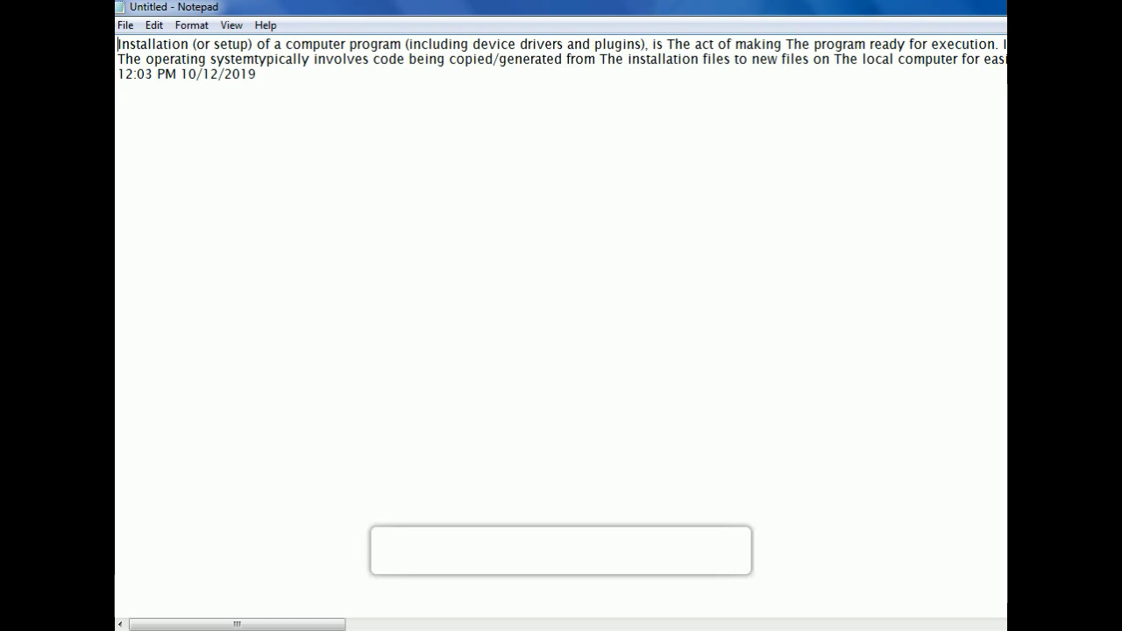
key(super+Down)
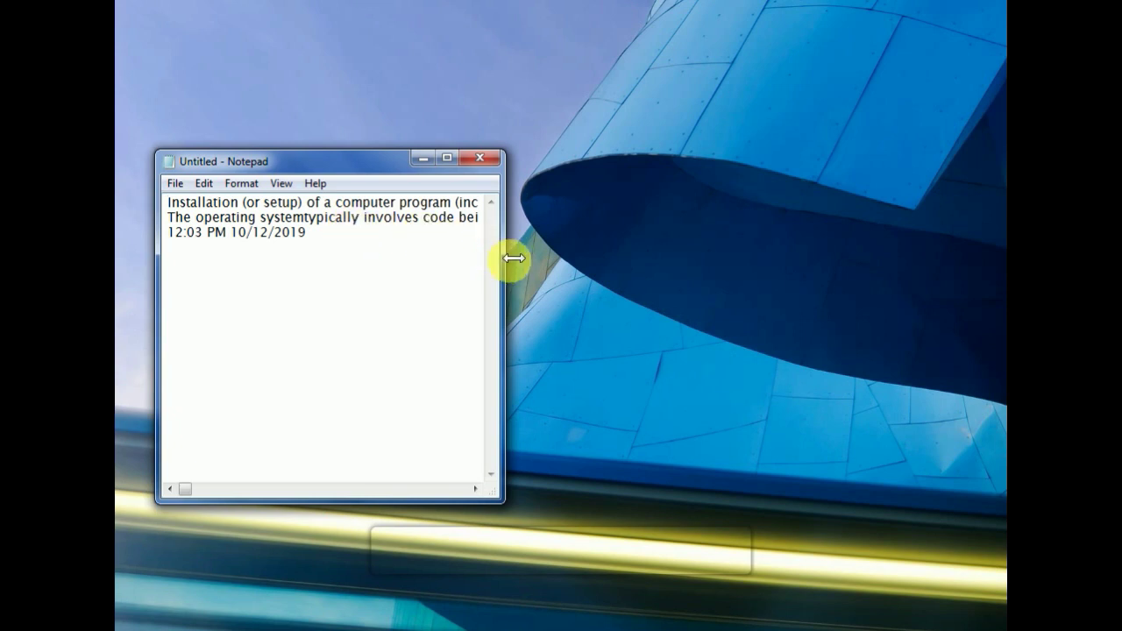
click(450, 158)
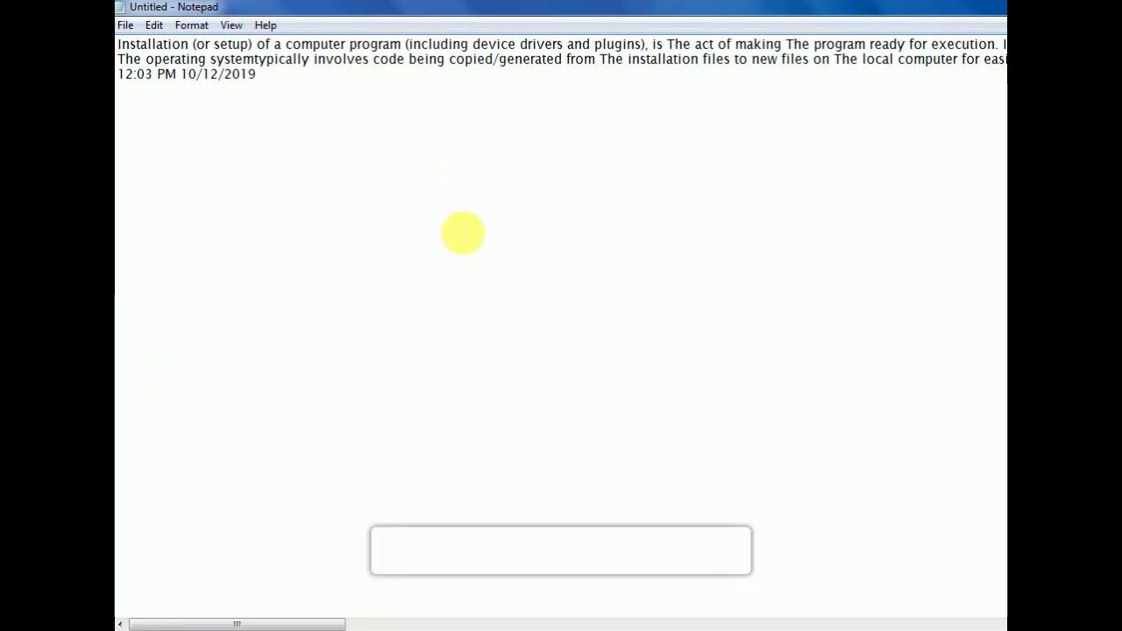
drag(267, 624, 315, 624)
key(super+Down)
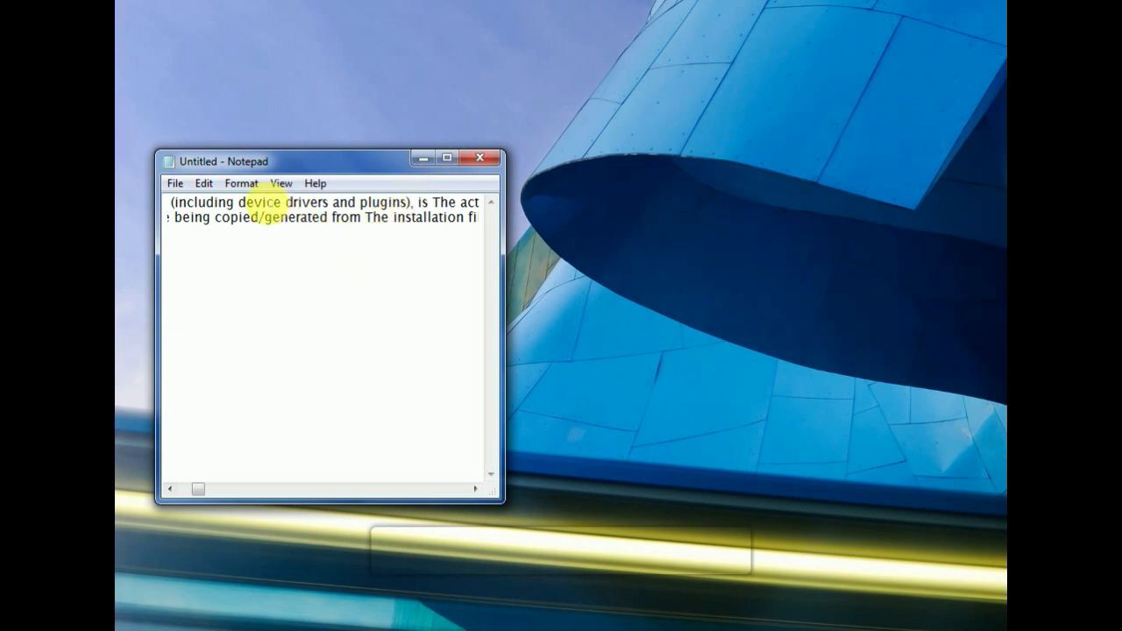
- Turn Word Wrap back on and widen the narrow window to about twice its width to reflow the text
click(242, 184)
click(254, 206)
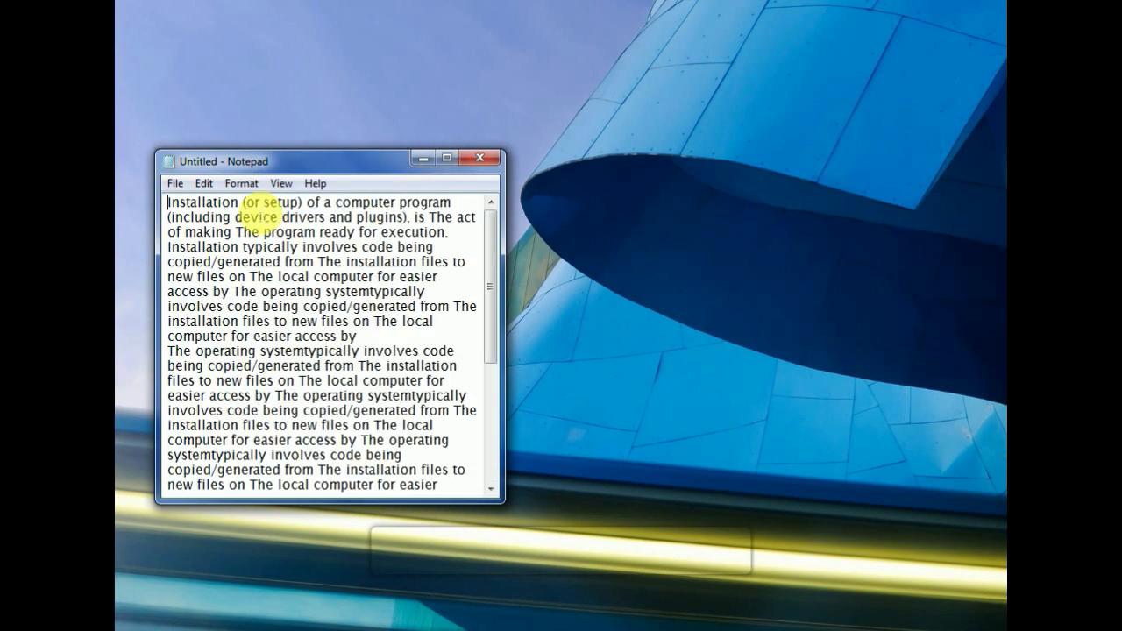
drag(548, 243, 912, 283)
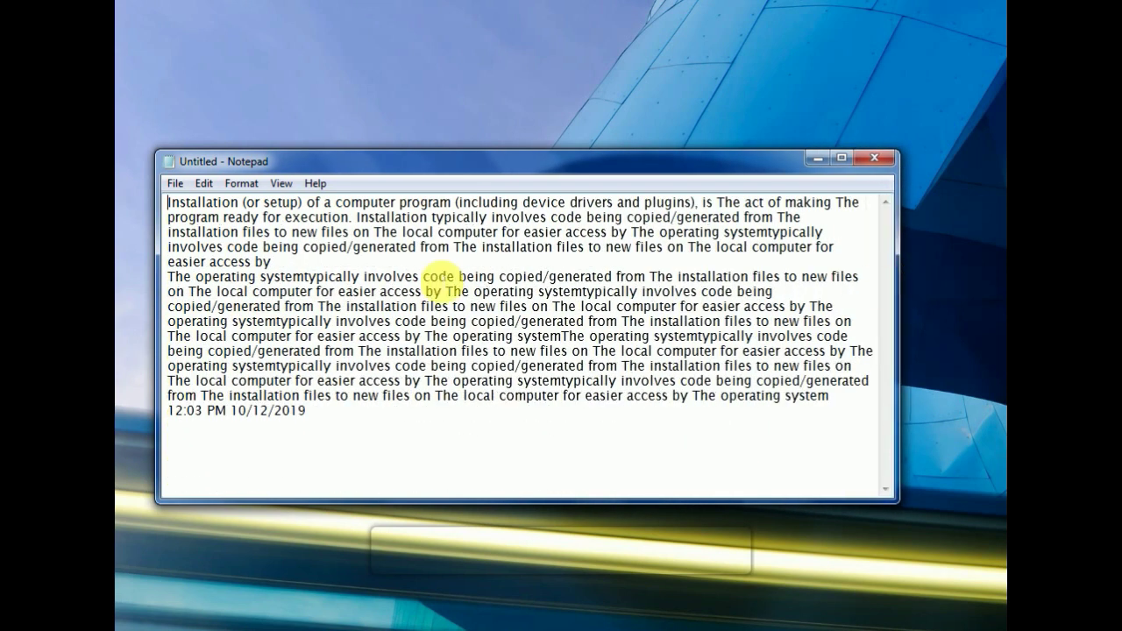
- Change the text font to Tempus Sans ITC with Bold style and size 12
click(242, 183)
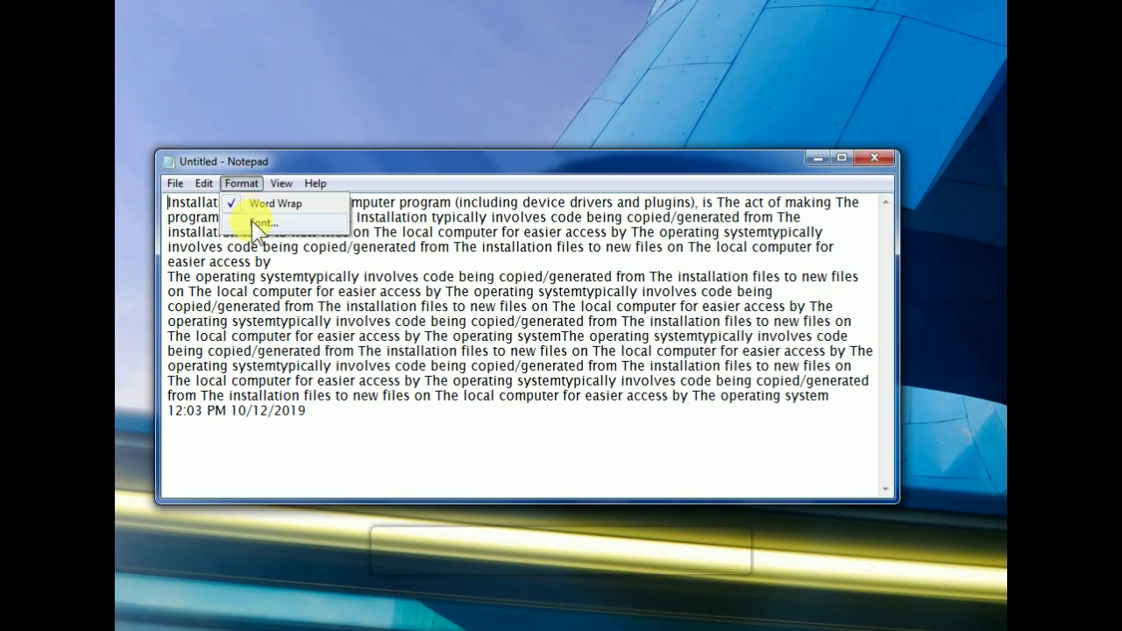
click(254, 225)
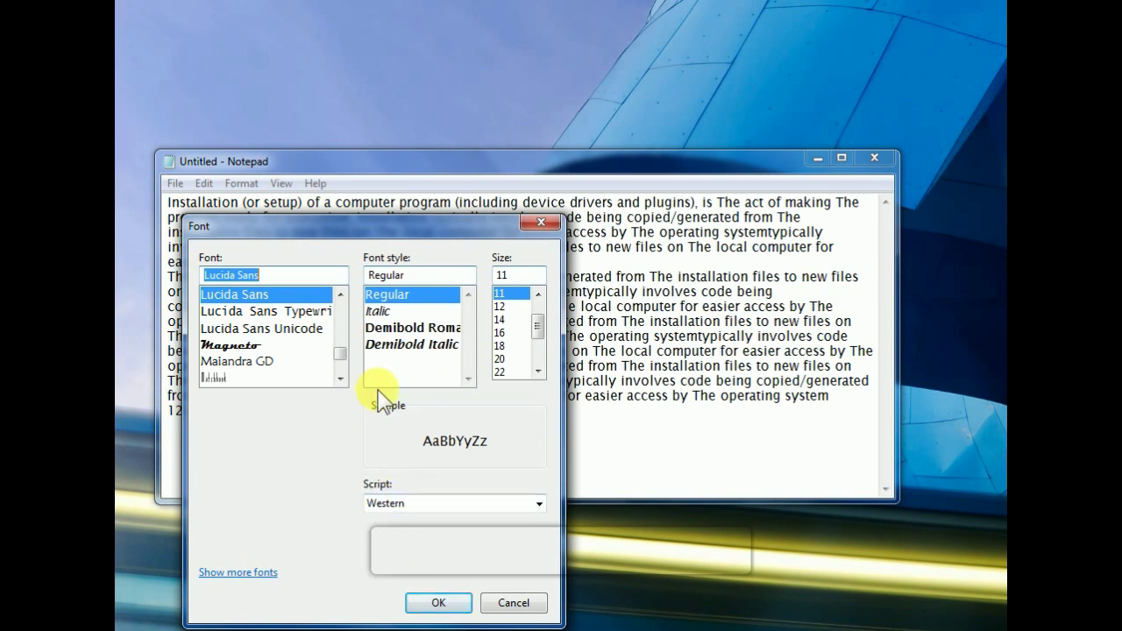
drag(393, 226, 424, 112)
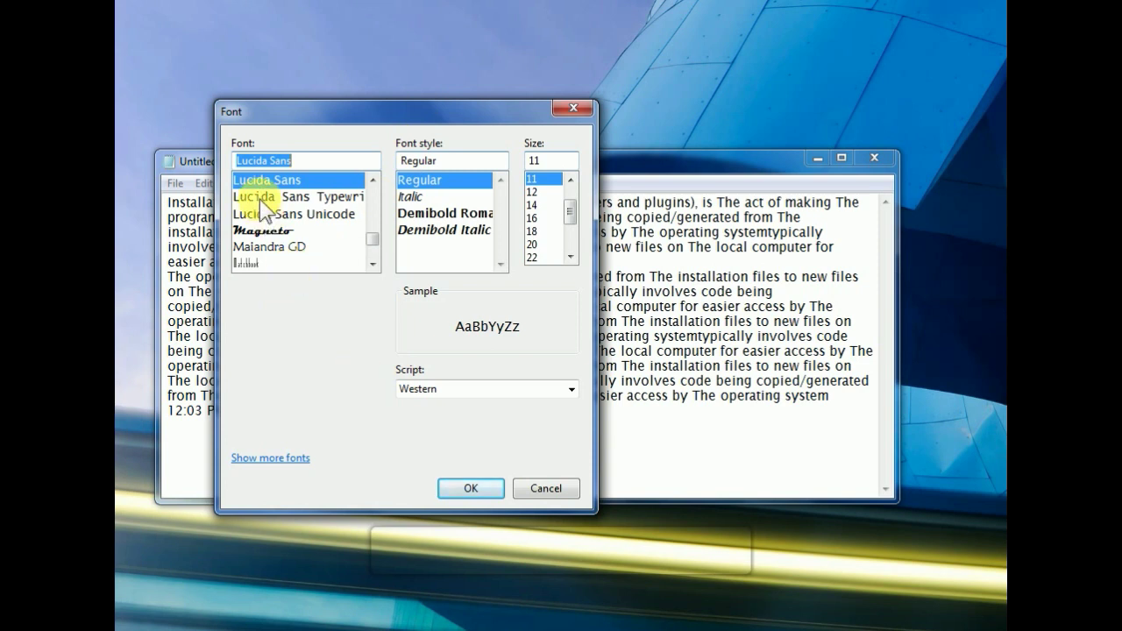
scroll(373, 249, down, 10)
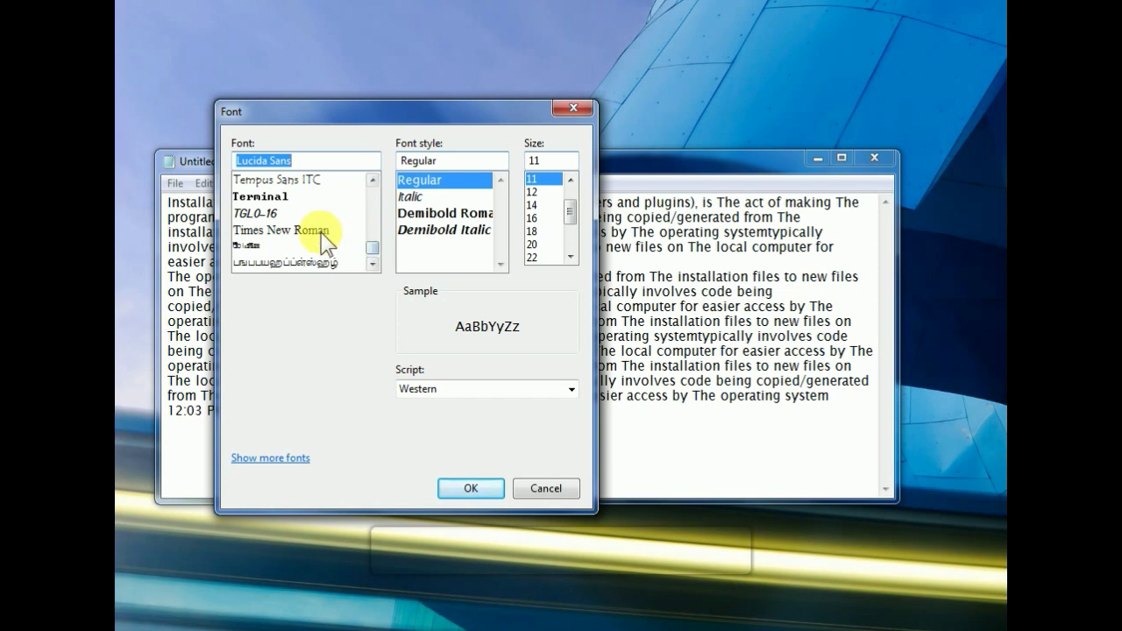
click(292, 182)
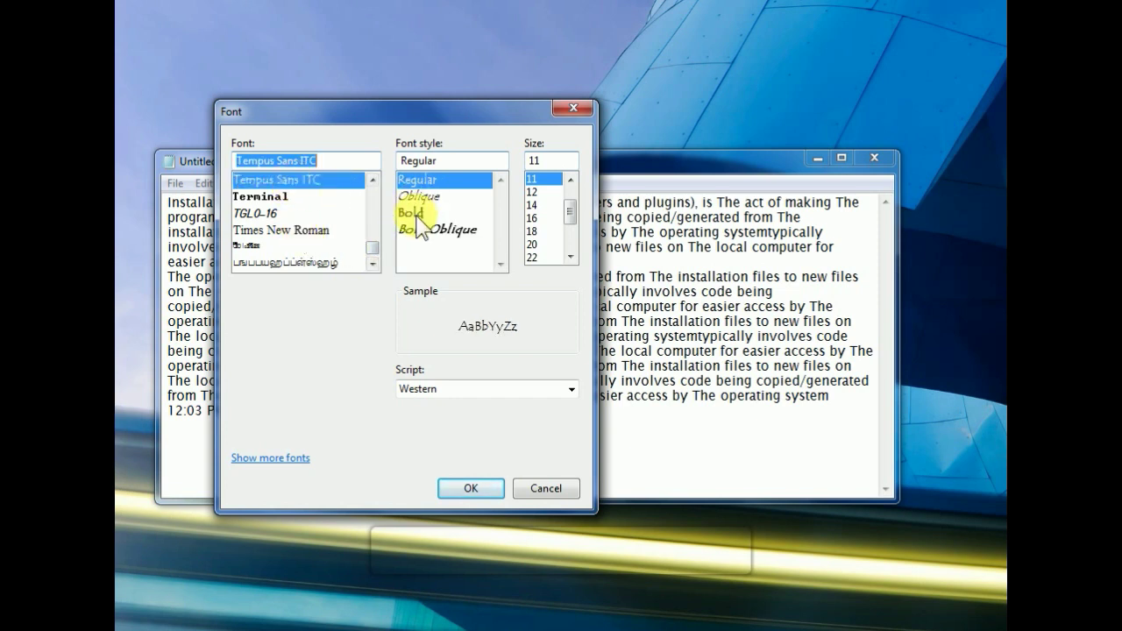
click(411, 213)
click(531, 191)
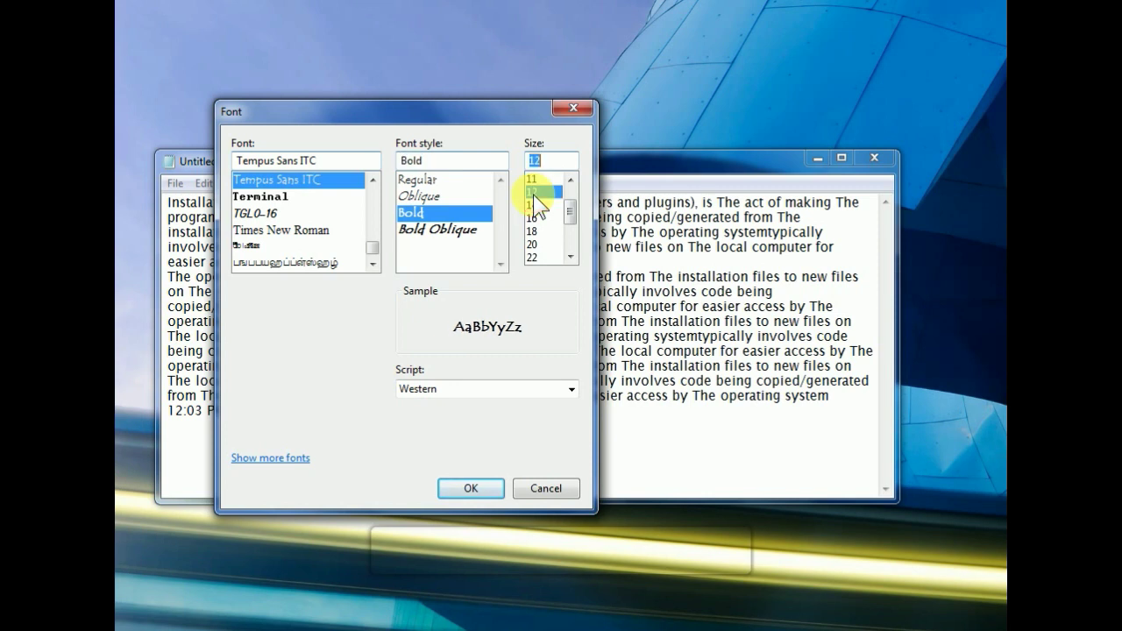
click(470, 487)
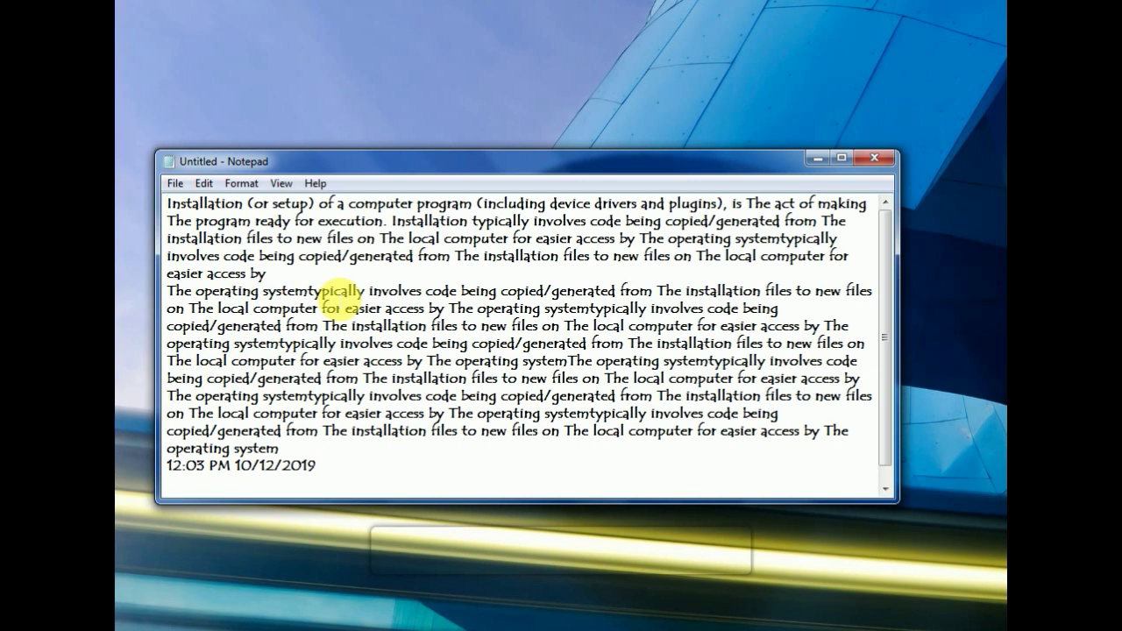
- Select the second paragraph, change the font to Terminal with Oblique style, and clear the selection
drag(167, 290, 316, 451)
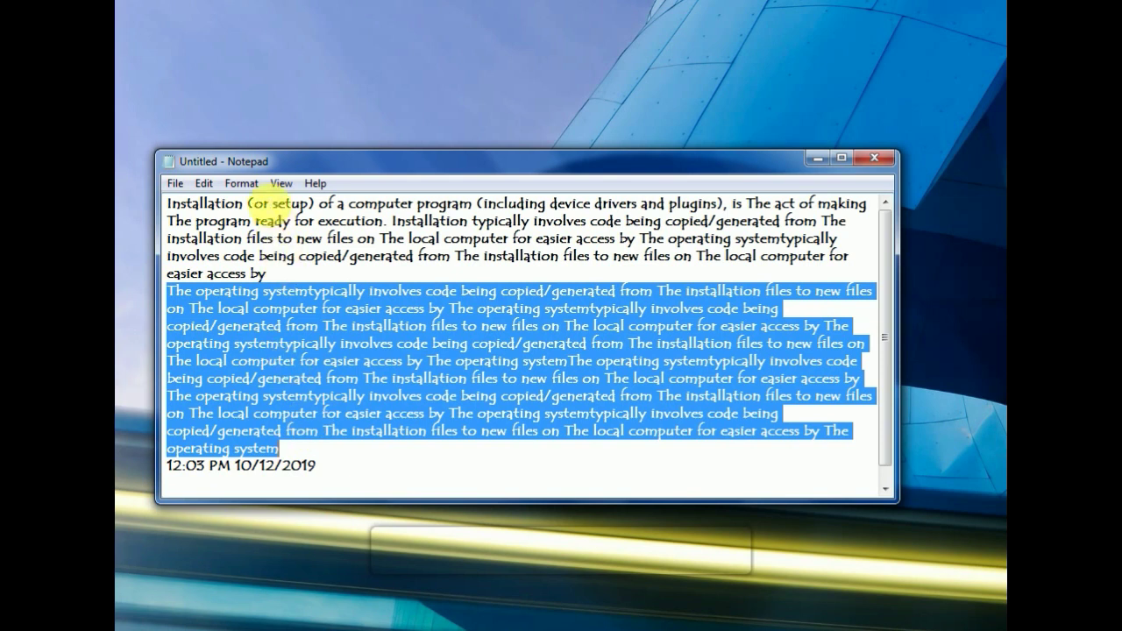
click(248, 189)
click(256, 219)
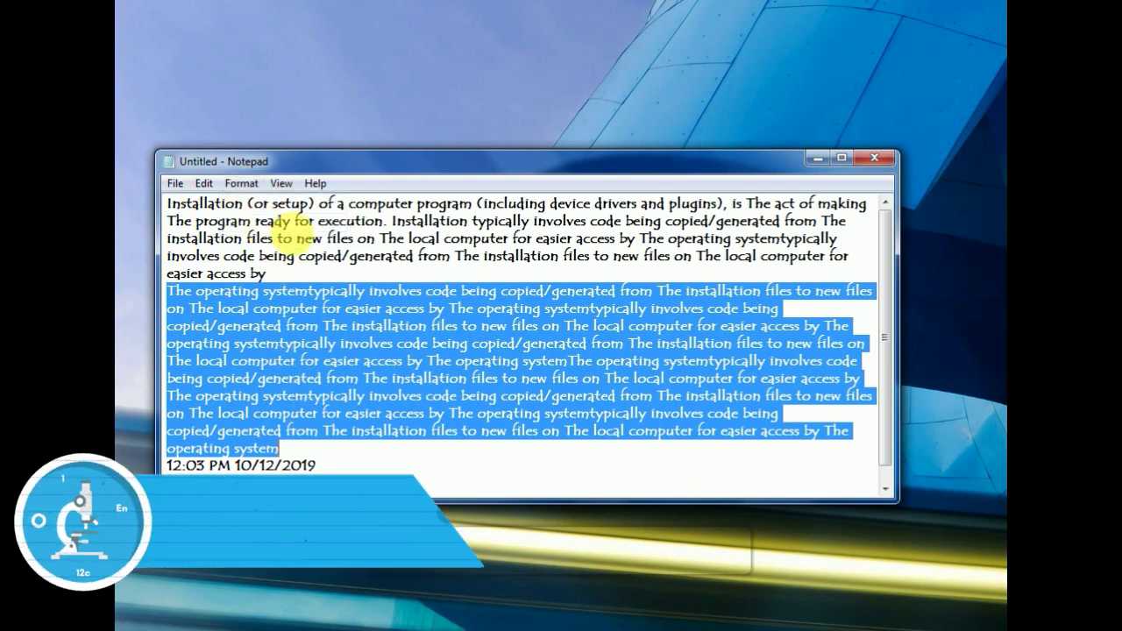
click(386, 311)
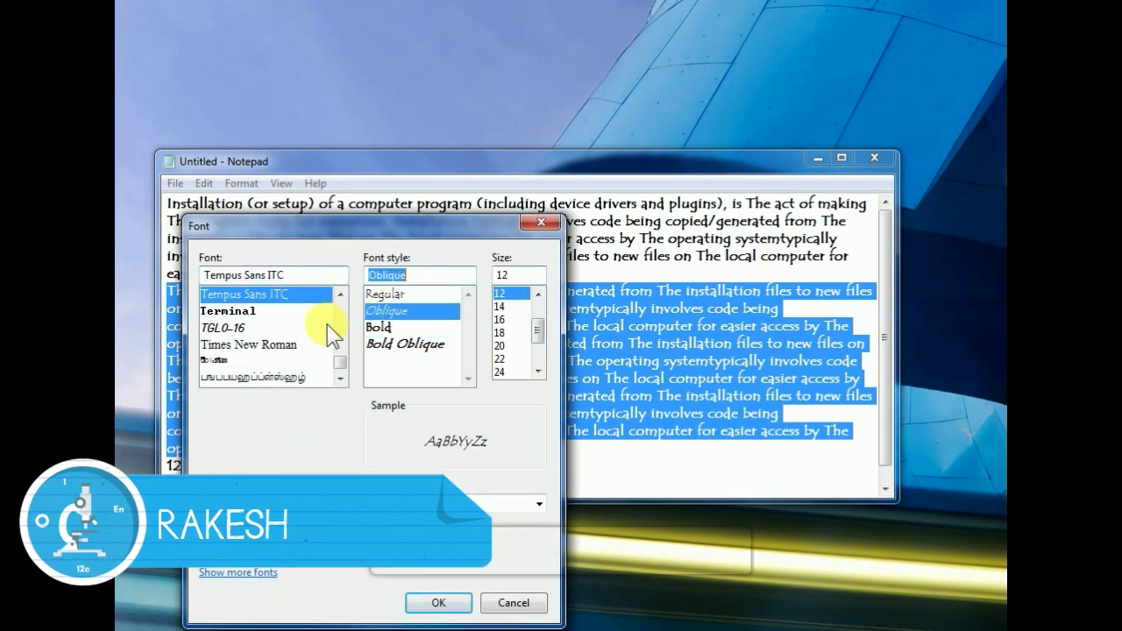
click(246, 312)
click(438, 602)
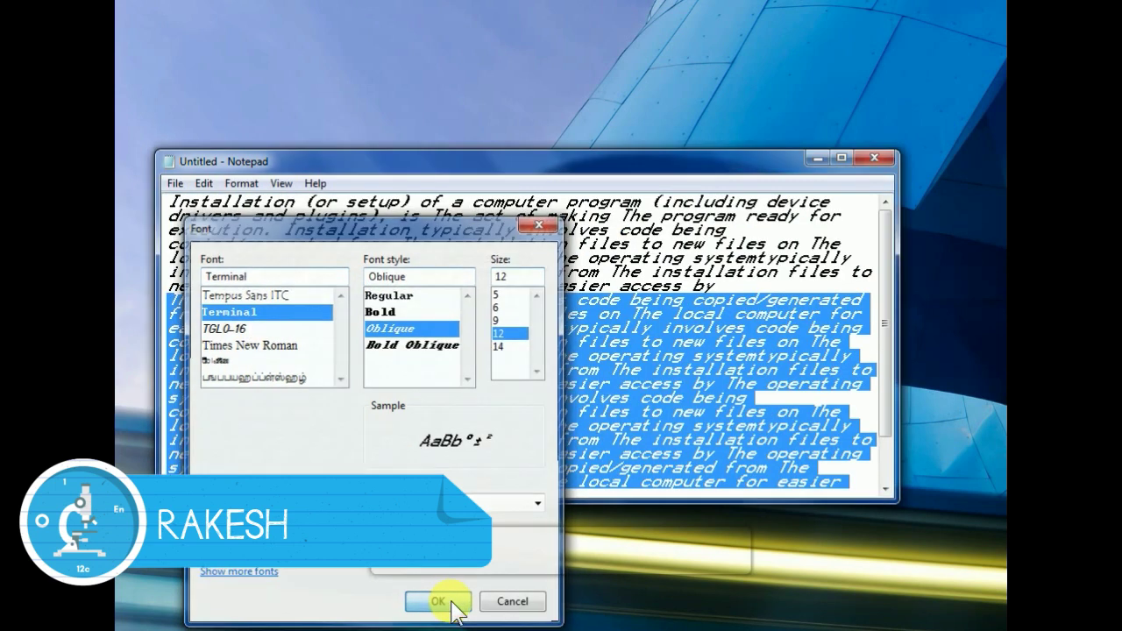
click(590, 315)
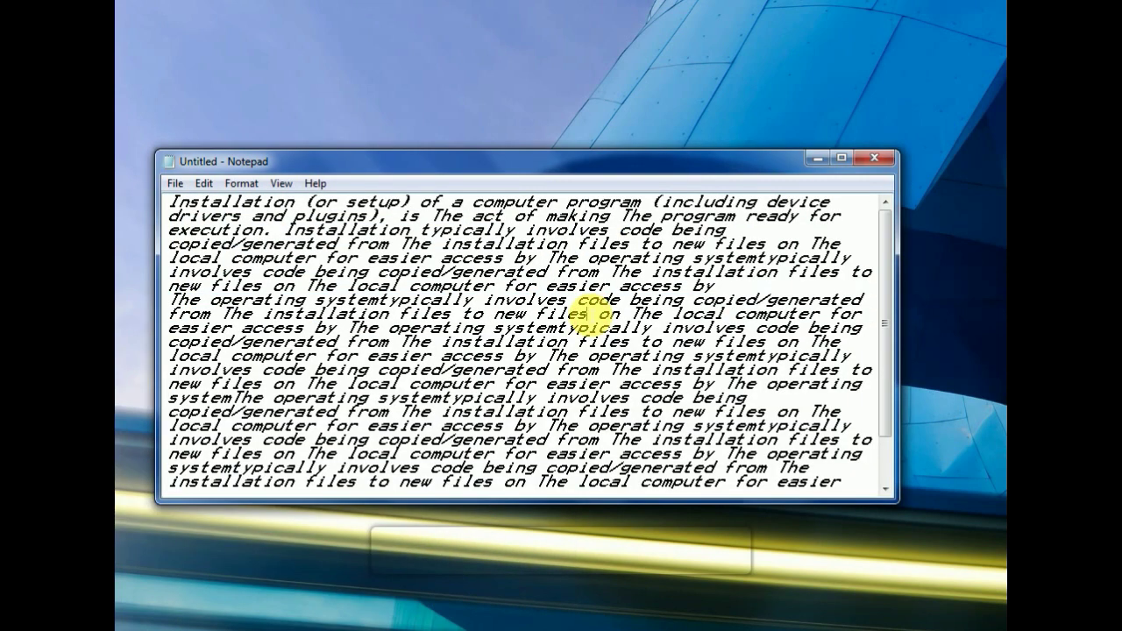
- Change the text font to Anonymous Pro with Regular style
click(246, 183)
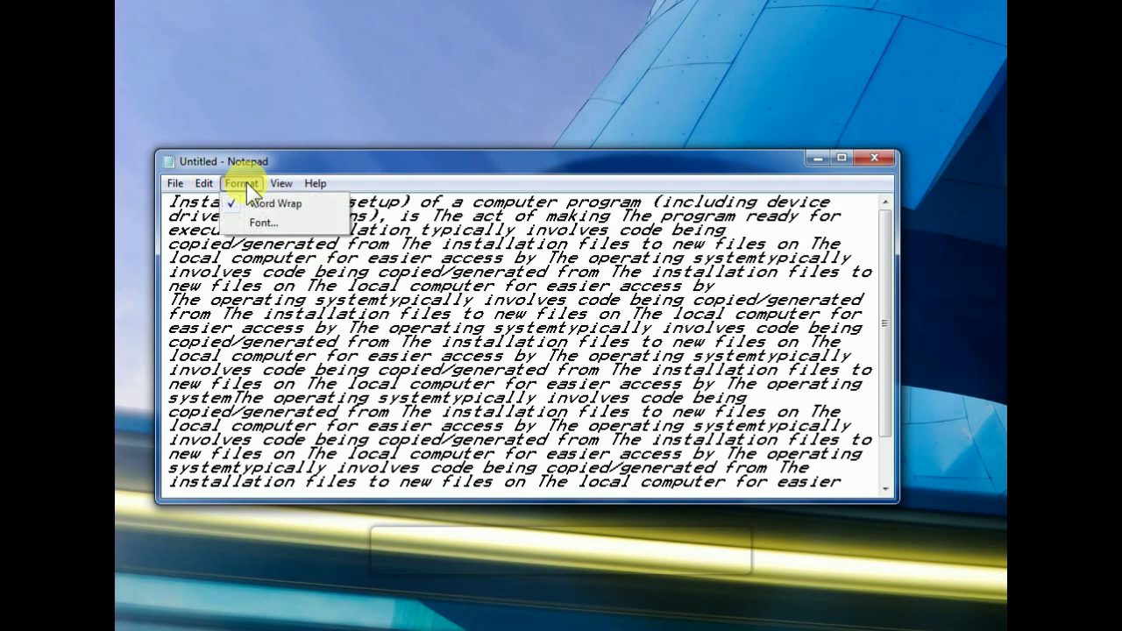
click(265, 222)
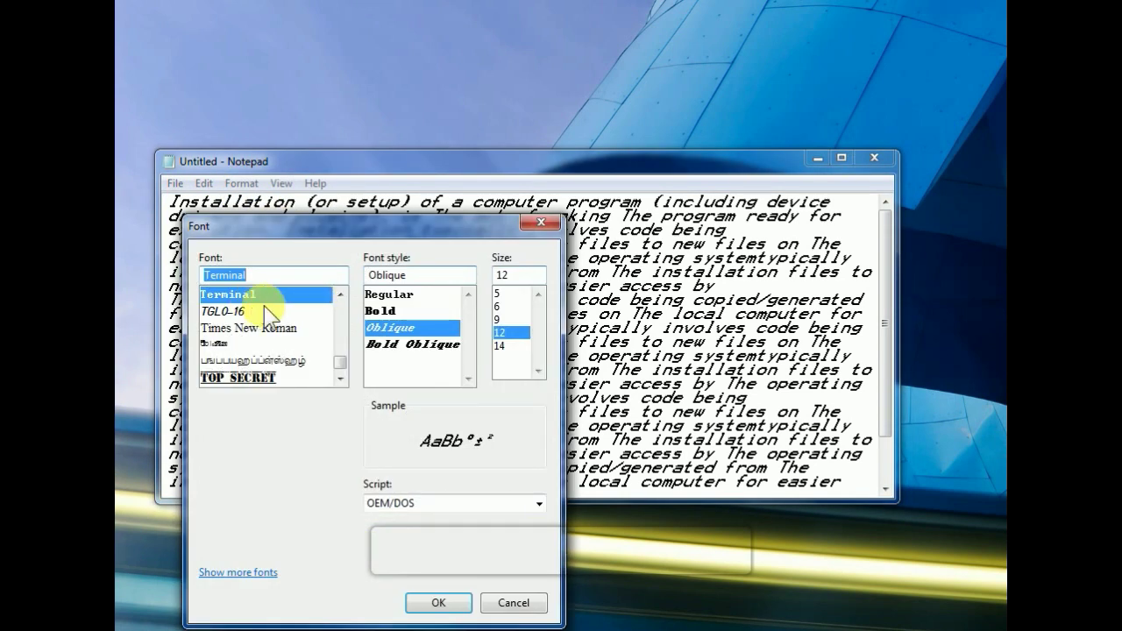
scroll(335, 361, up, 6)
scroll(340, 366, up, 2)
drag(340, 367, 335, 307)
click(340, 379)
click(340, 379)
click(340, 378)
click(340, 378)
click(340, 379)
click(340, 378)
click(340, 379)
click(340, 378)
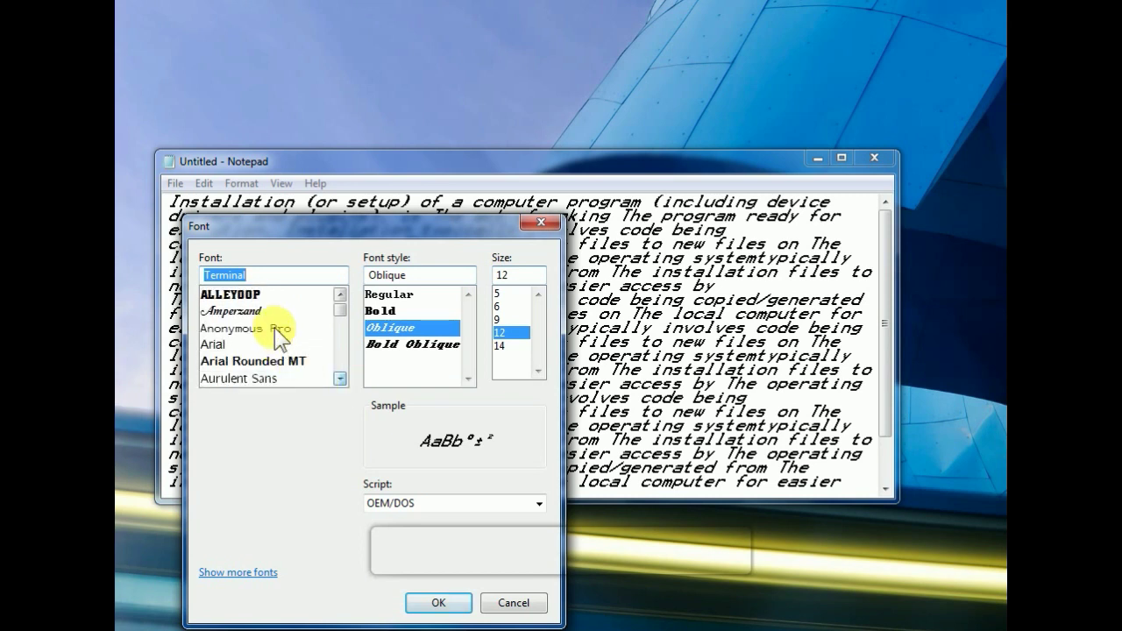
click(279, 336)
click(379, 295)
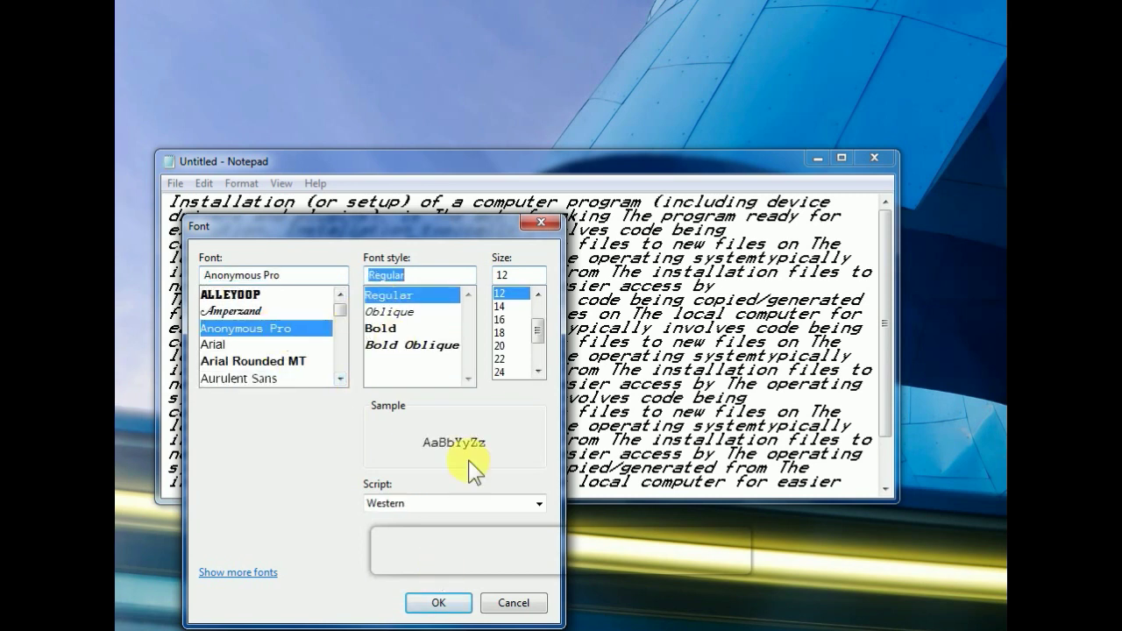
click(539, 293)
click(539, 294)
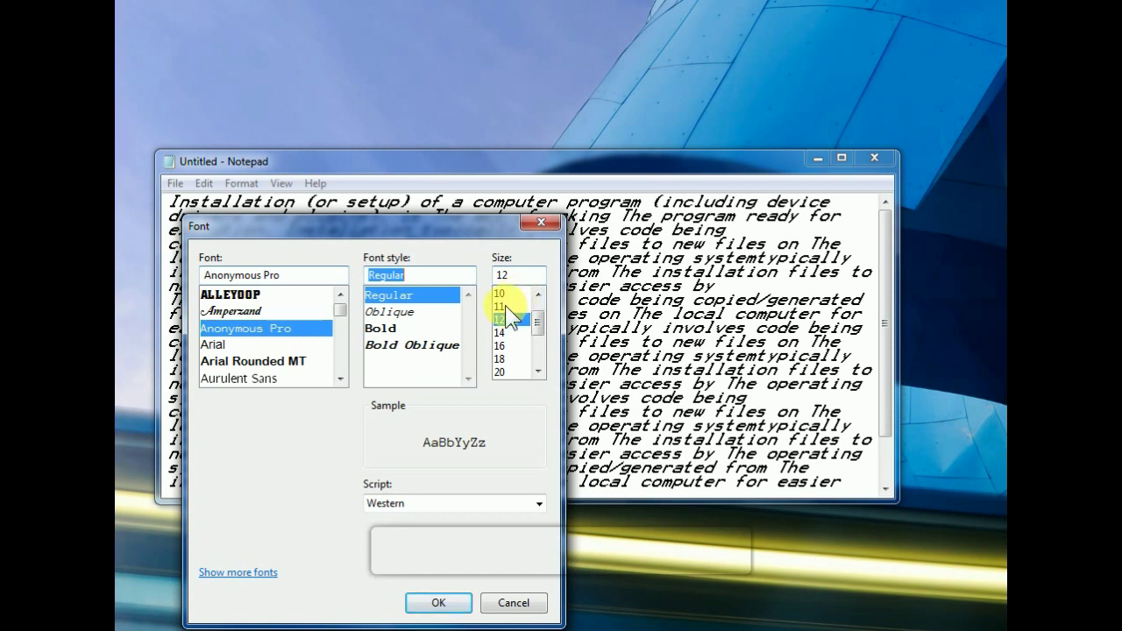
click(436, 601)
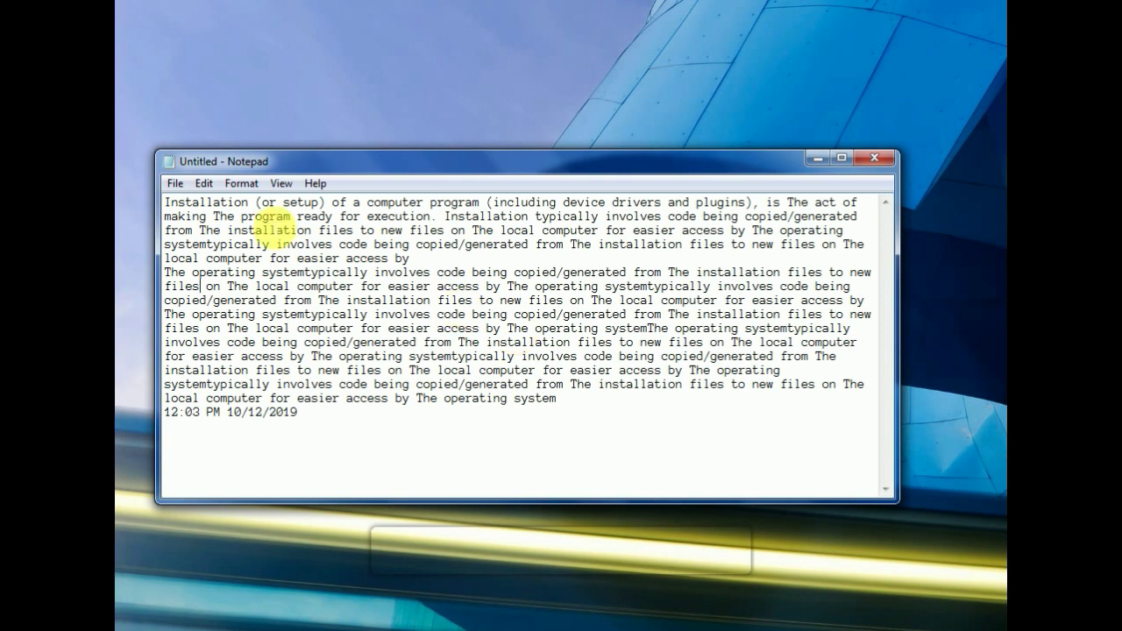
- Check the Status Bar option, and view the About Notepad version and licence information before closing it
click(282, 184)
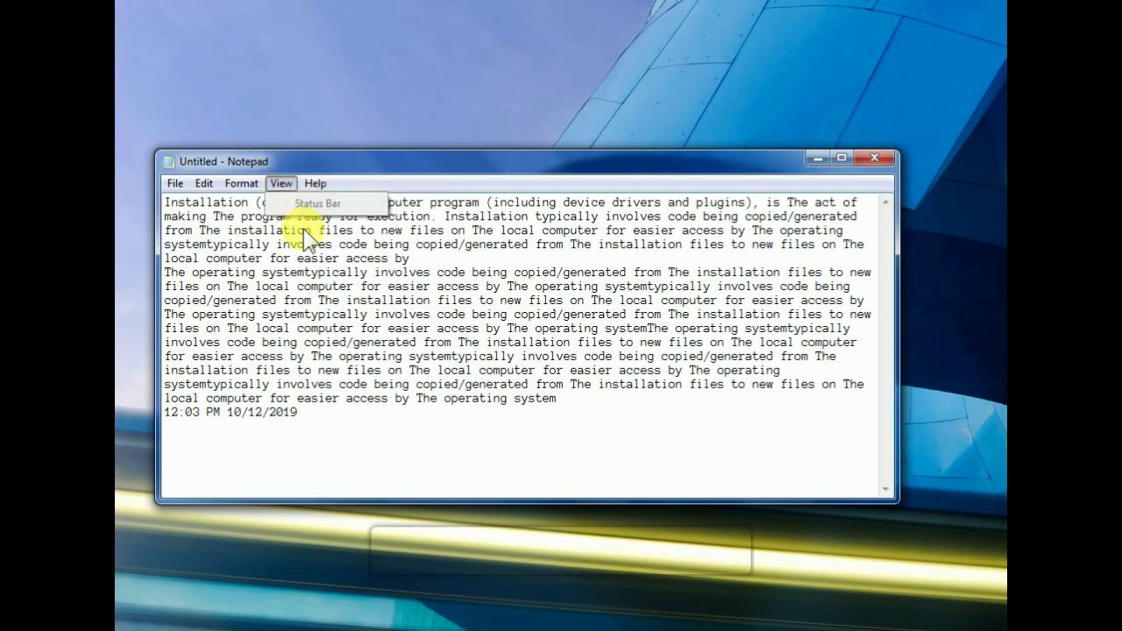
click(250, 225)
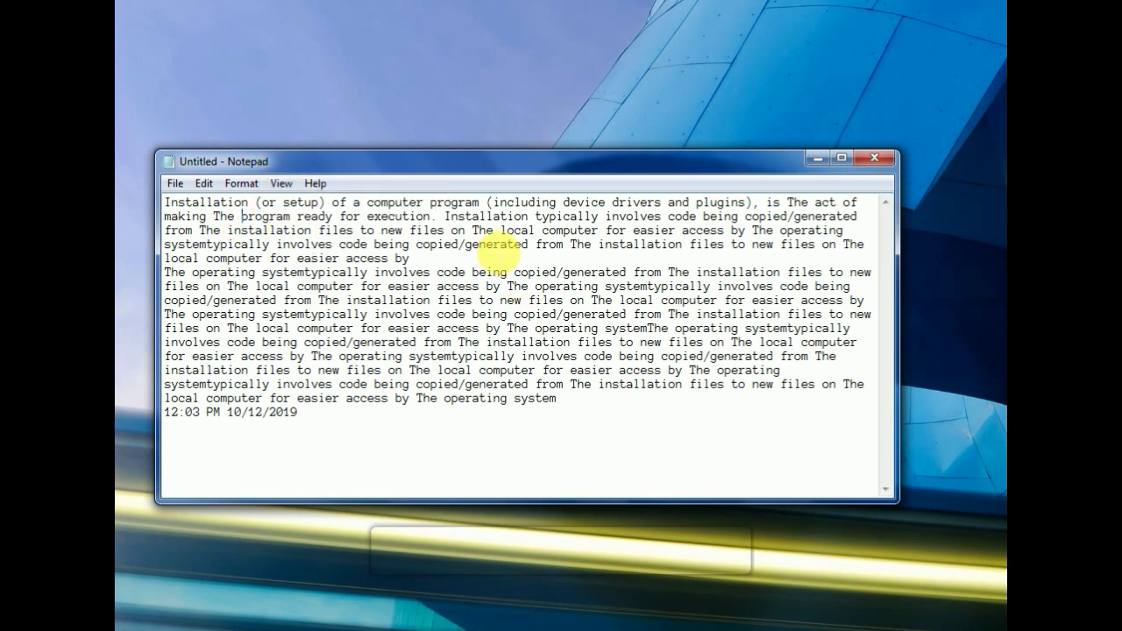
click(316, 184)
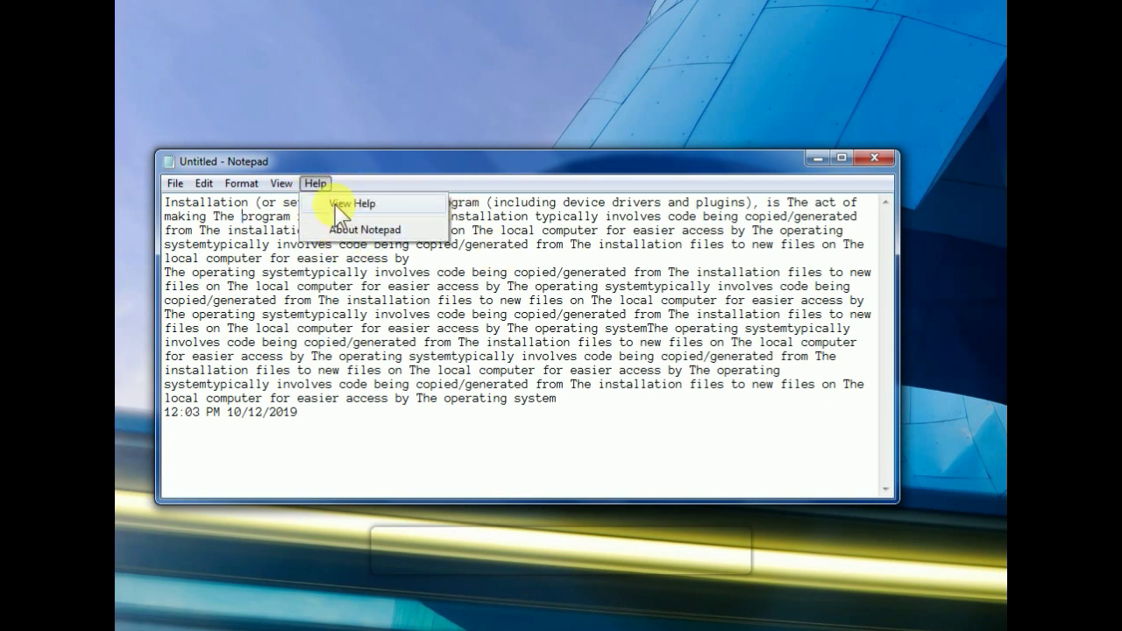
click(361, 230)
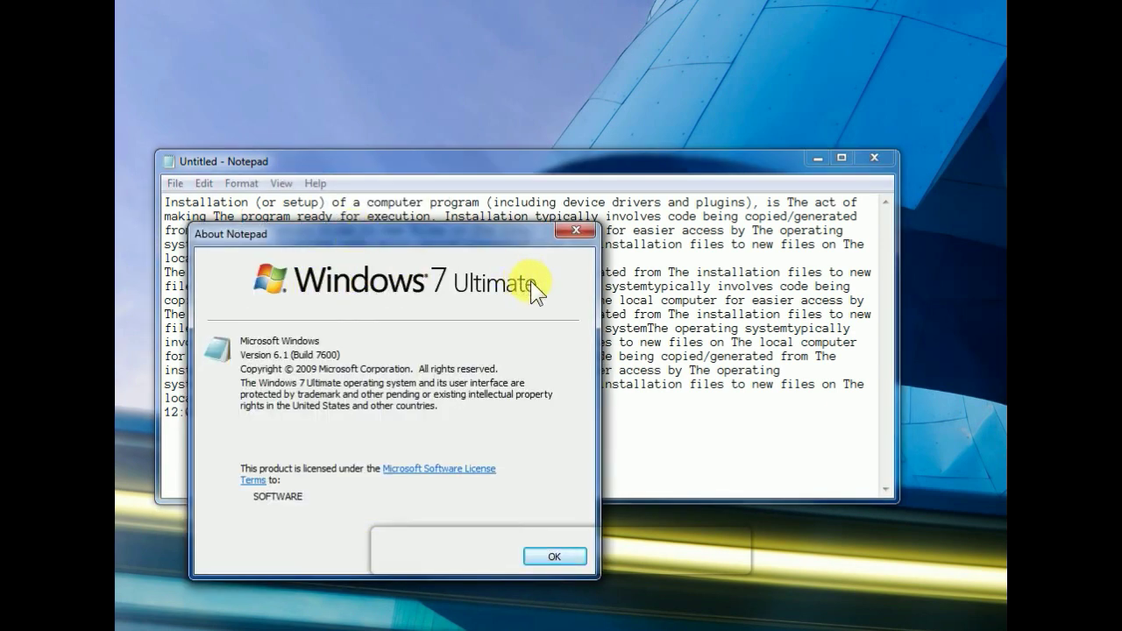
drag(481, 231, 479, 82)
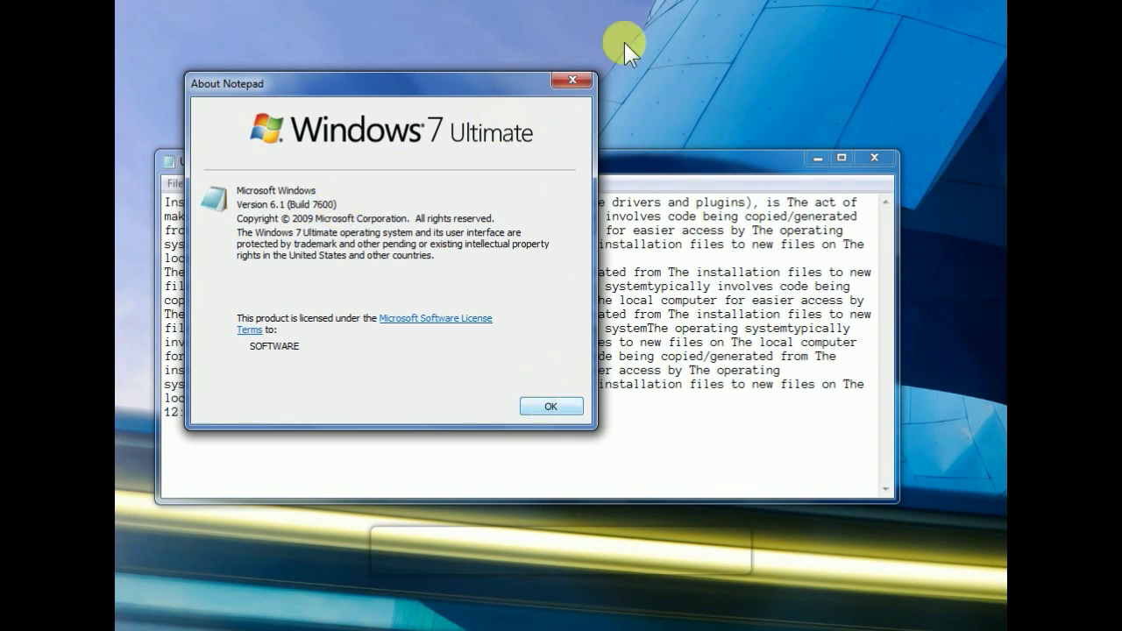
click(573, 82)
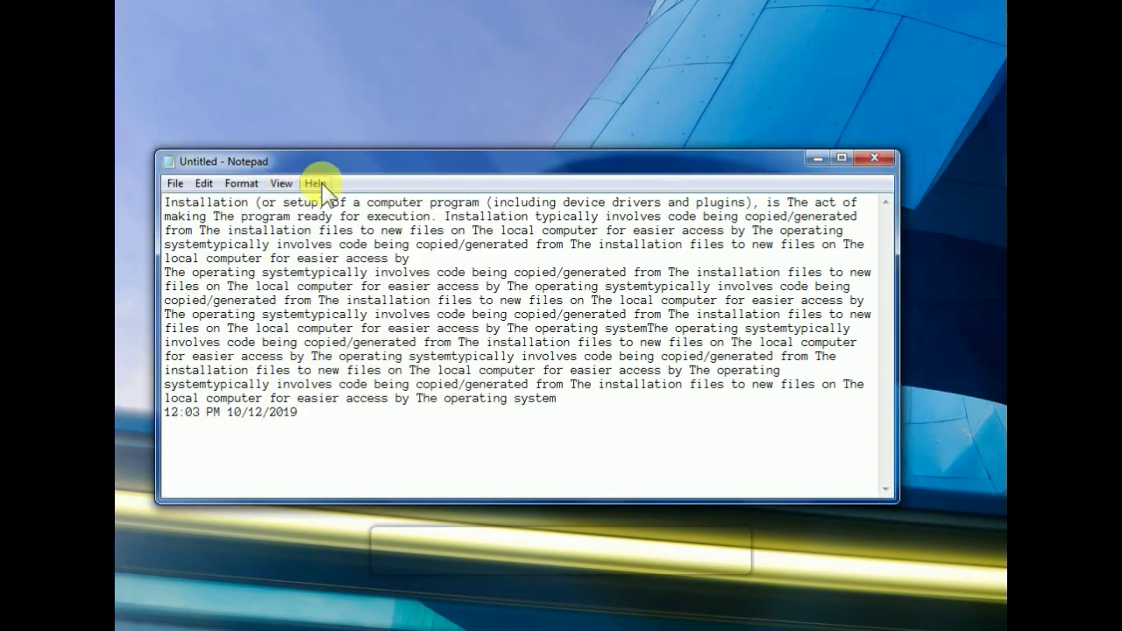
- Open Notepad's help topics, move the help window up, and read the "What is Notepad?" answer with its file type definition
click(321, 183)
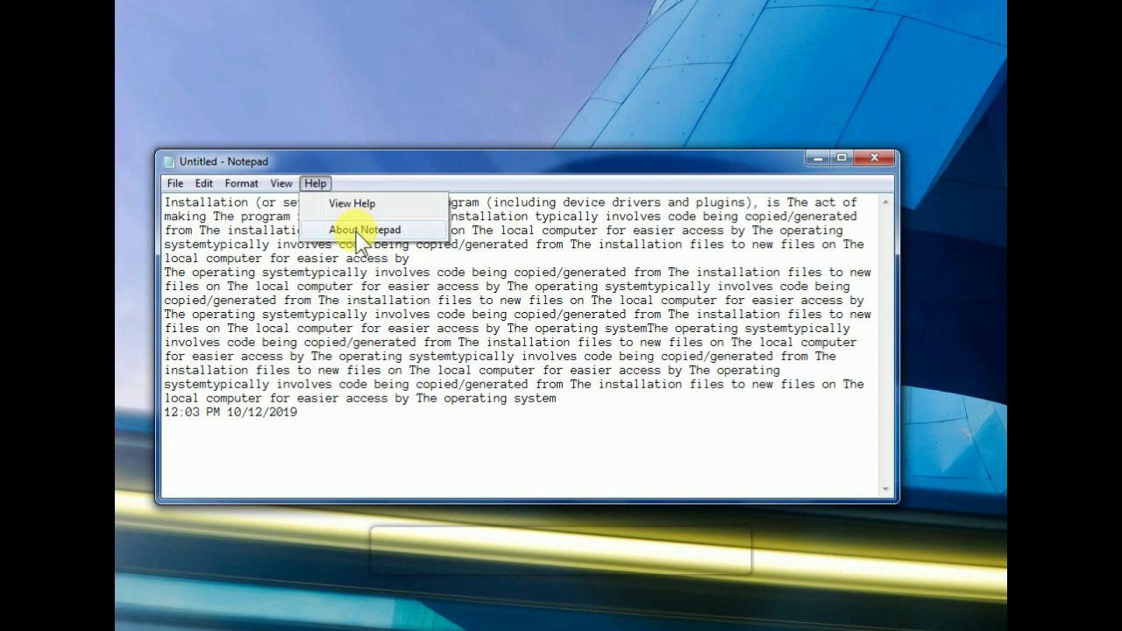
click(354, 207)
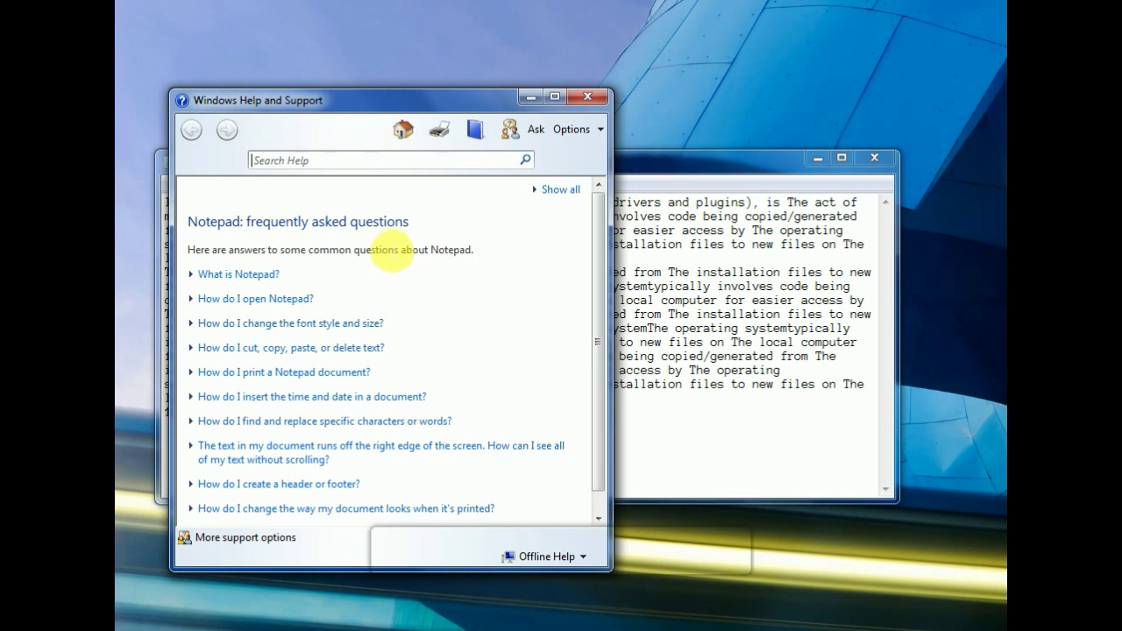
drag(409, 103, 448, 26)
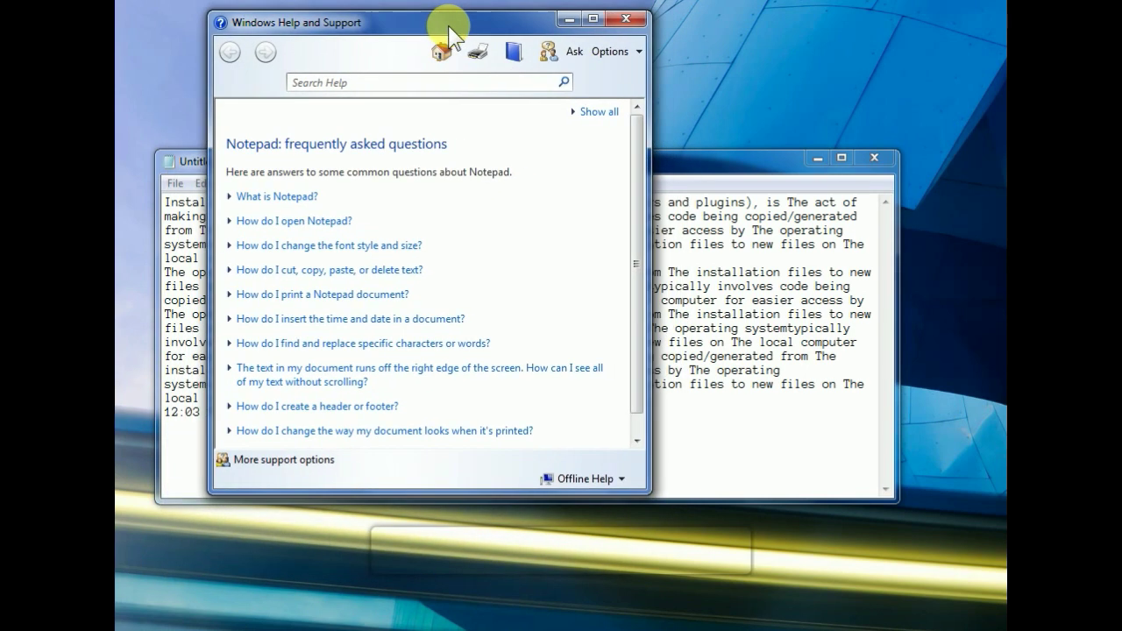
click(243, 204)
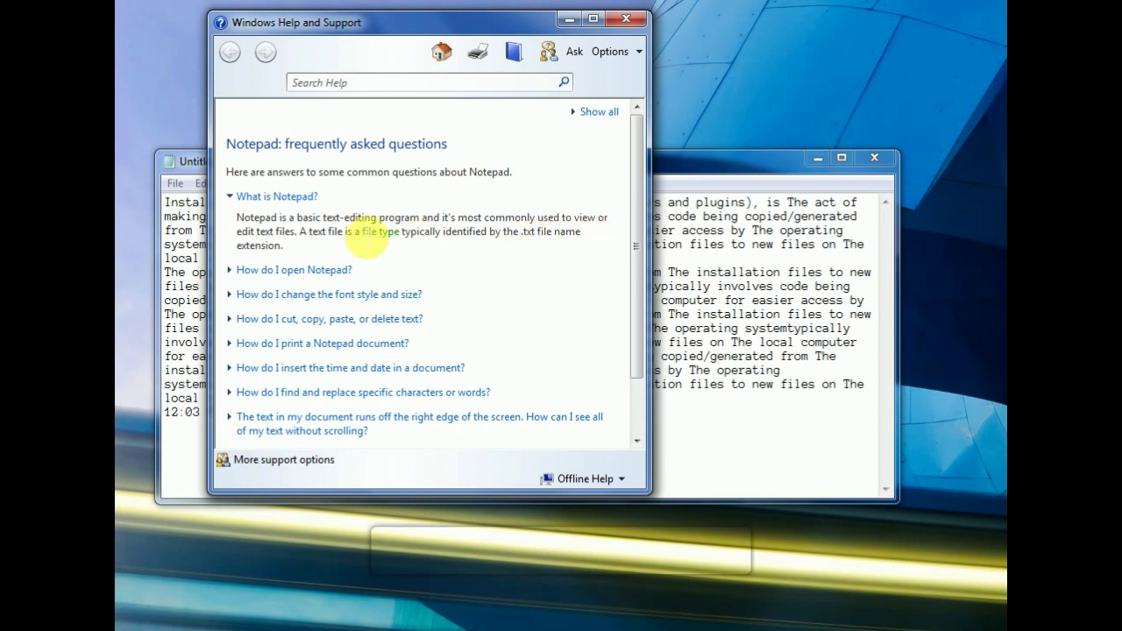
click(381, 233)
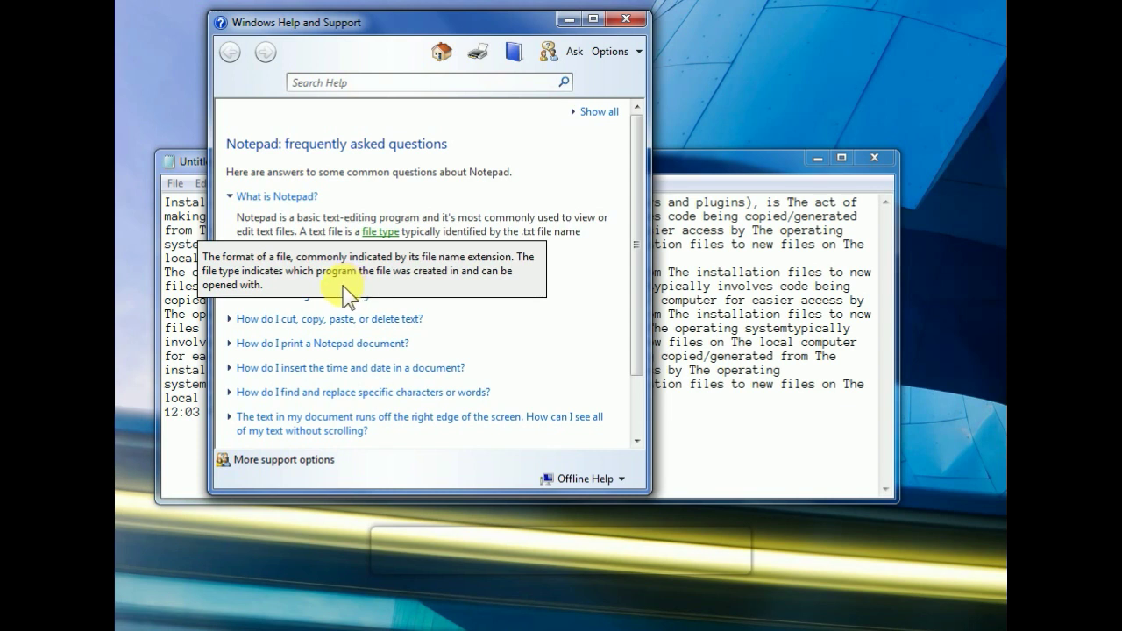
click(347, 219)
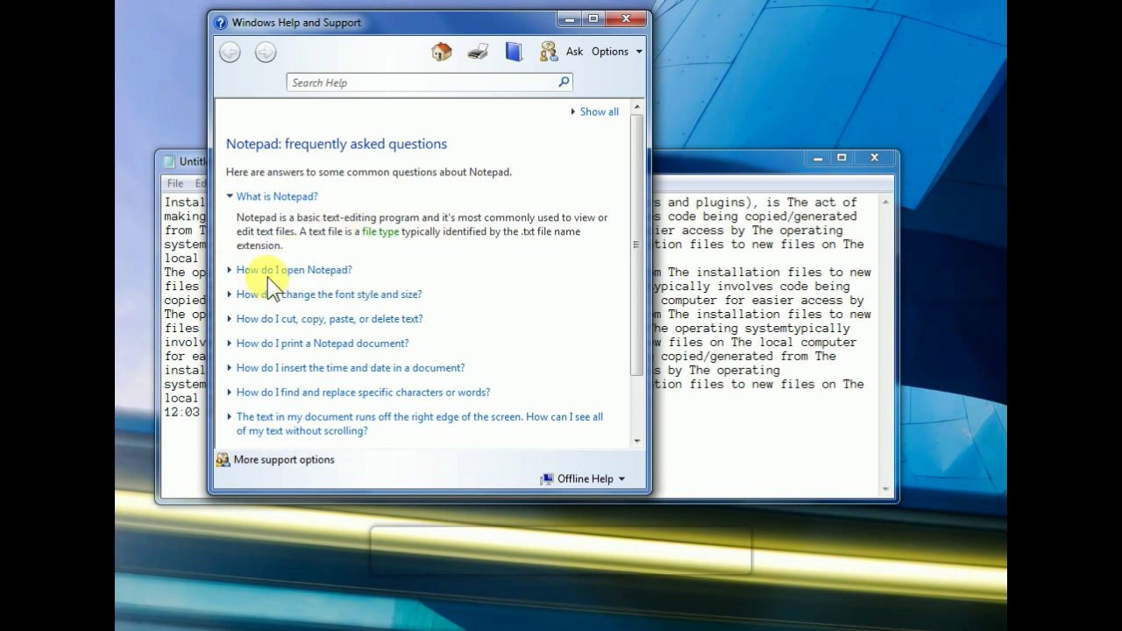
- Expand the "How do I open Notepad?" answer, open a blank Notepad window from its link, and close that window
click(279, 272)
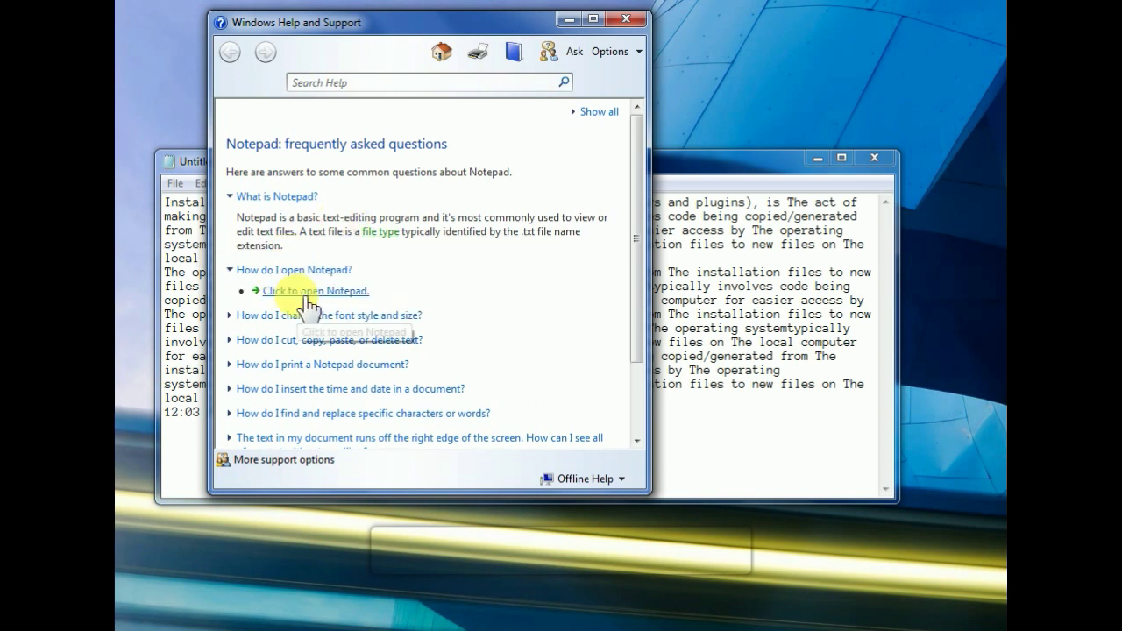
click(316, 291)
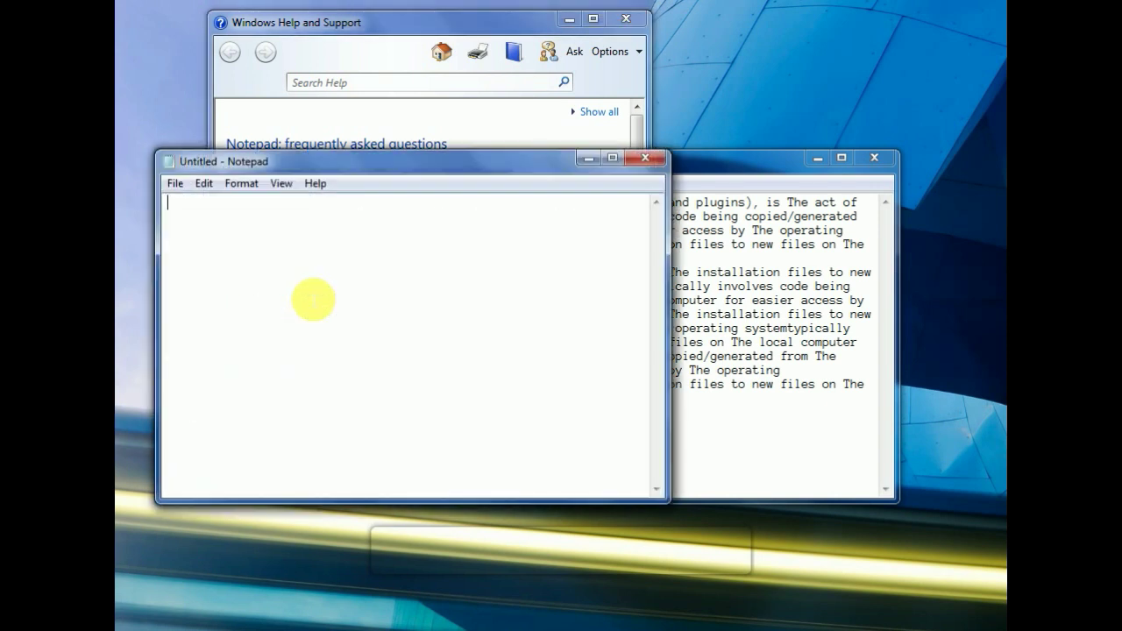
click(646, 159)
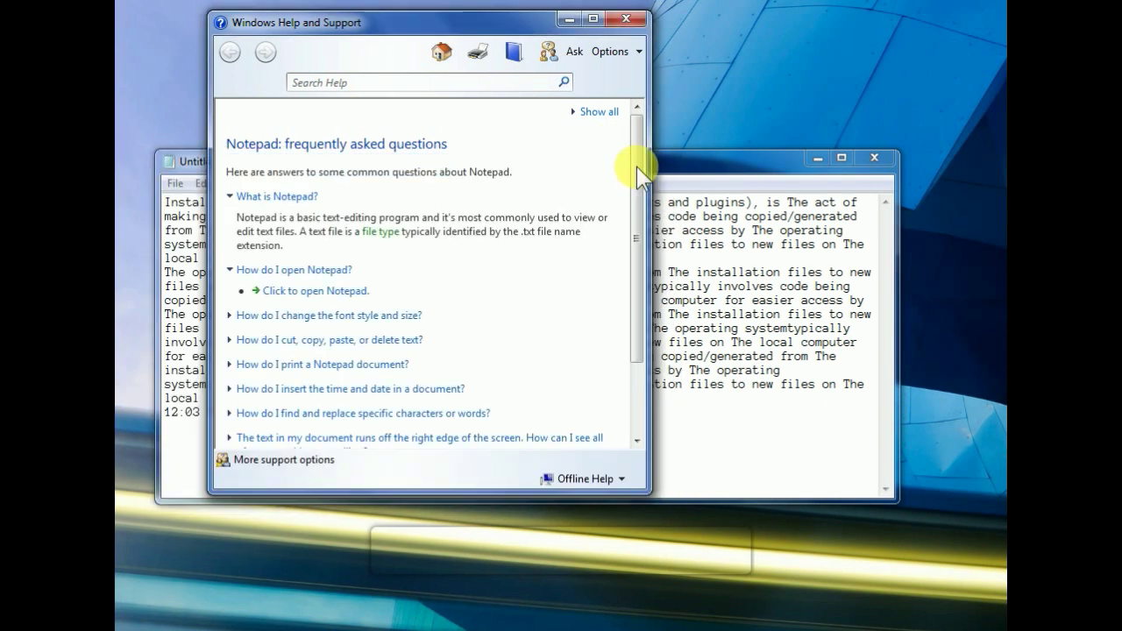
- Read the help on changing the font style and size, and try its link for opening Notepad before closing the blank window
click(293, 317)
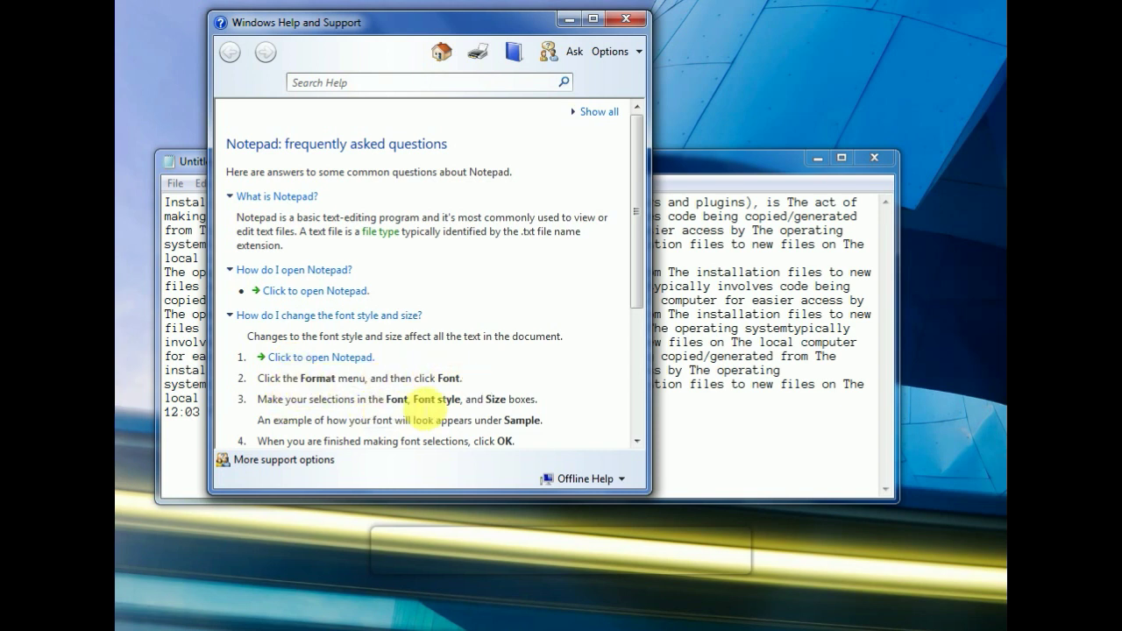
drag(640, 290, 645, 366)
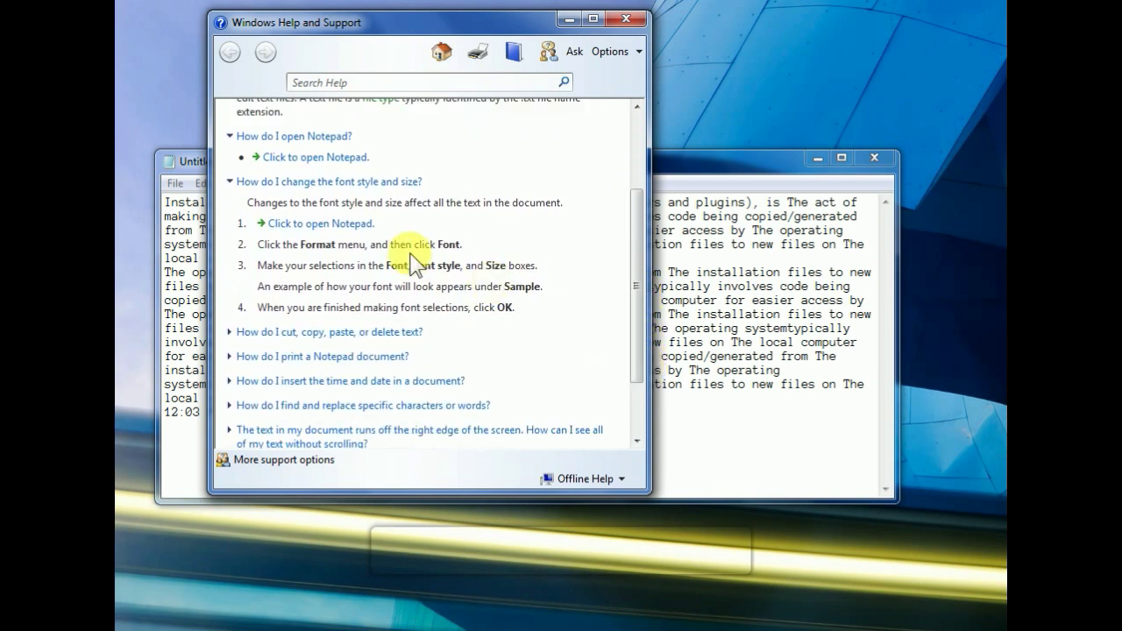
click(322, 226)
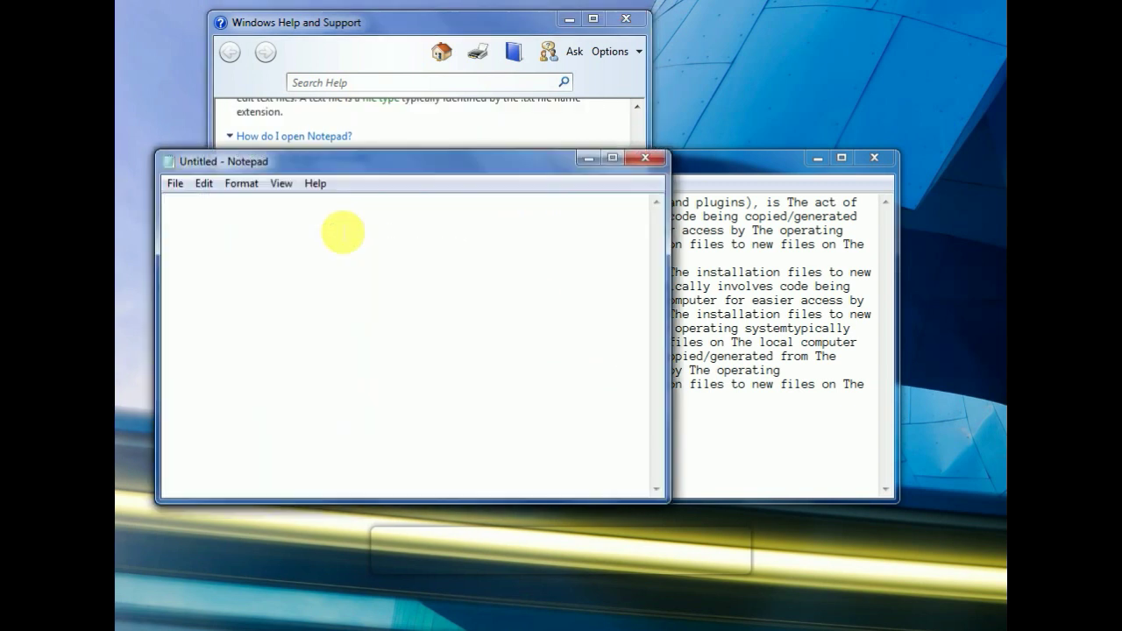
click(648, 158)
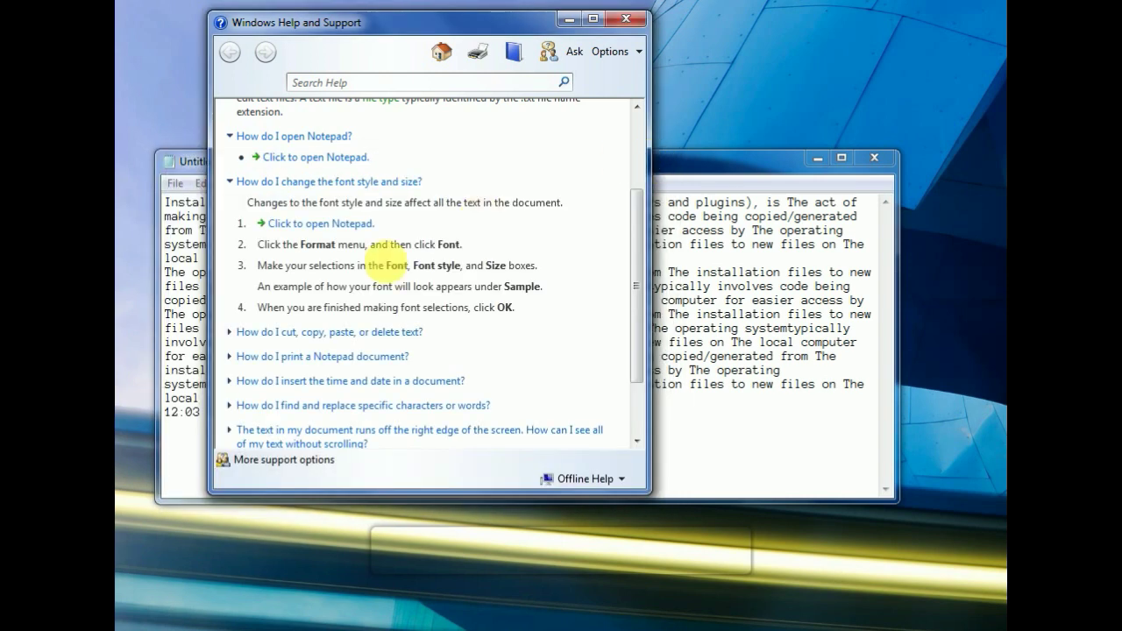
- Read the help on cutting, copying, pasting or deleting text, and on creating a header or footer with its character codes and tips
click(297, 333)
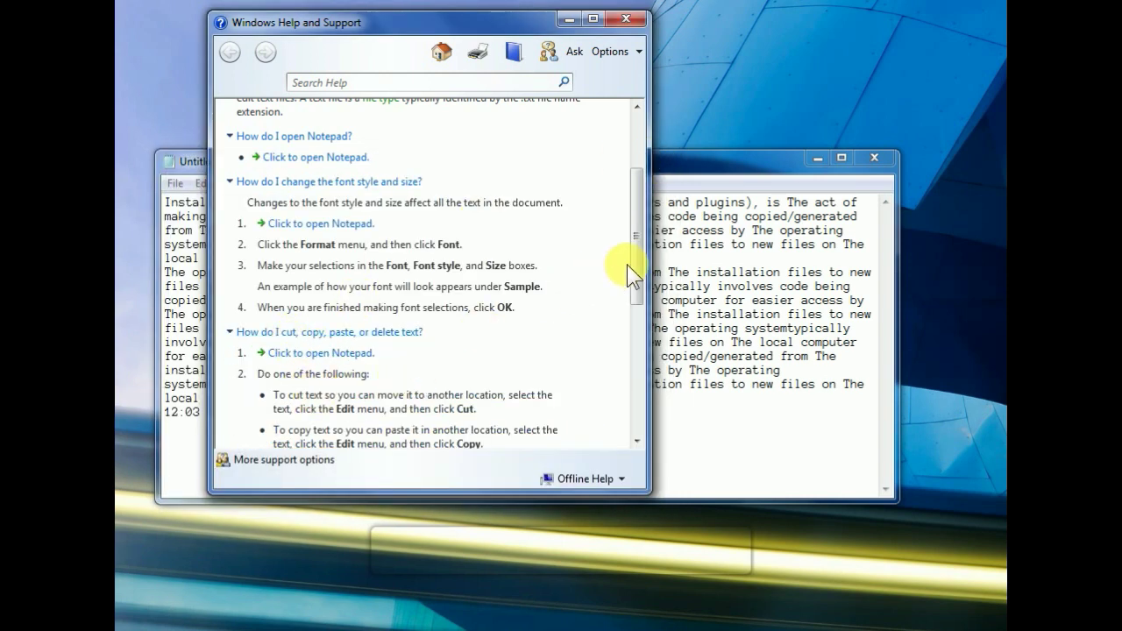
drag(632, 265, 642, 383)
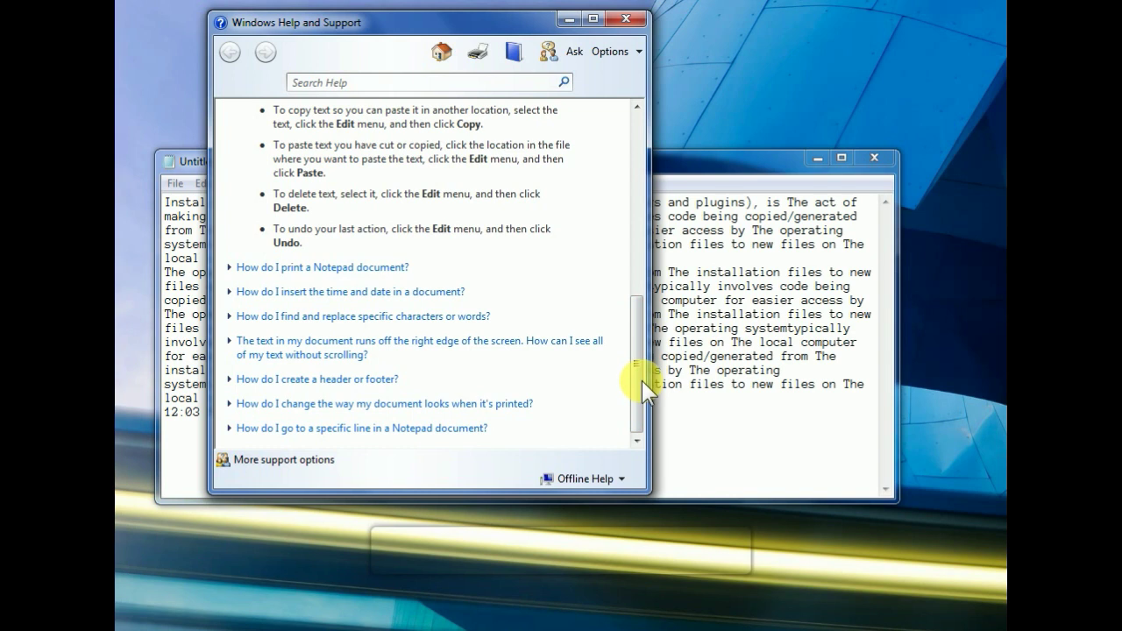
click(263, 381)
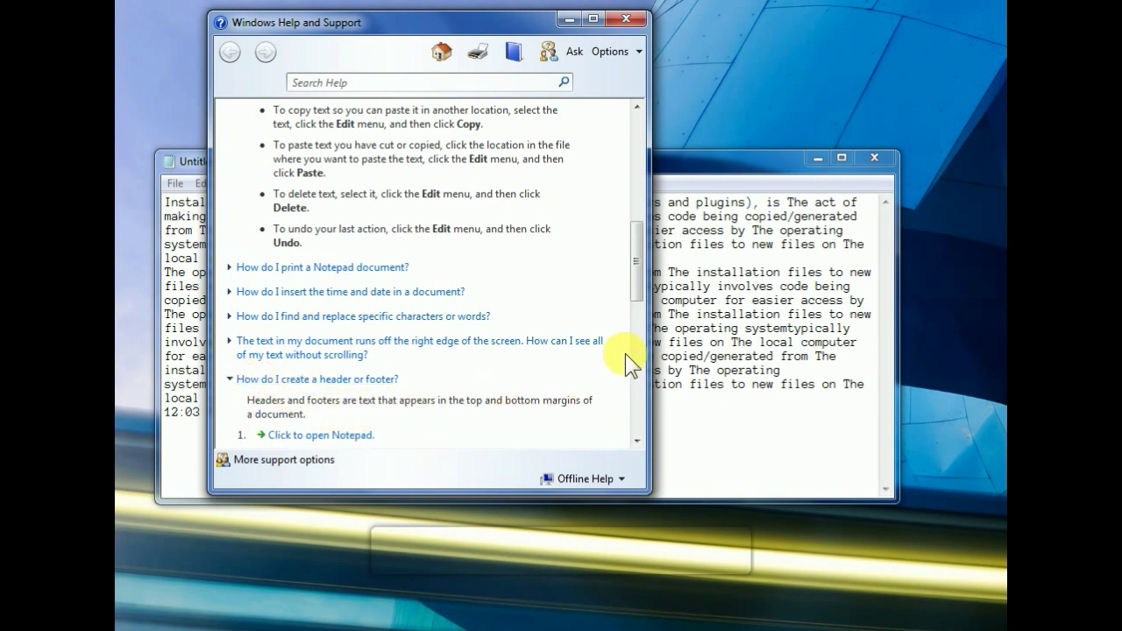
drag(633, 266, 645, 332)
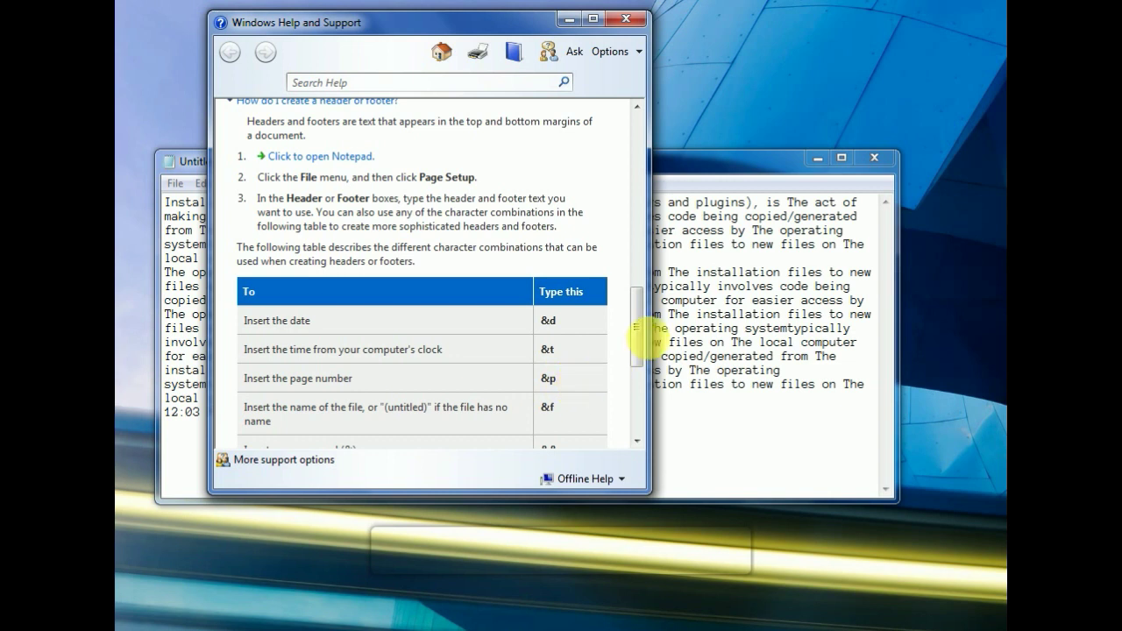
drag(642, 333, 644, 352)
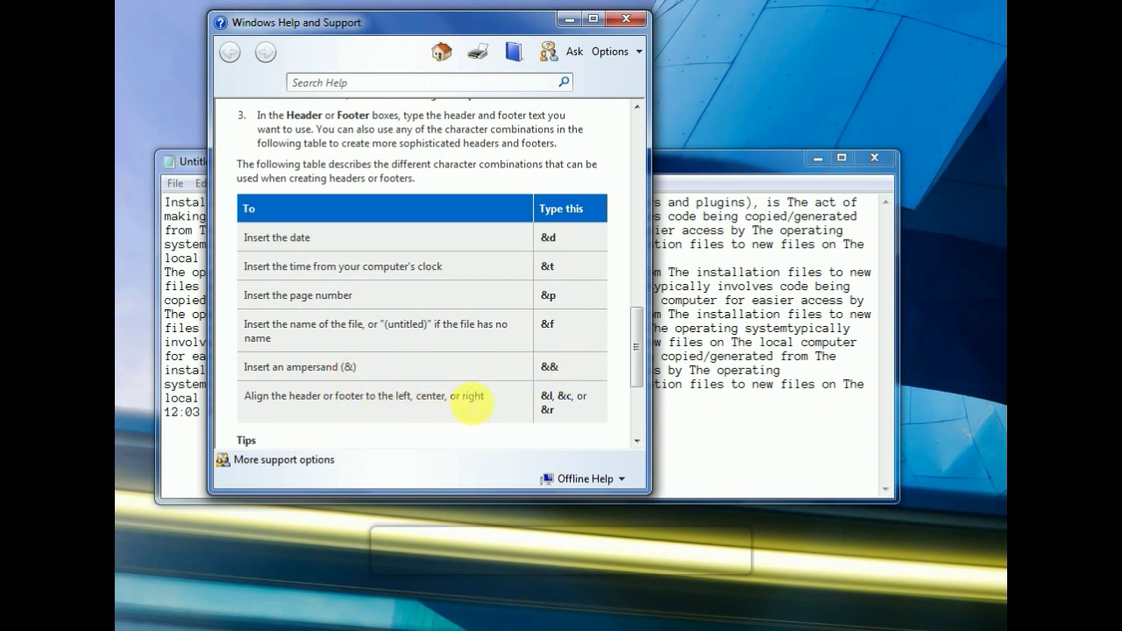
mouse_move(640, 355)
mouse_down()
mouse_move(642, 372)
mouse_move(643, 362)
mouse_up()
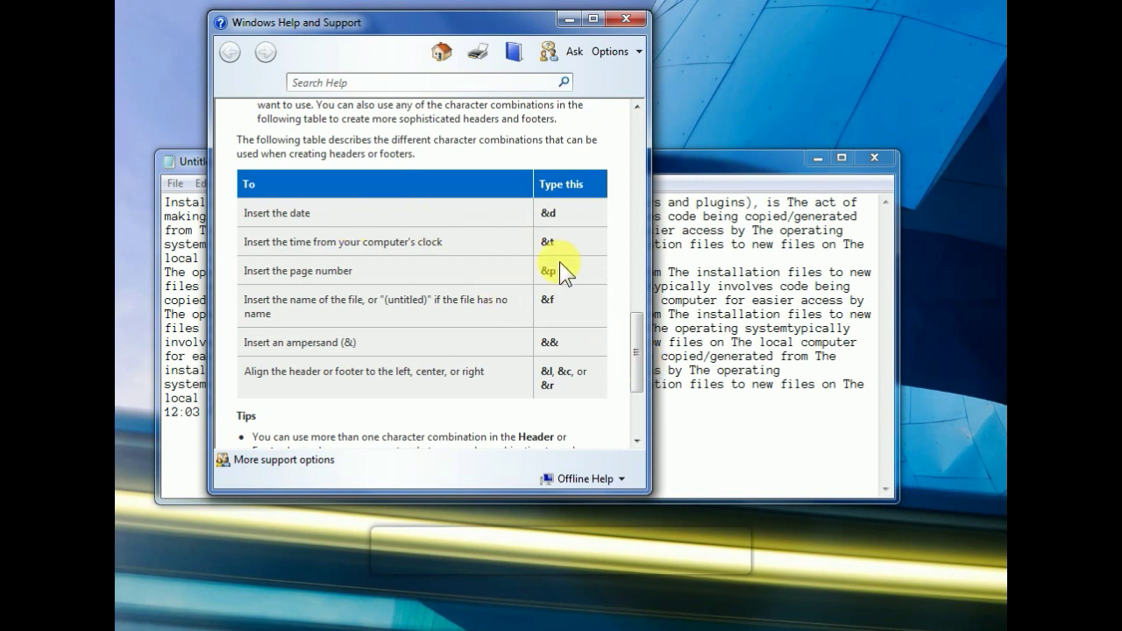
drag(637, 355, 647, 421)
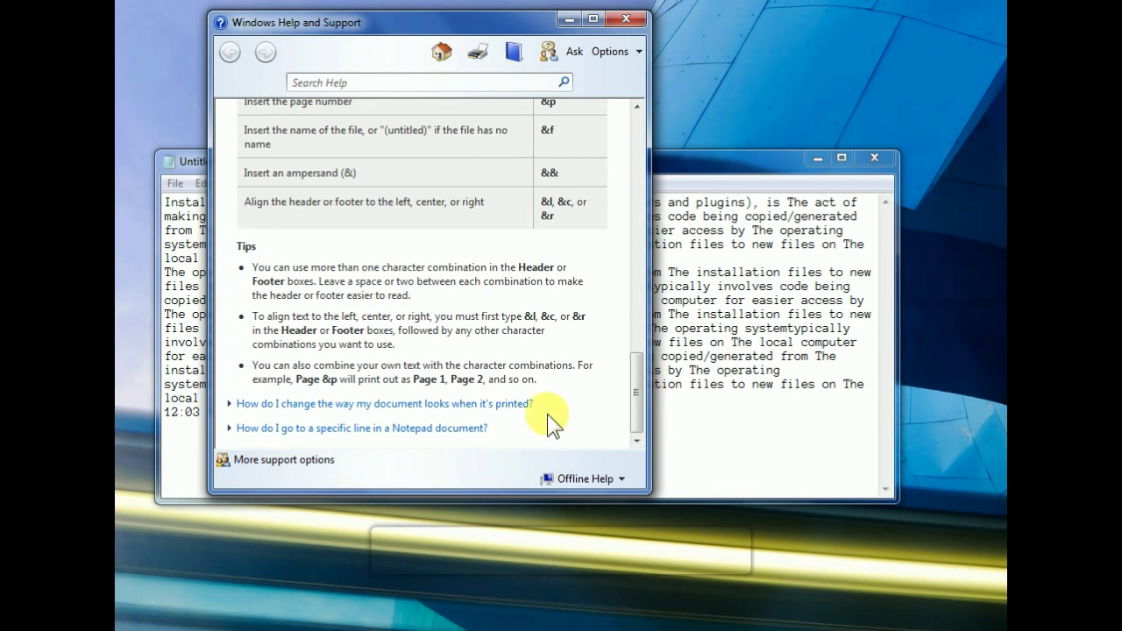
- Read the help on changing how a document looks when it's printed, and minimize the help window
click(323, 405)
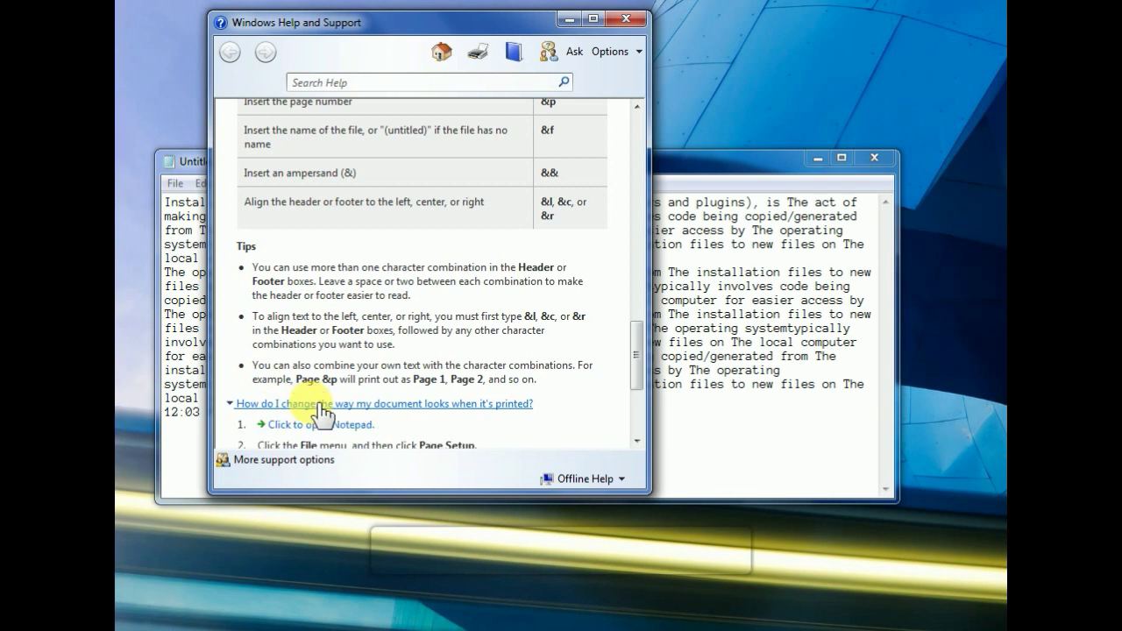
drag(641, 351, 644, 394)
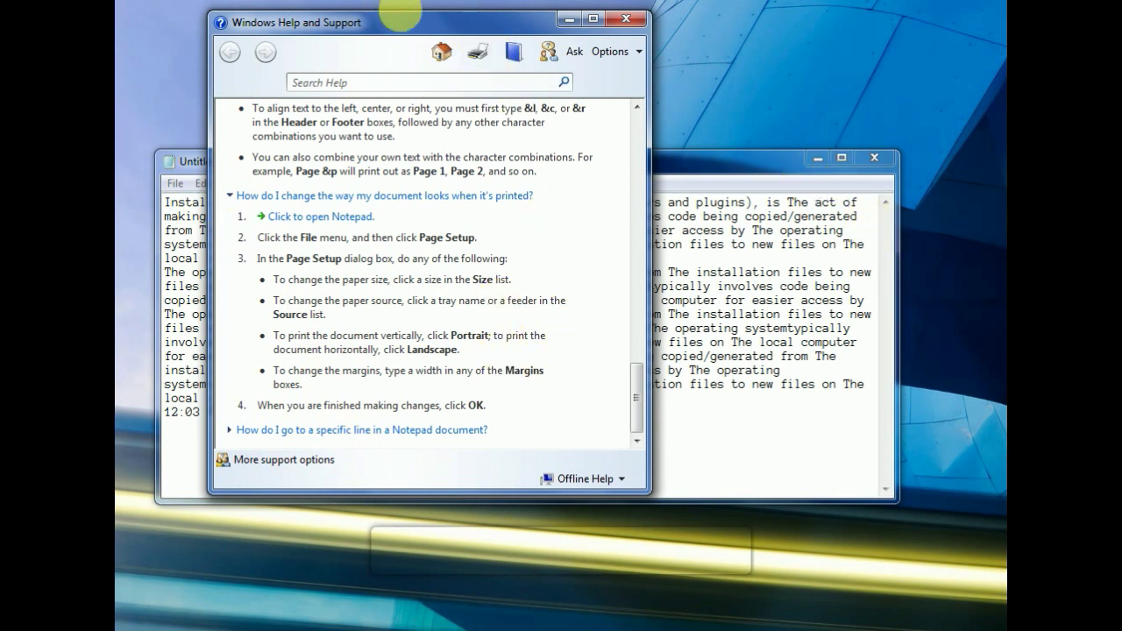
click(563, 19)
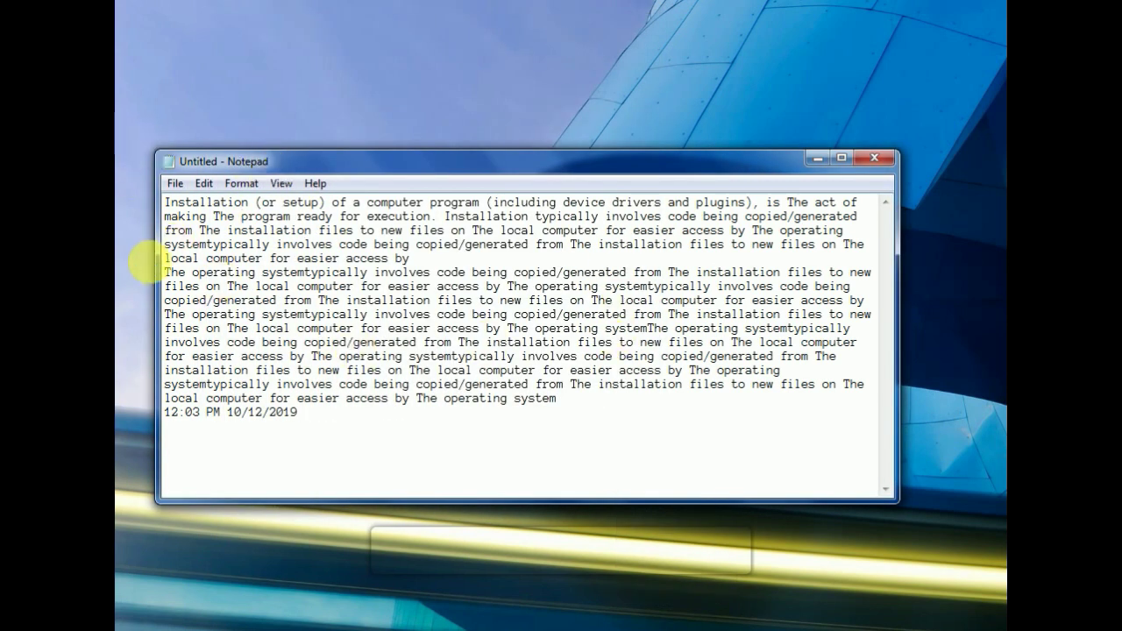
- Resize the Notepad window to a tall shape about half its original width, and move it up on the desktop
drag(158, 271, 144, 272)
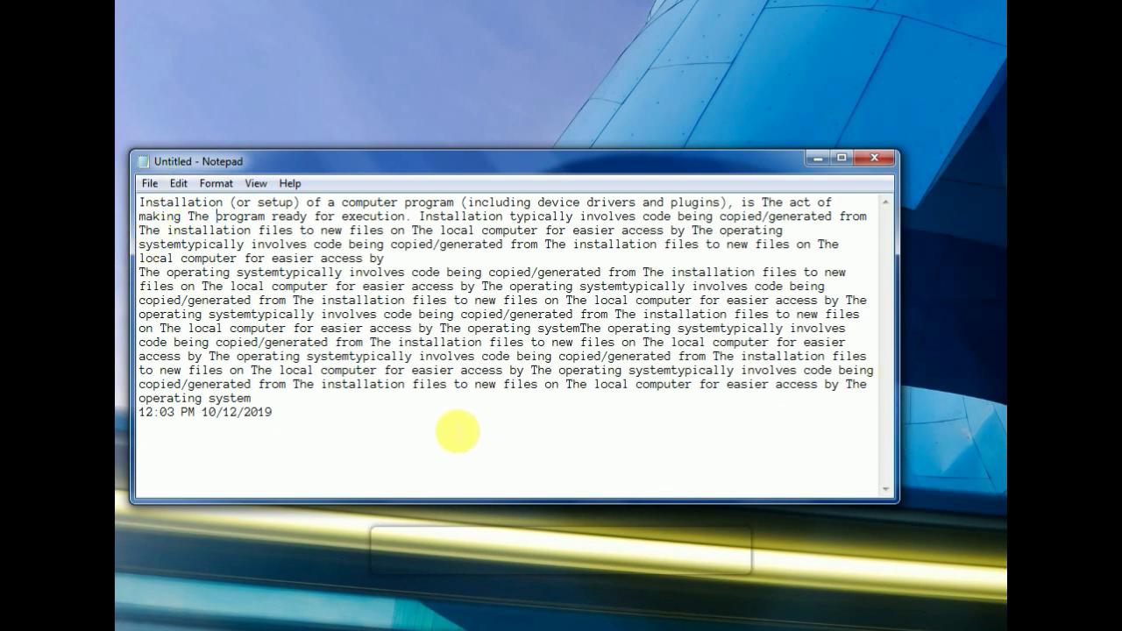
drag(897, 297, 510, 333)
drag(330, 150, 316, 30)
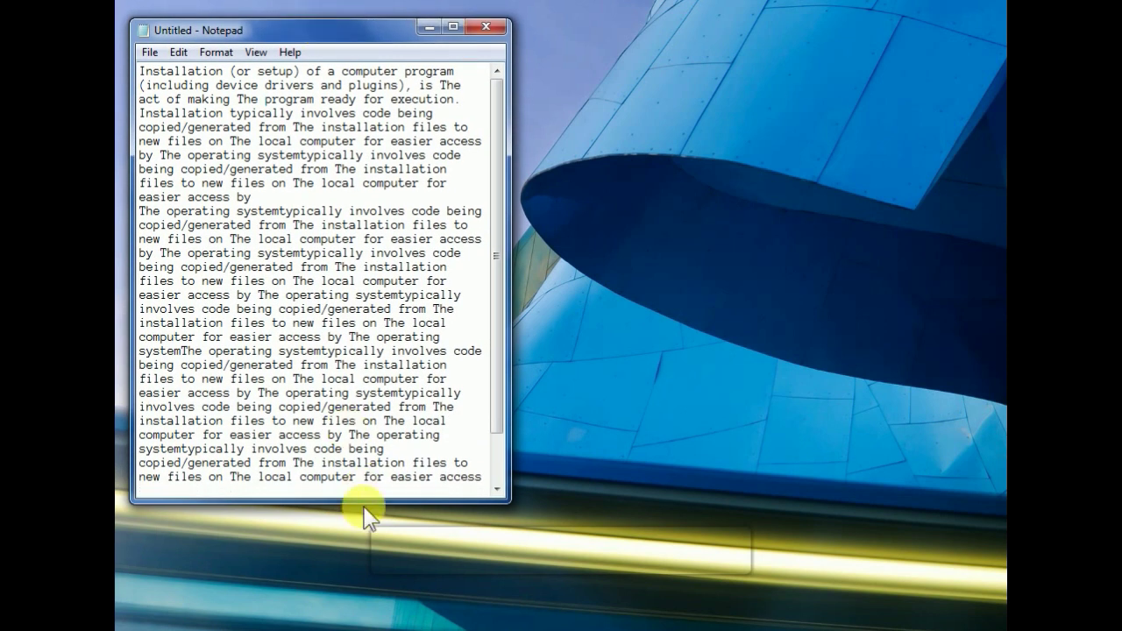
drag(368, 503, 382, 590)
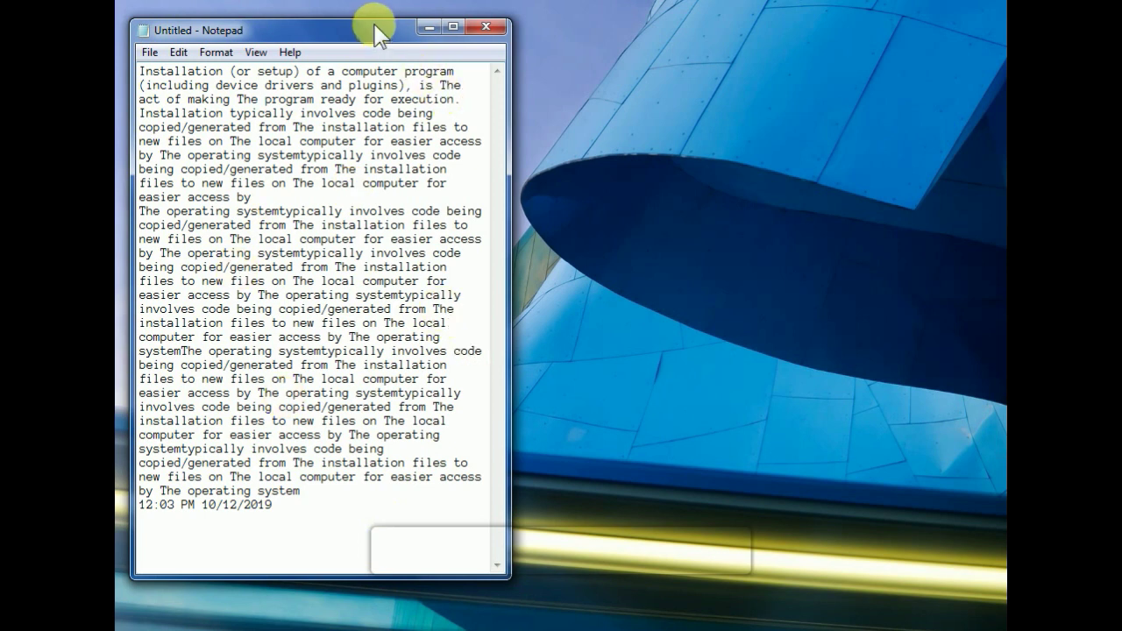
drag(372, 26, 372, 18)
drag(441, 570, 443, 481)
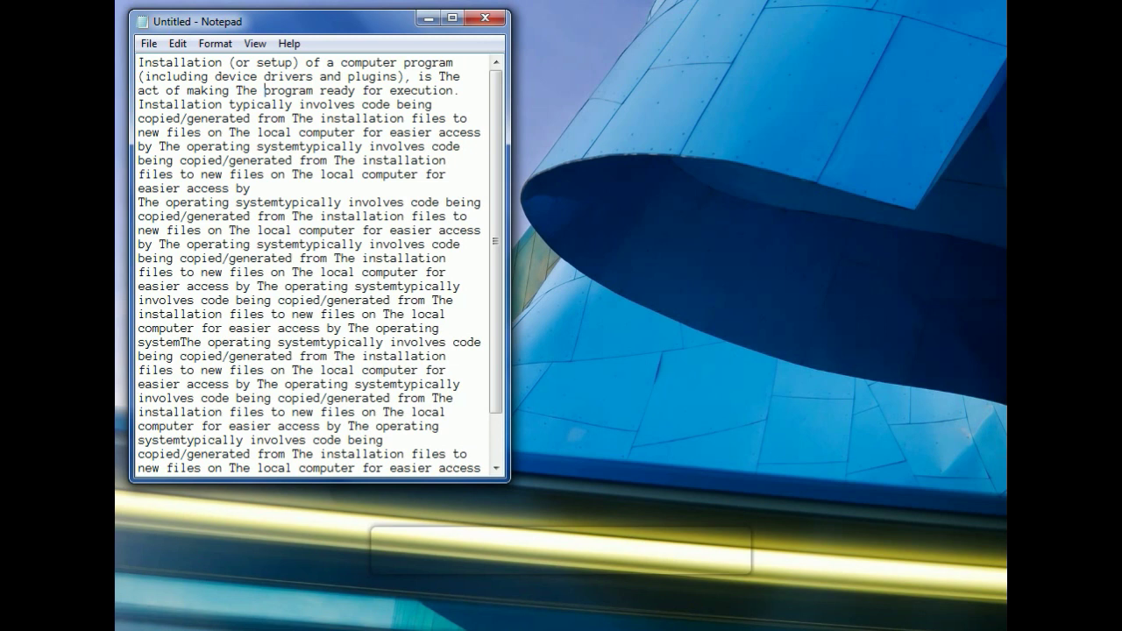
- Restore the help window, read how to find and replace specific characters or words, and minimize it again
click(626, 531)
drag(638, 383, 628, 204)
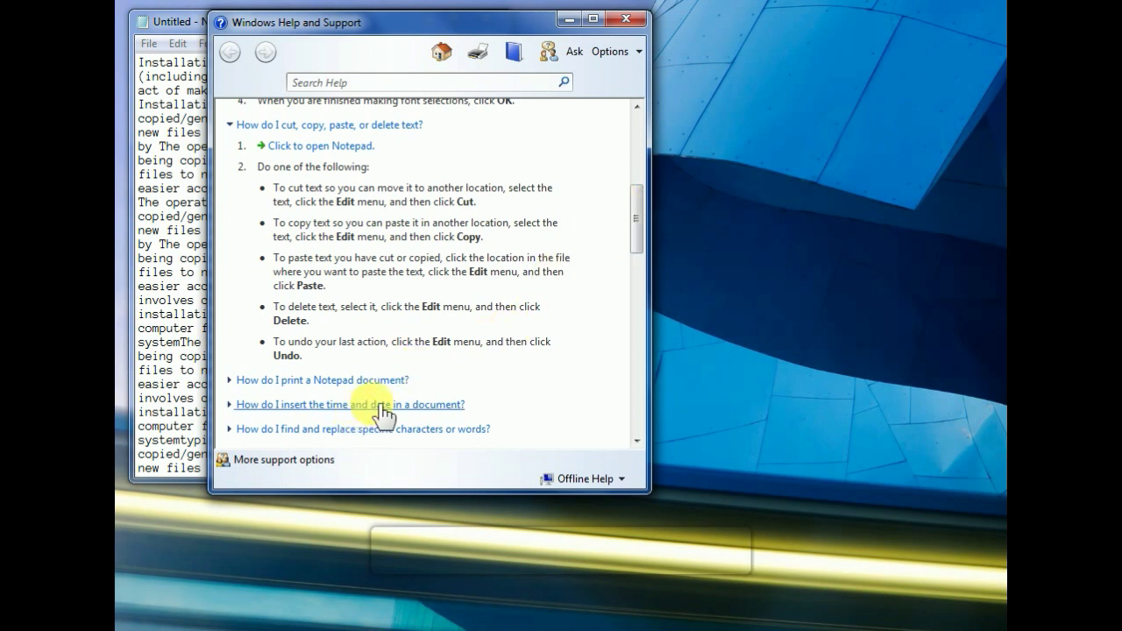
click(431, 446)
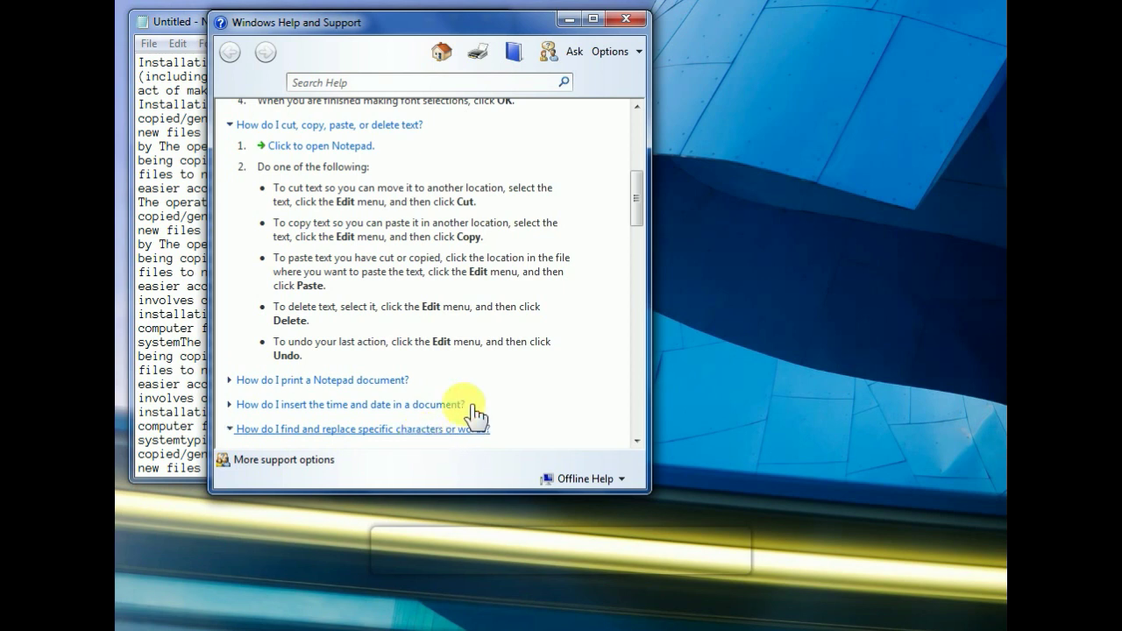
drag(636, 203, 662, 261)
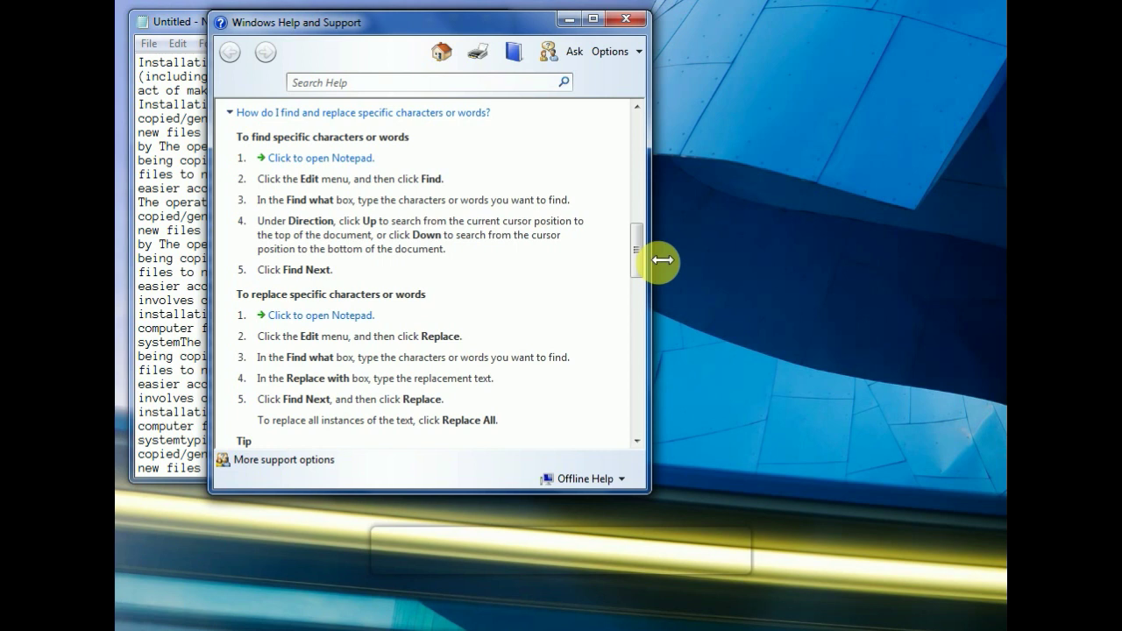
click(570, 18)
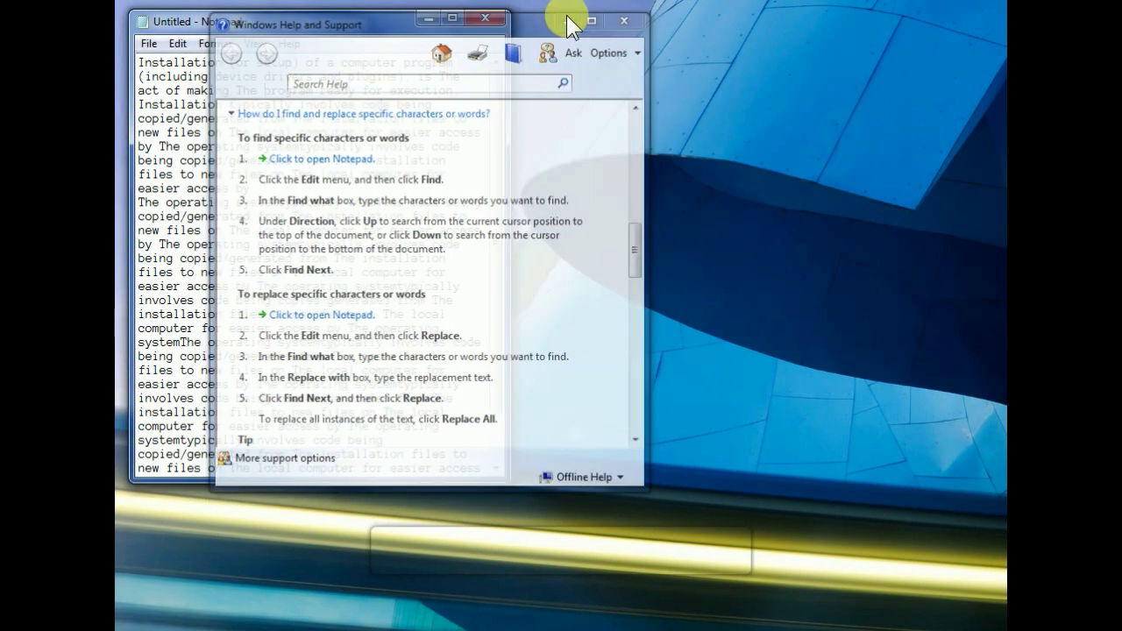
- Open the page setup for the document and set the paper size to A3
click(147, 40)
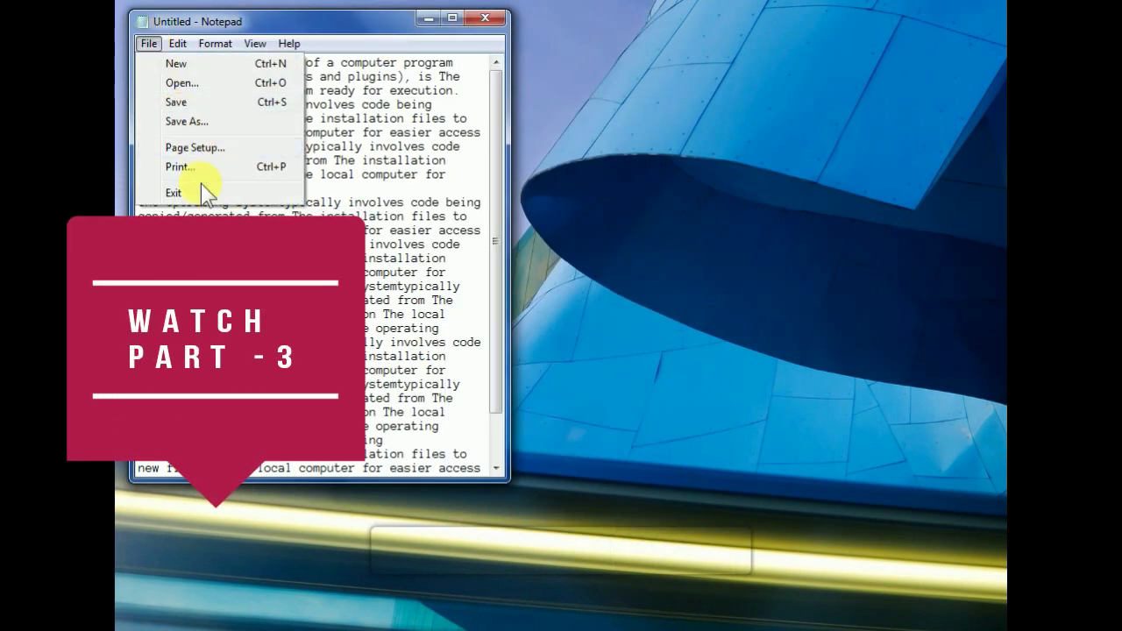
click(191, 148)
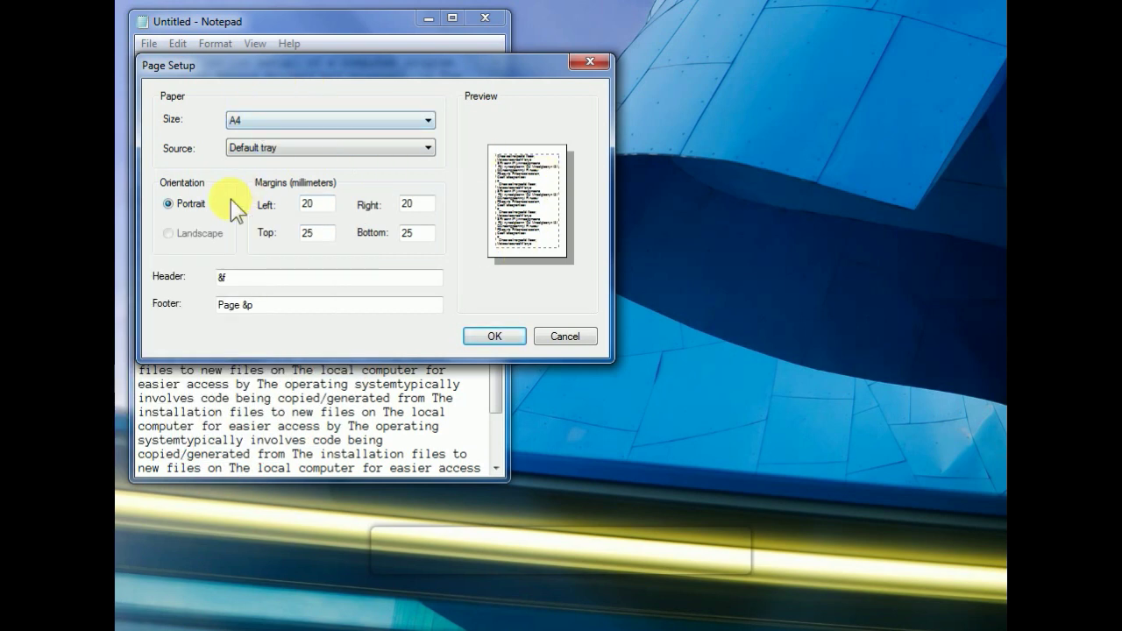
click(288, 146)
click(283, 118)
click(282, 117)
click(260, 138)
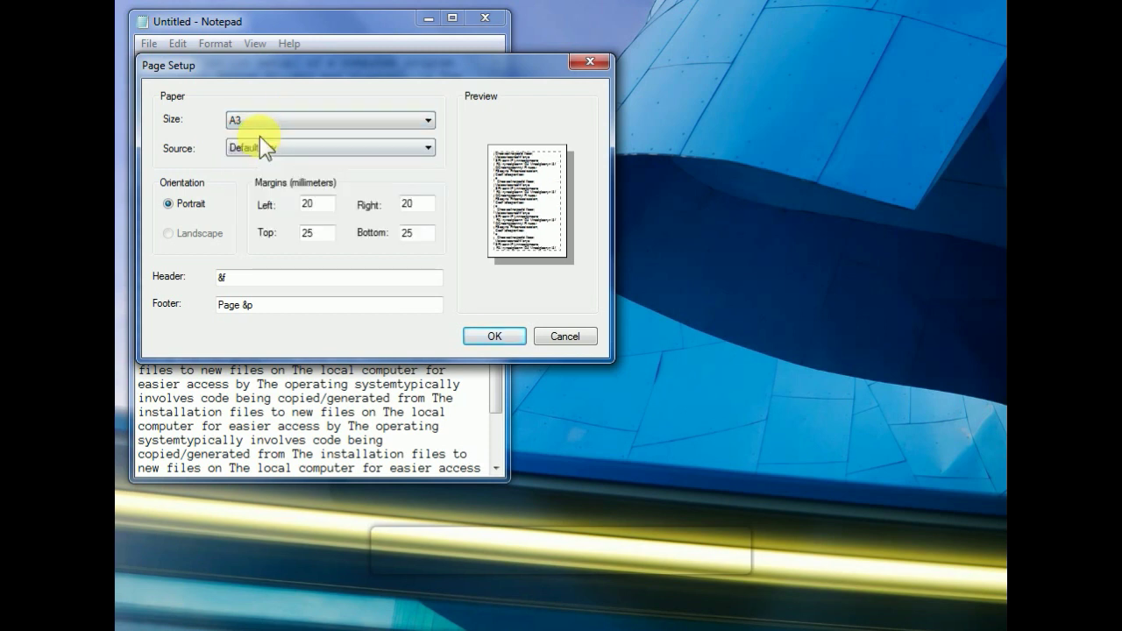
- Try Custom Size as the paper size, and switch it to B5 (JIS)
click(277, 120)
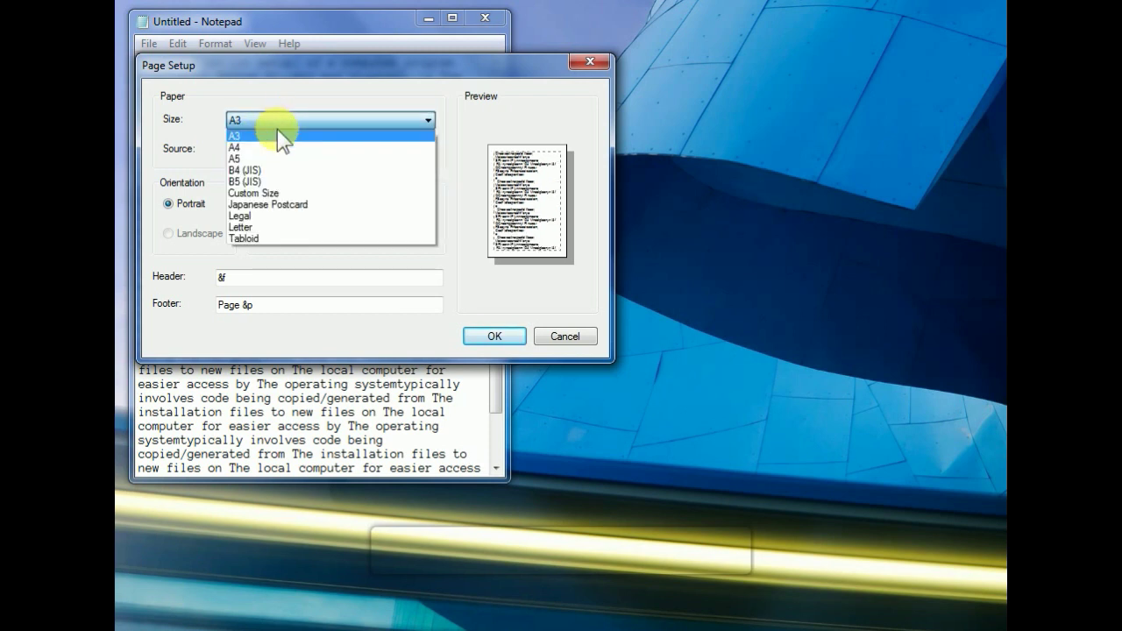
click(245, 193)
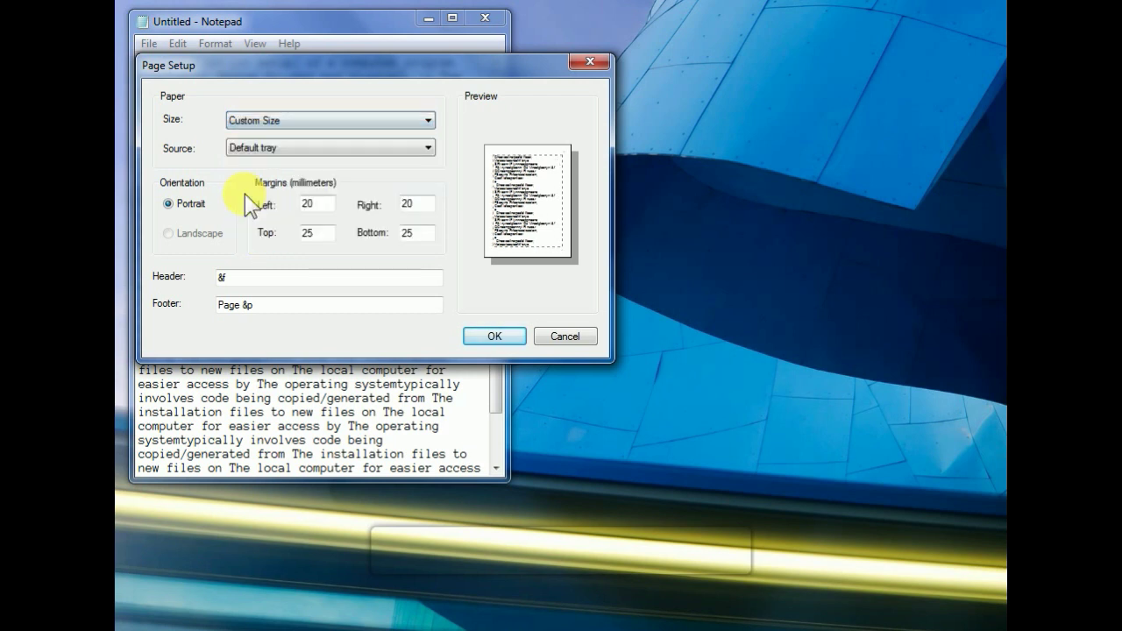
click(345, 123)
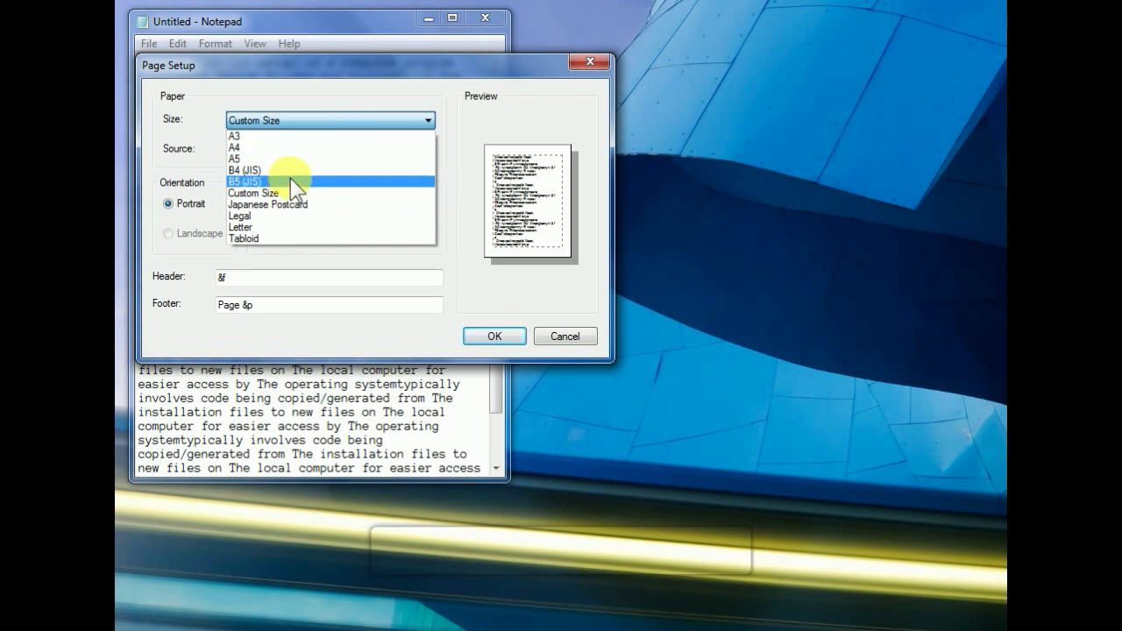
click(290, 180)
- Check the header and footer codes in Page Setup against the help table of character combinations, and minimize the help window
click(263, 305)
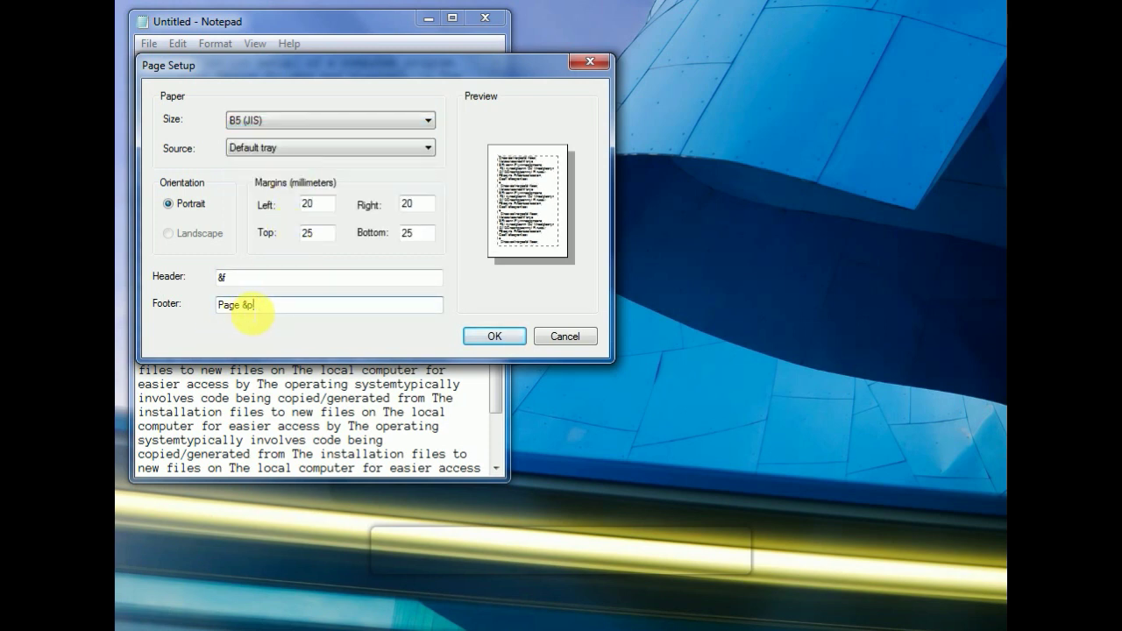
click(238, 280)
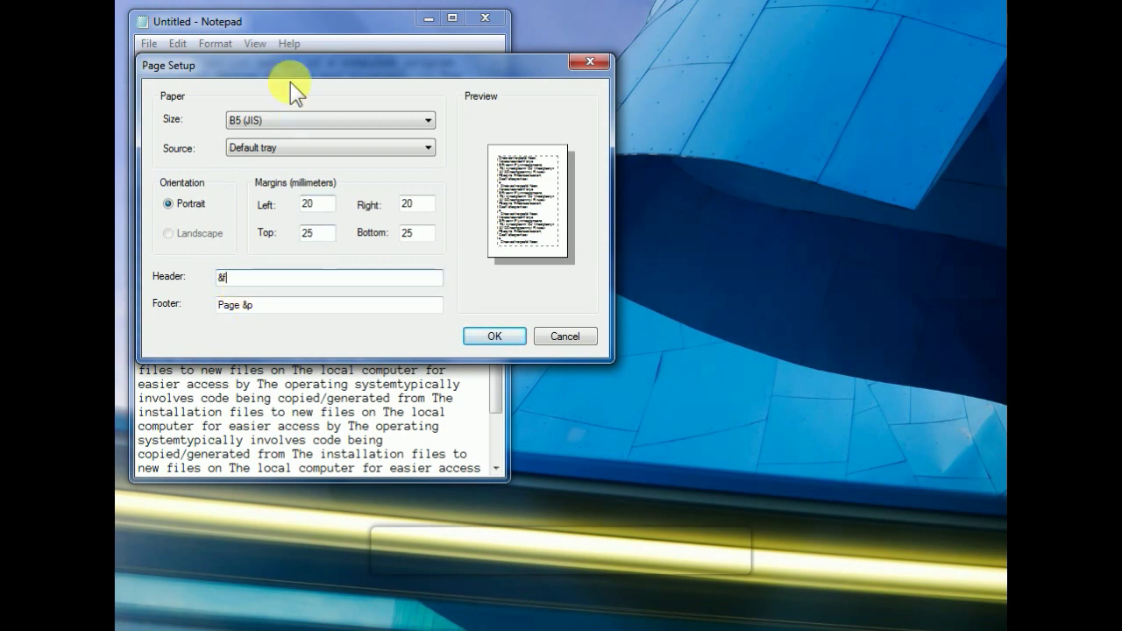
drag(280, 62, 456, 58)
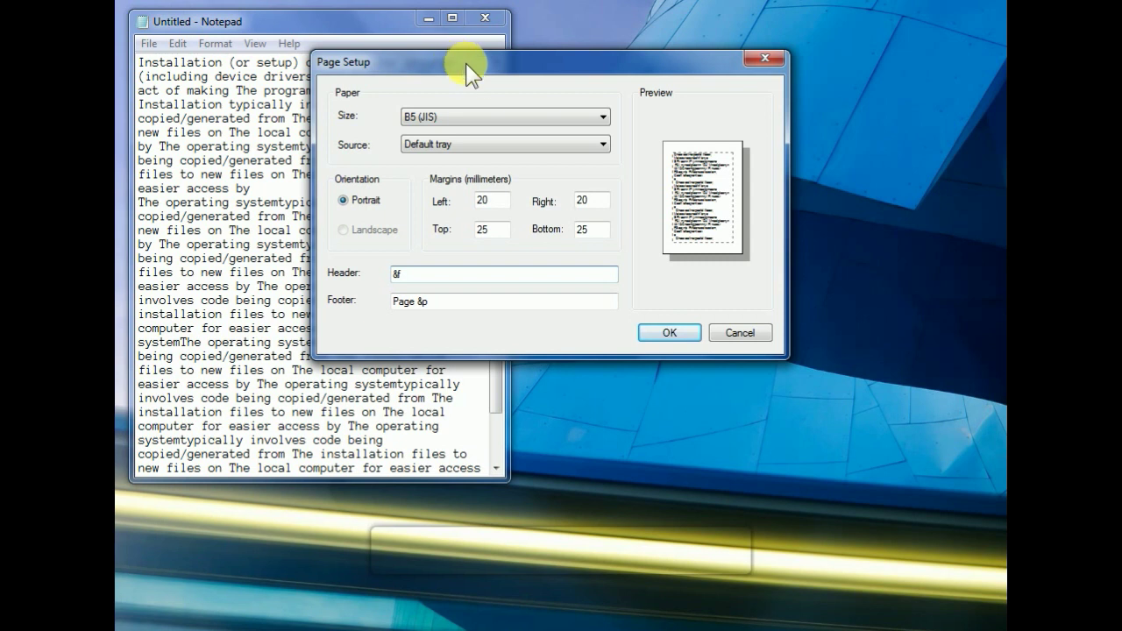
key(F1)
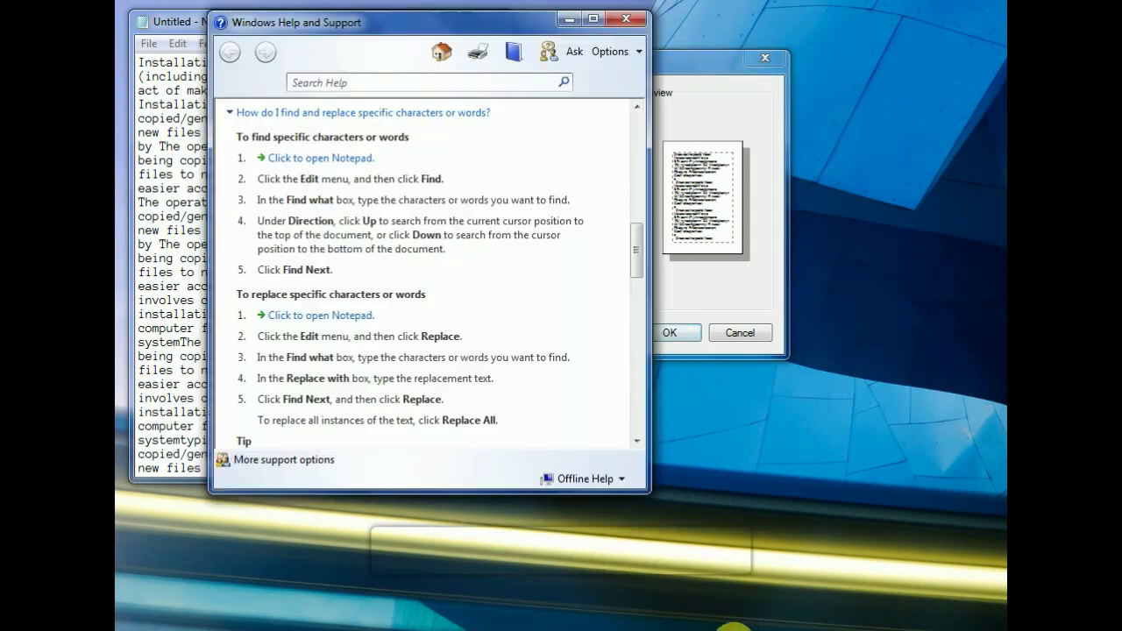
drag(643, 247, 651, 344)
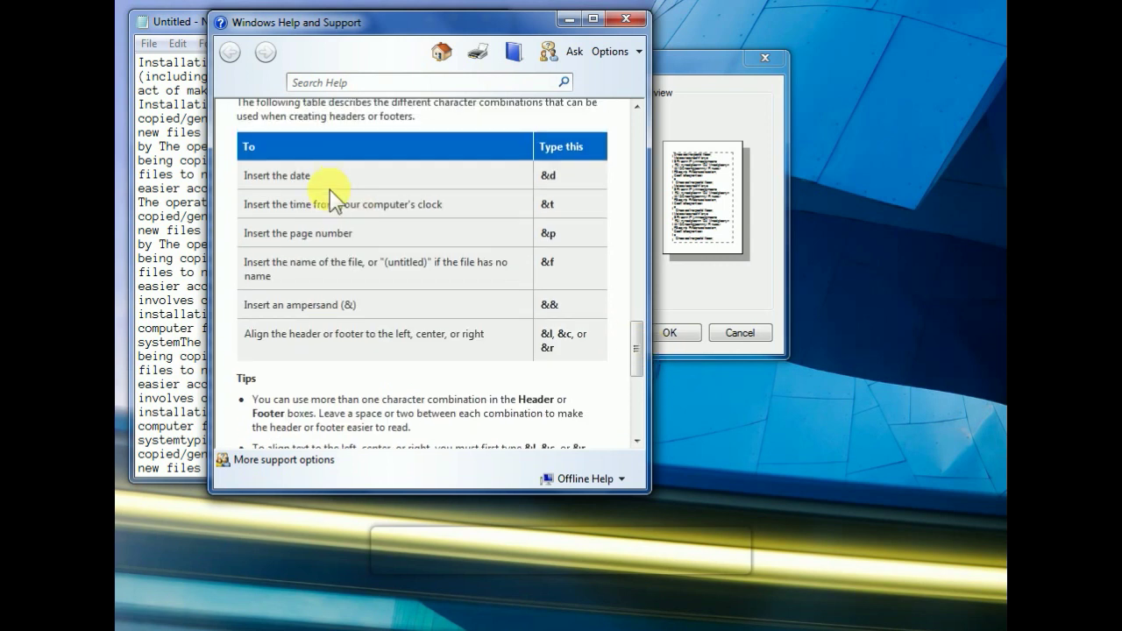
drag(464, 15, 748, 78)
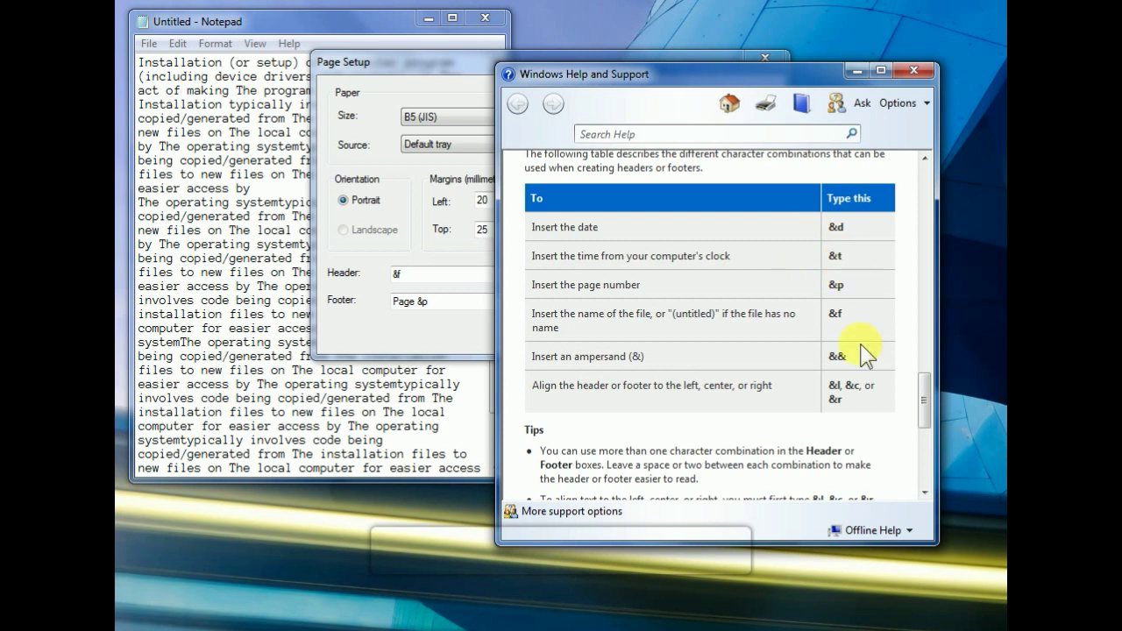
click(856, 71)
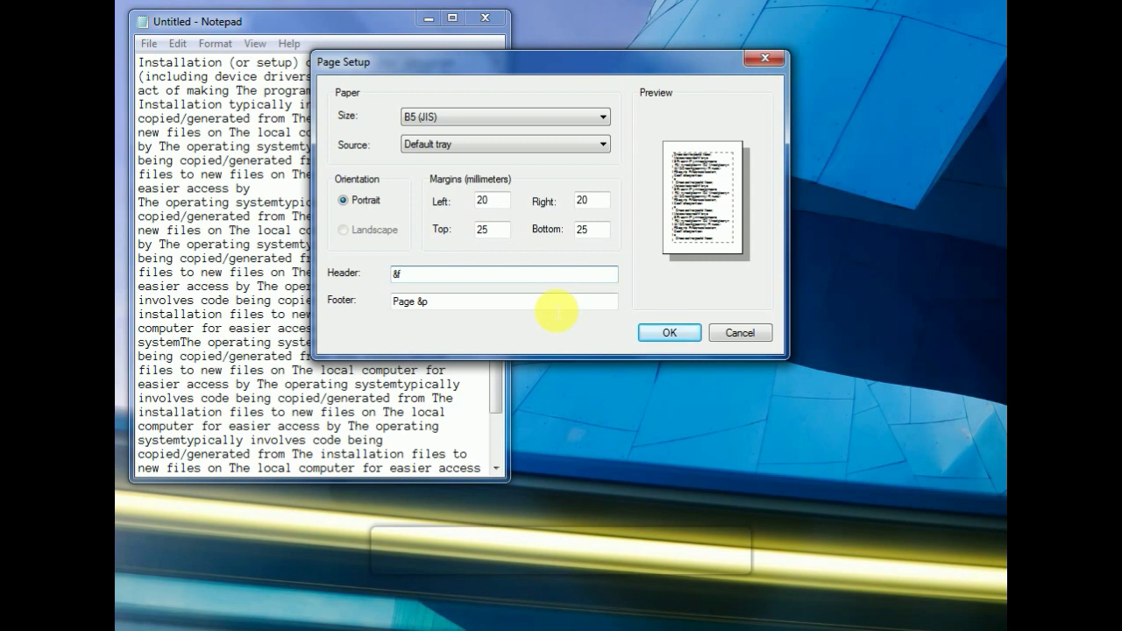
- Set the paper size to A4 and apply the page setup
click(491, 118)
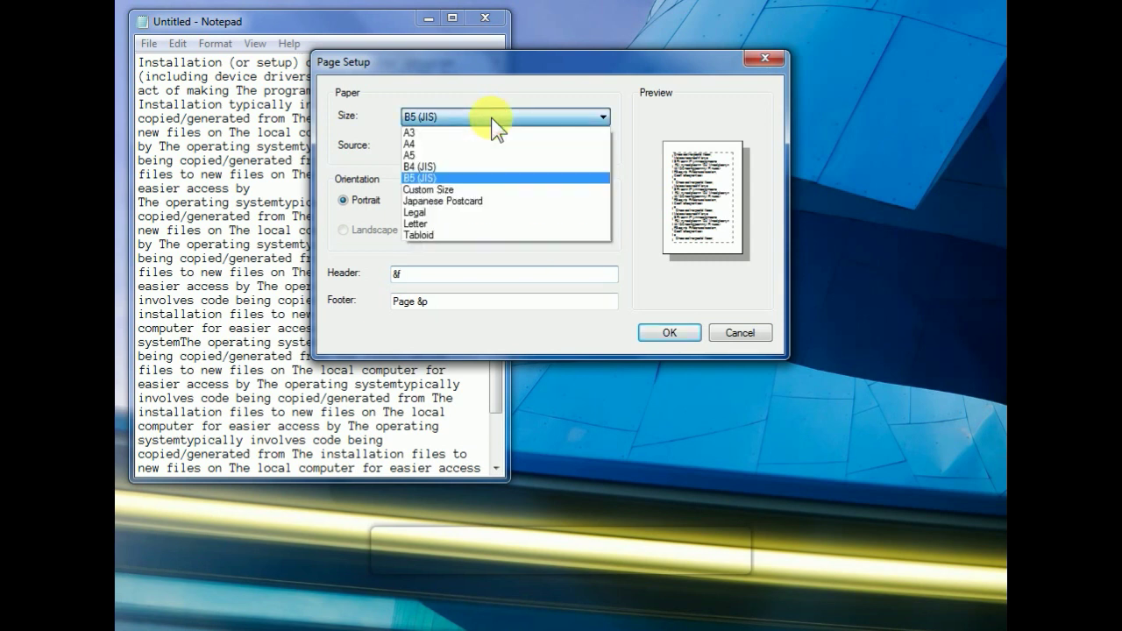
click(415, 145)
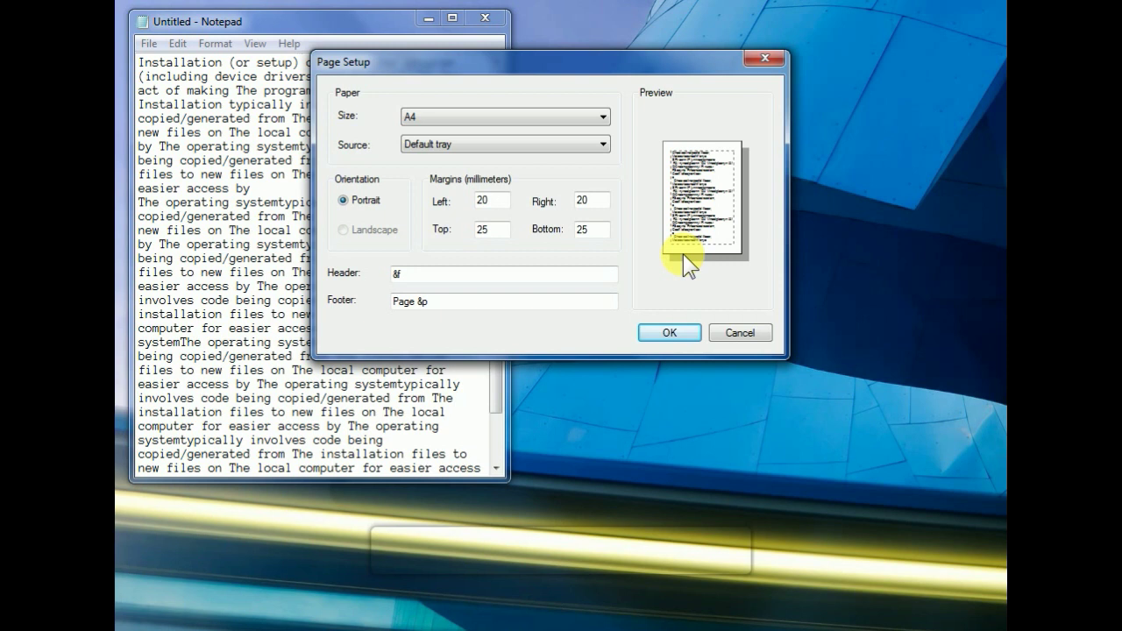
click(668, 333)
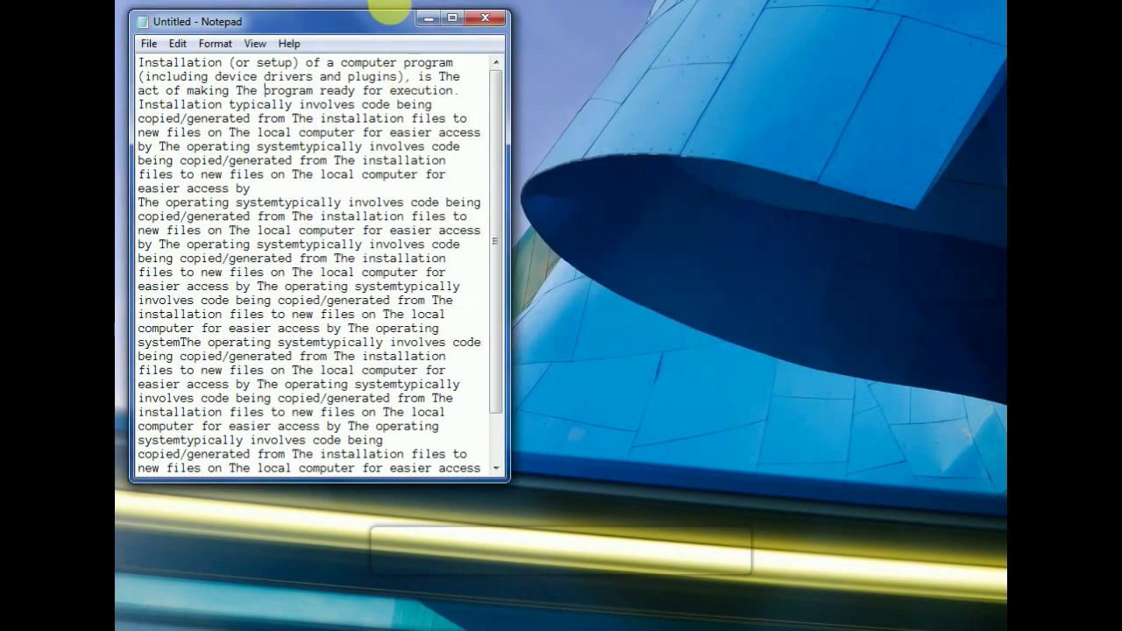